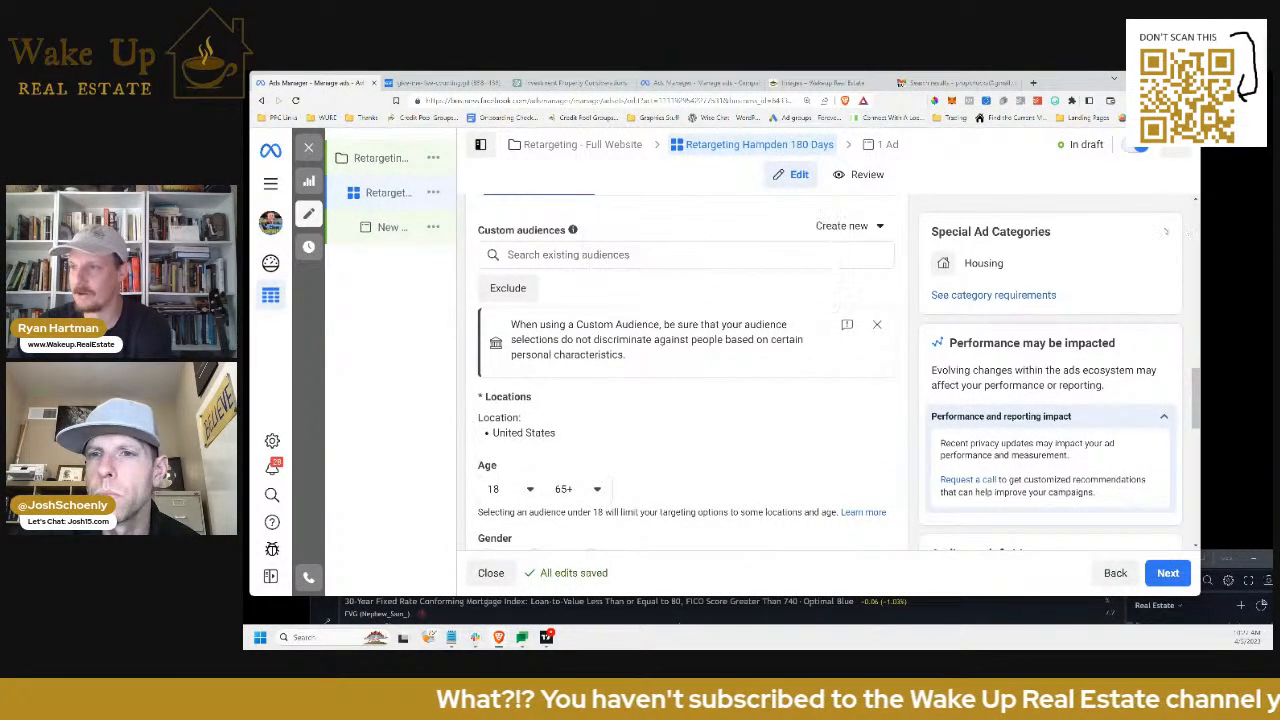
Add the "Hampdentownshipliving Website visitors" custom audience to the Retargeting Hampden 180 Days ad set
drag(478, 230, 567, 230)
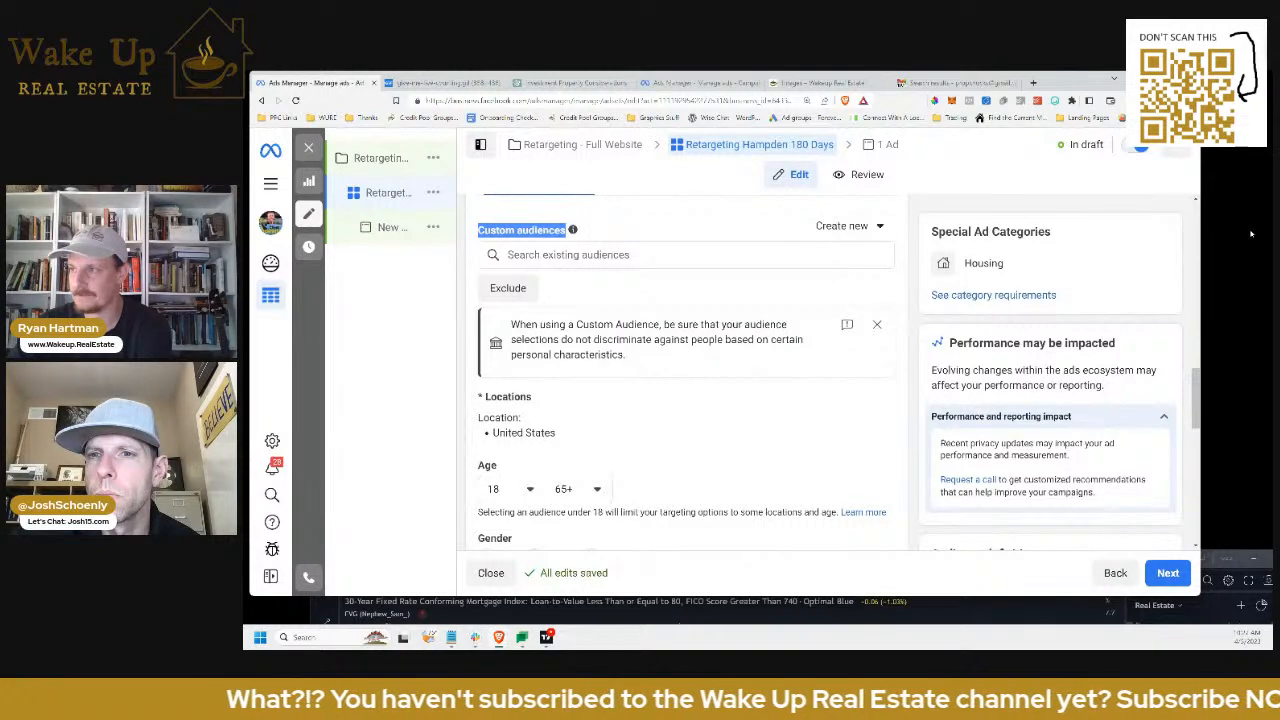
click(568, 254)
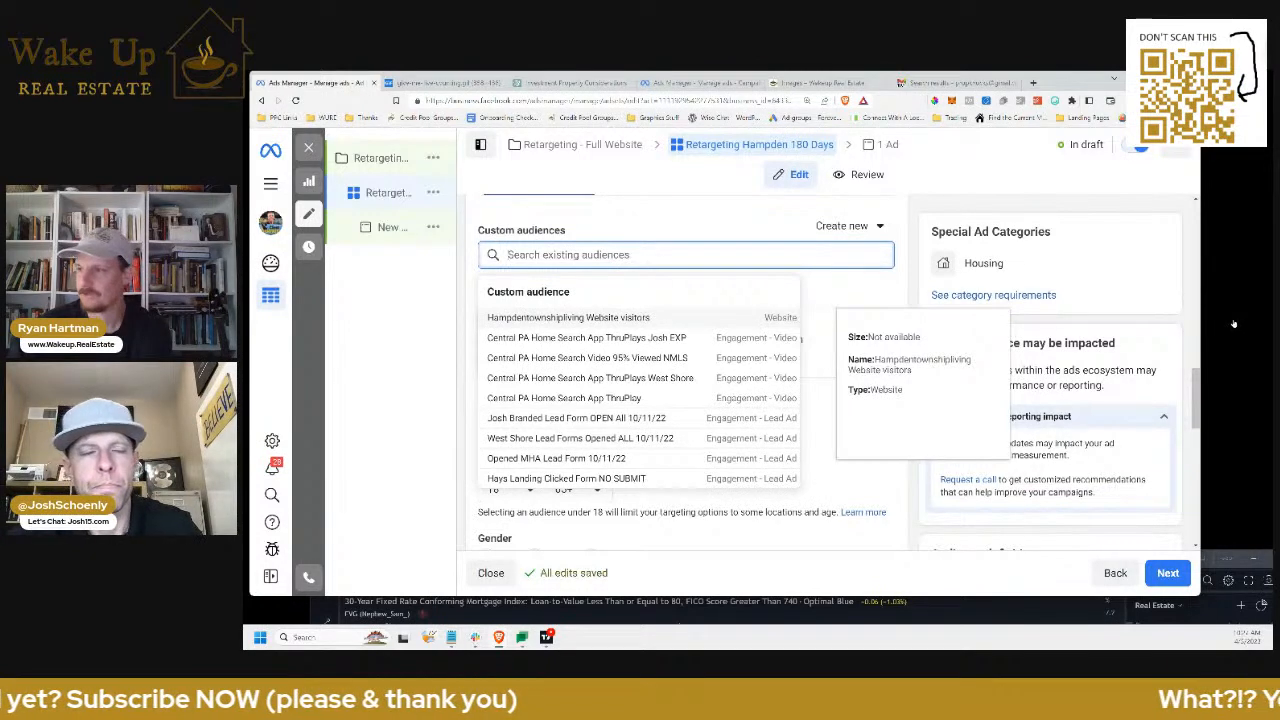
click(568, 318)
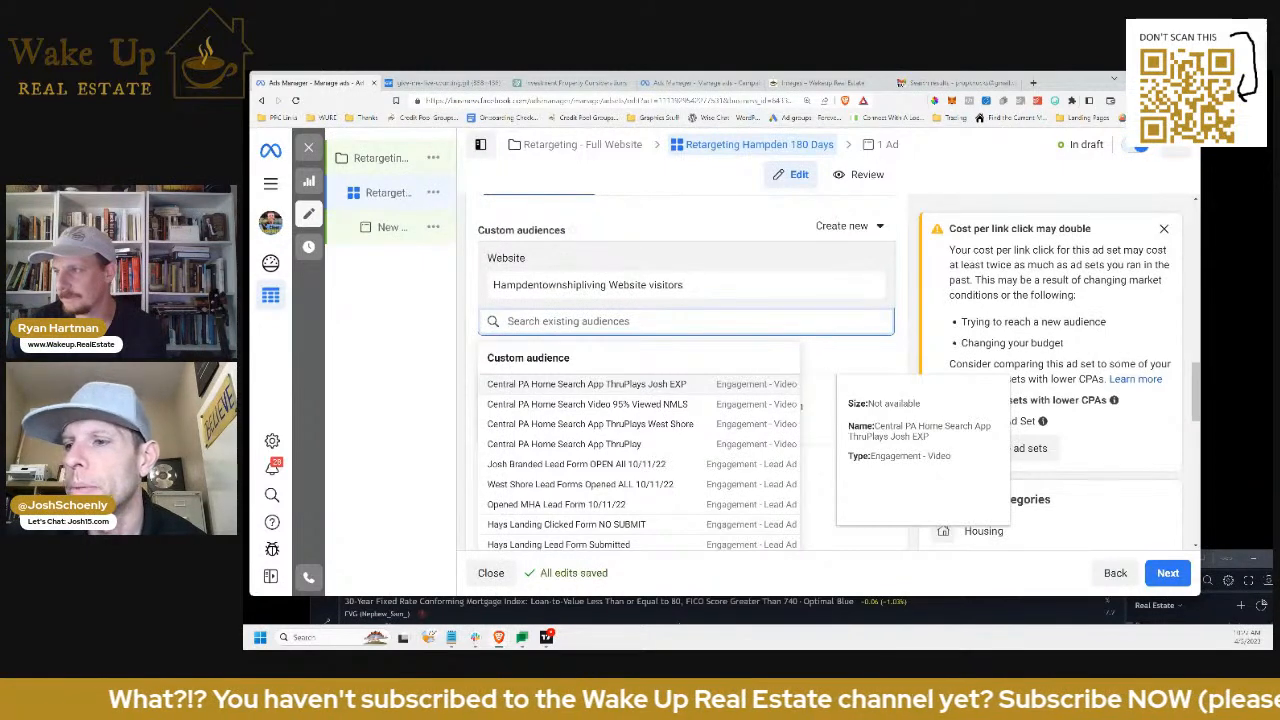
click(697, 229)
scroll(686, 371, down, 1)
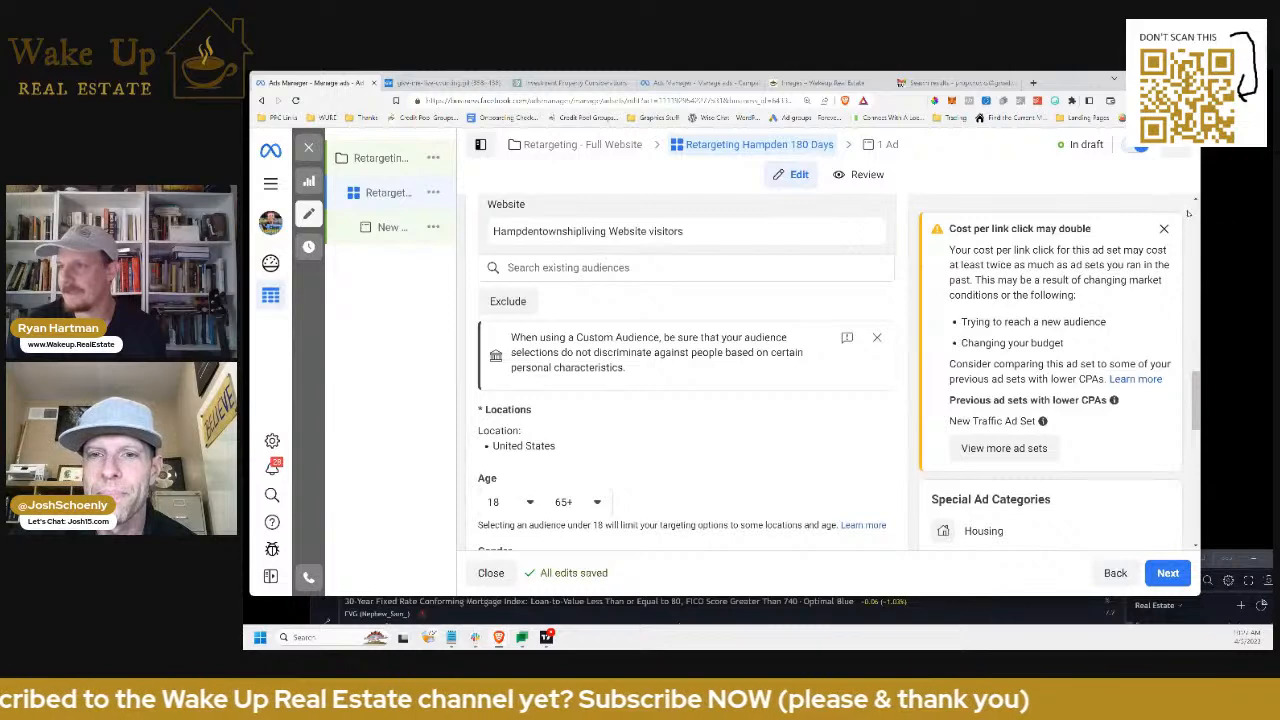
scroll(686, 300, up, 1)
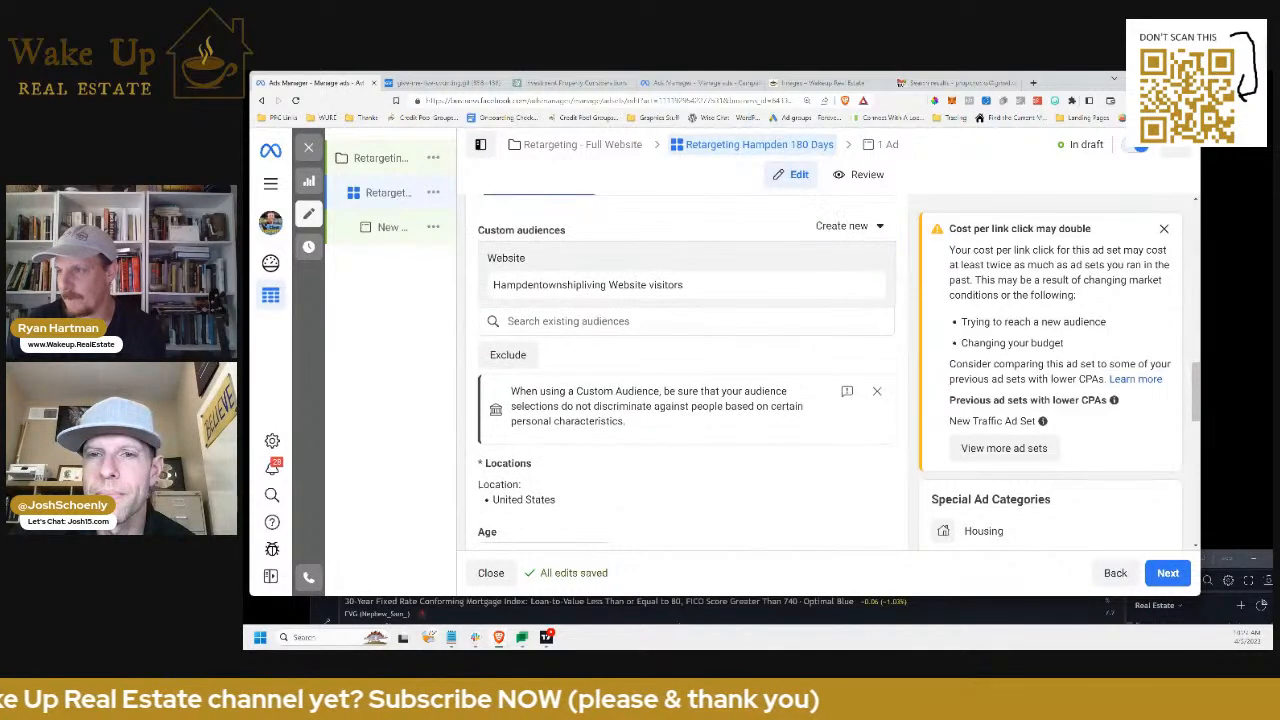
Open the ad set's location targeting for editing and review the choices for people living in, recently in or traveling in the location
scroll(686, 300, down, 3)
scroll(1265, 322, down, 2)
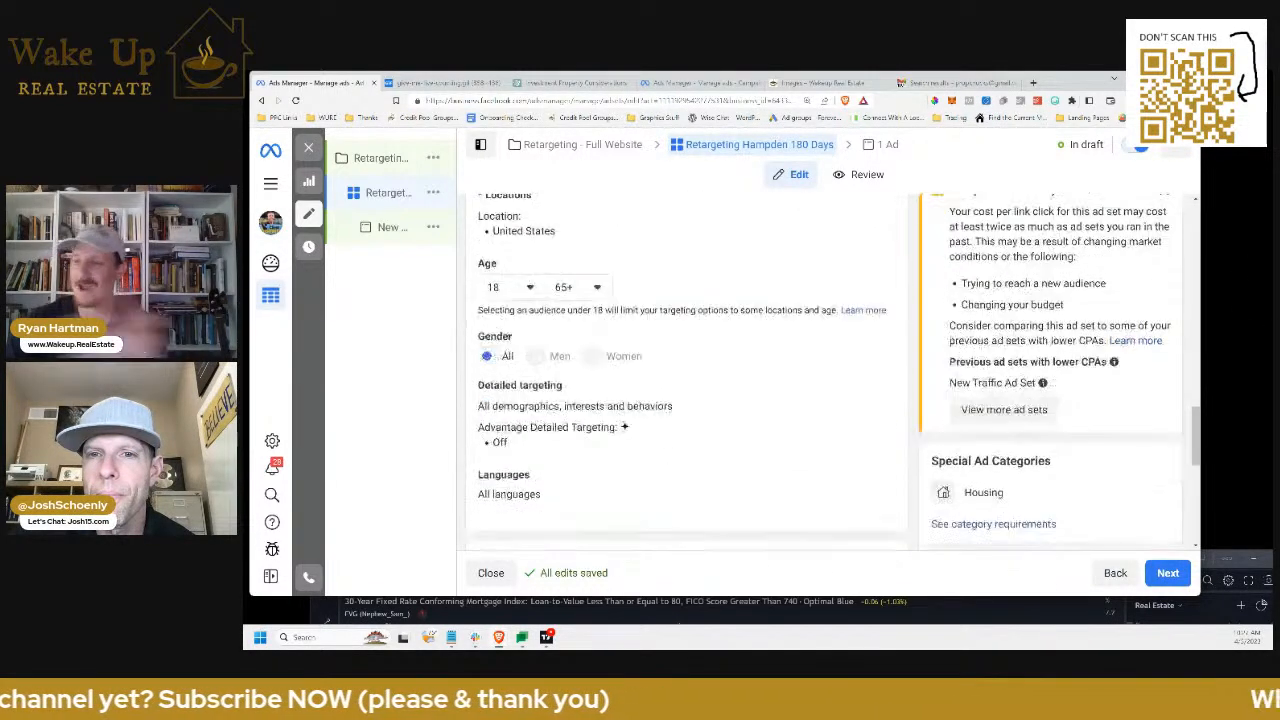
scroll(1245, 320, up, 2)
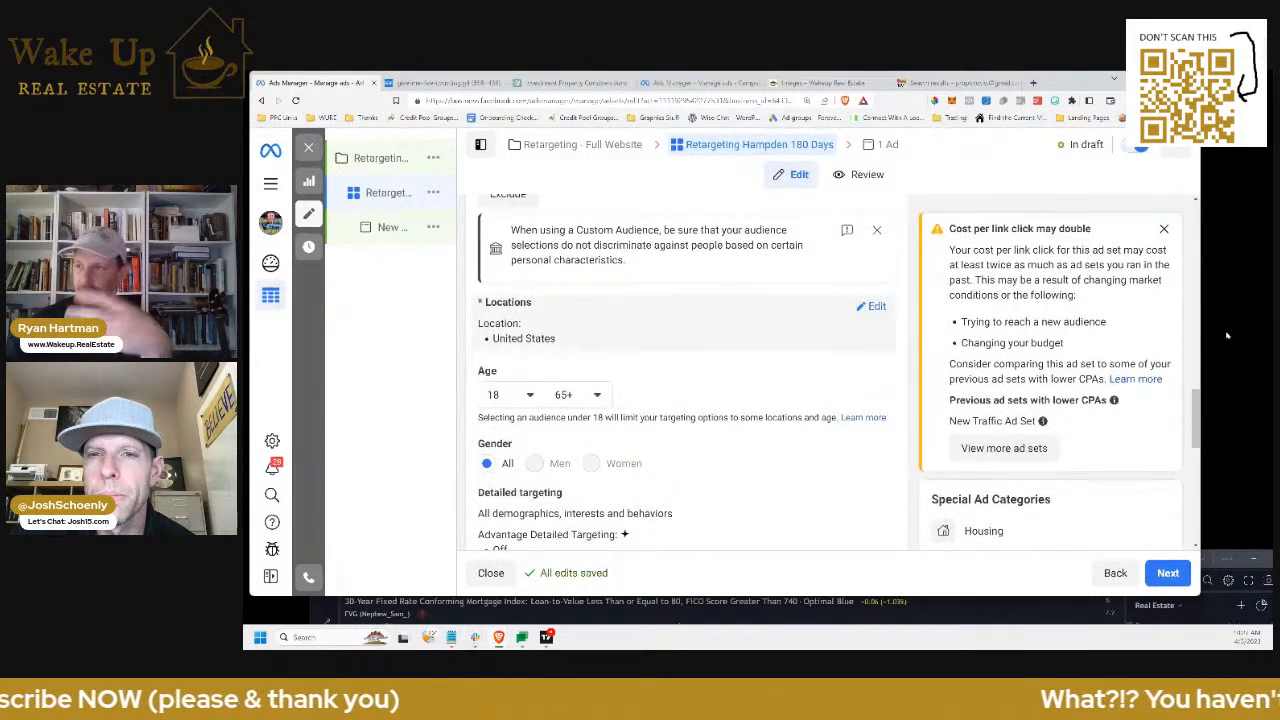
click(876, 307)
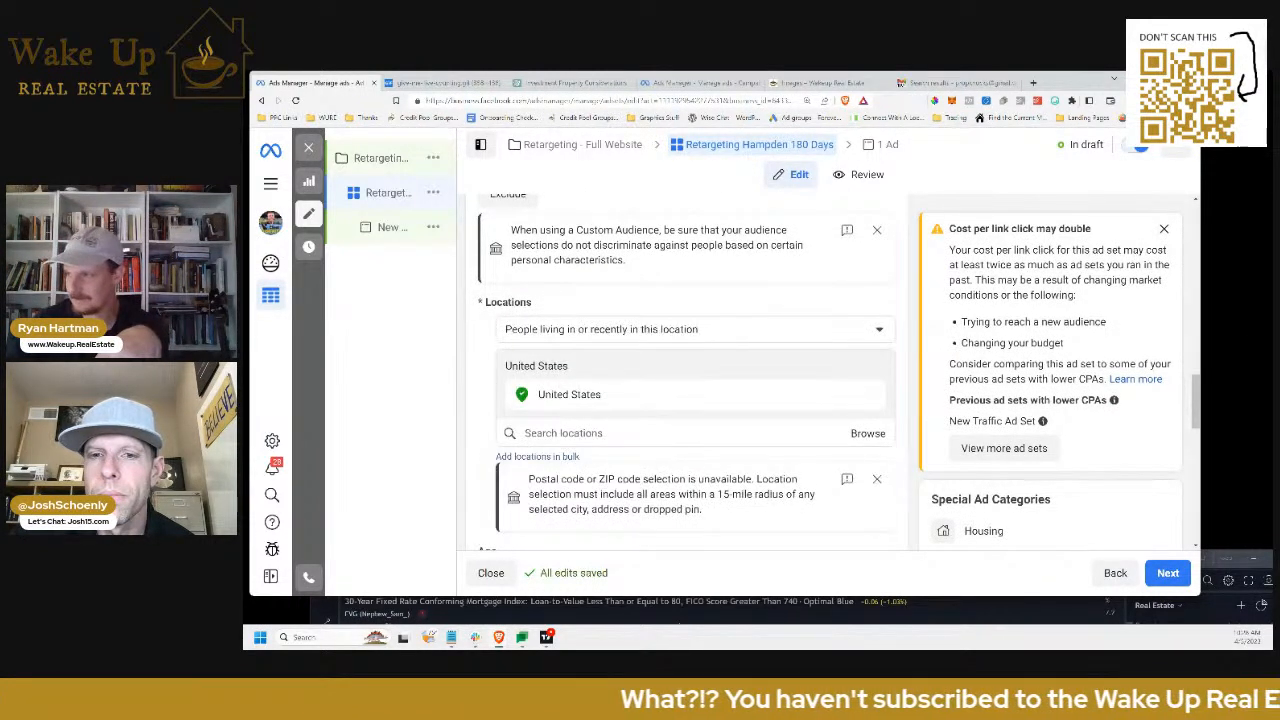
click(695, 329)
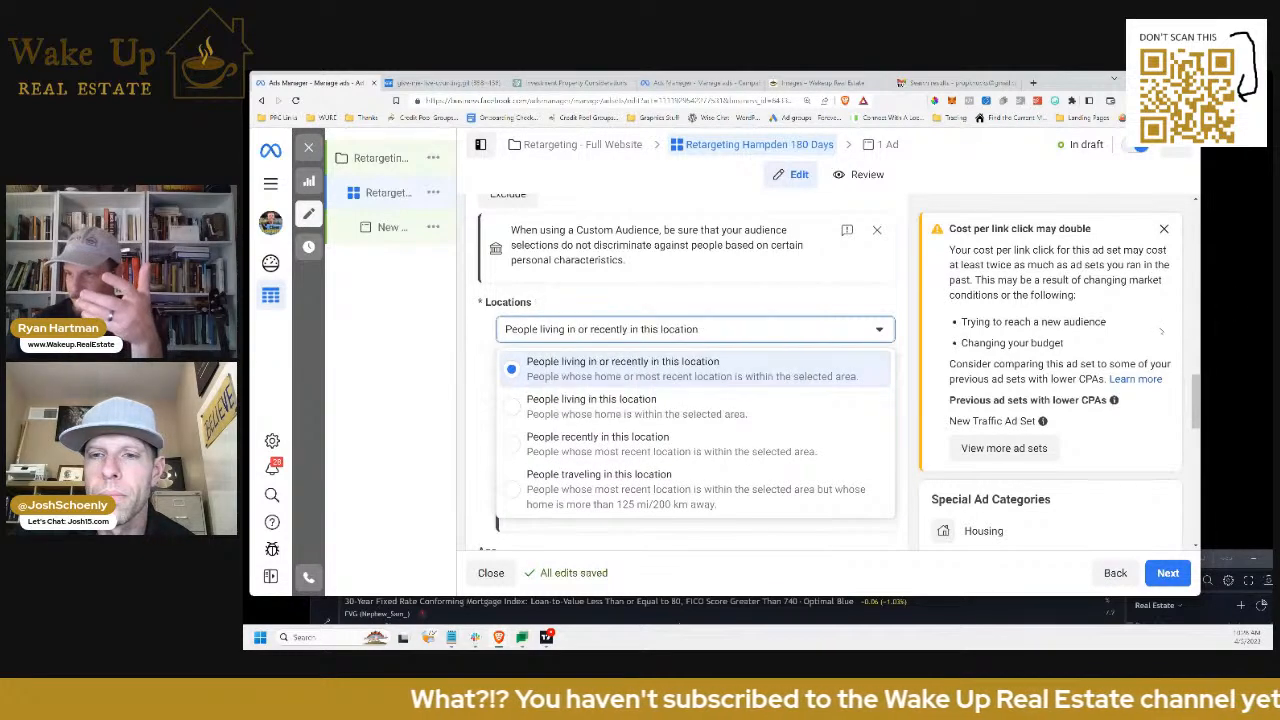
click(600, 302)
scroll(690, 370, down, 1)
scroll(690, 340, down, 1)
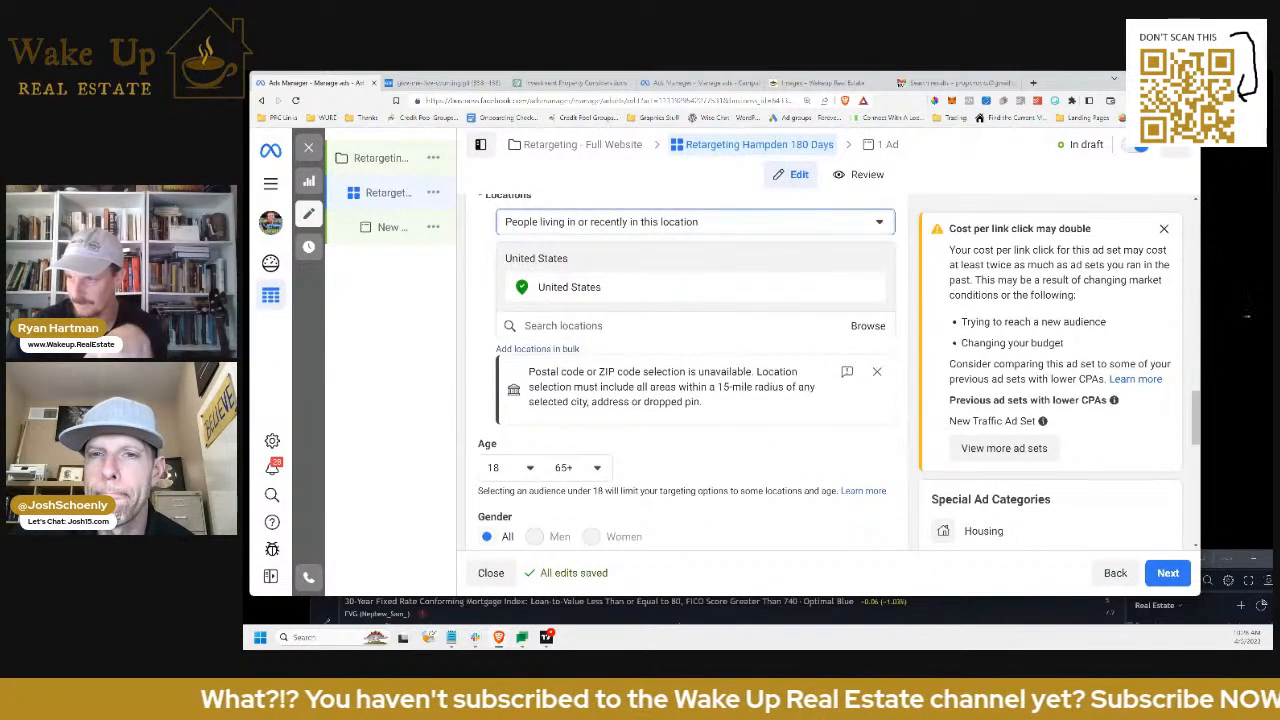
Switch the ad set to manual placements, exclude Audience network and Messenger, and fully enable Instagram
scroll(690, 370, down, 10)
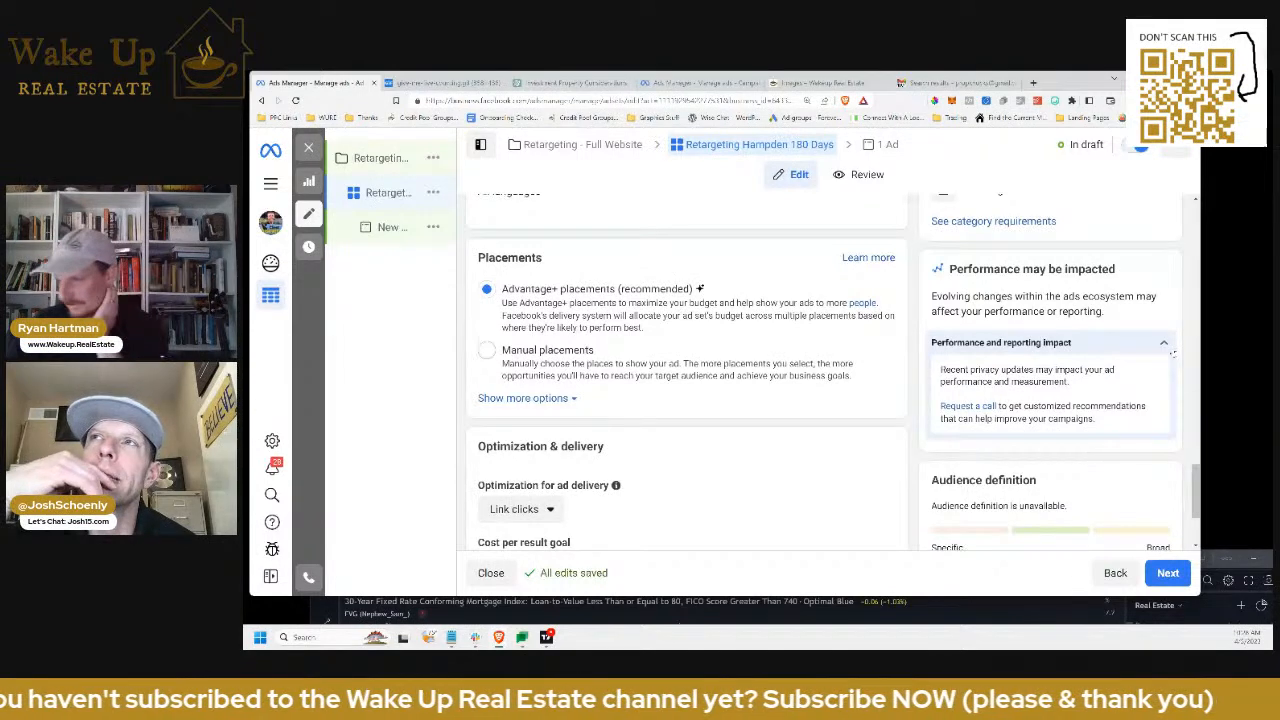
click(487, 350)
scroll(487, 352, down, 2)
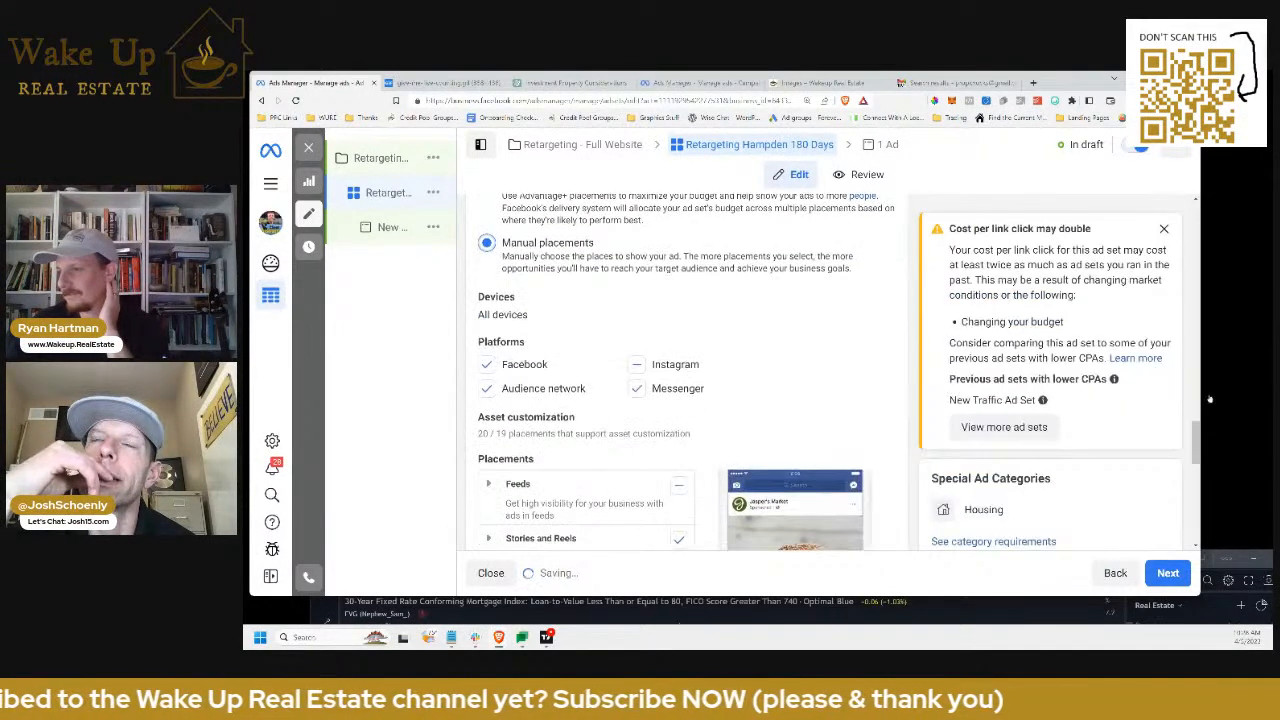
click(487, 388)
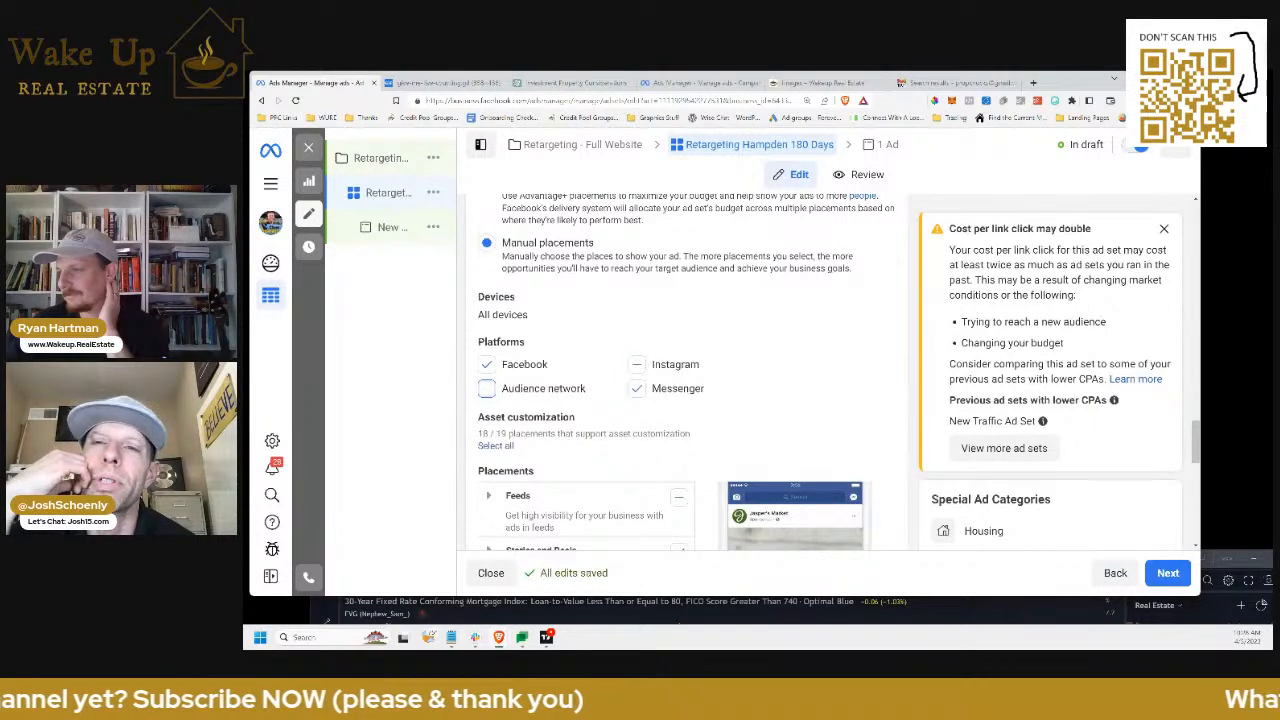
click(637, 388)
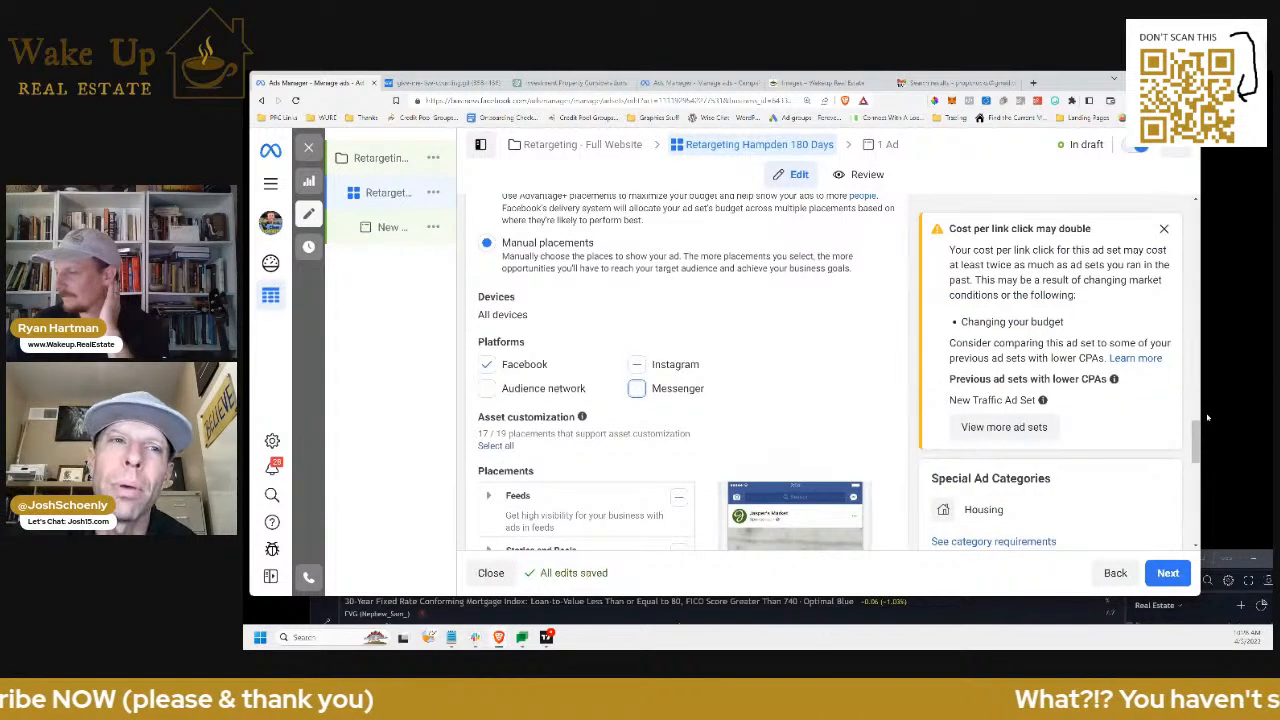
scroll(1200, 395, up, 1)
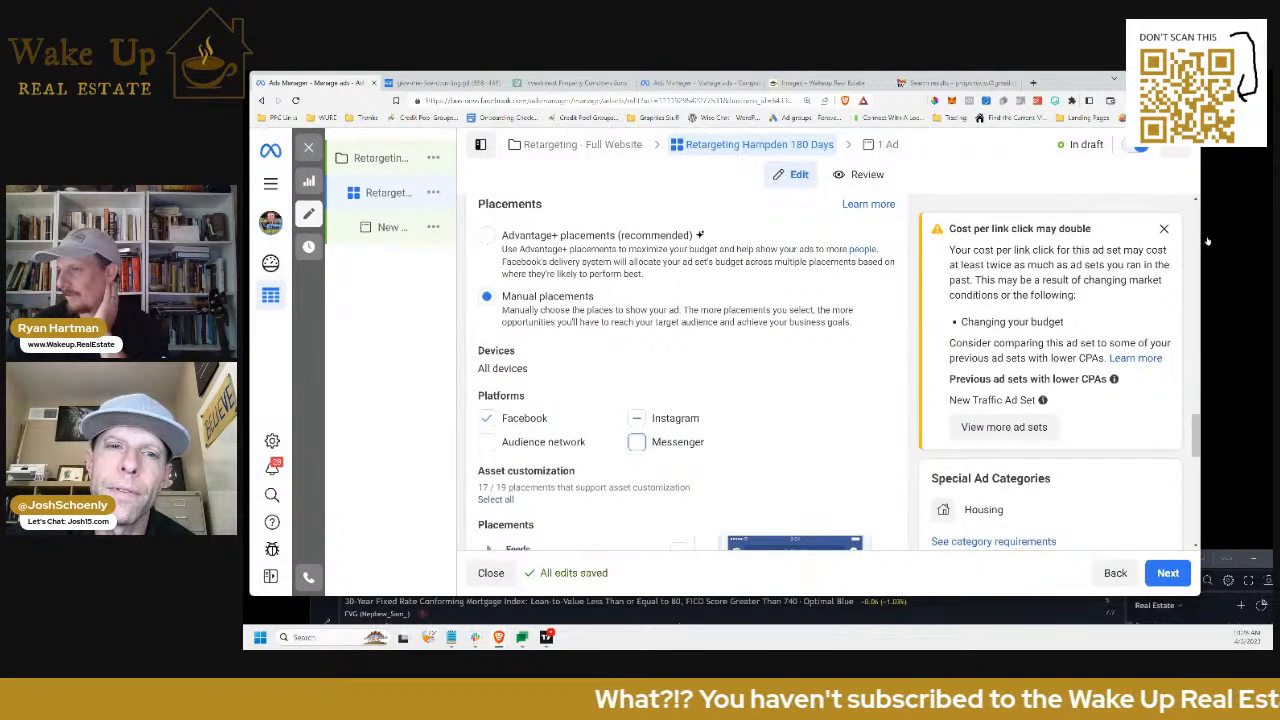
scroll(687, 375, down, 1)
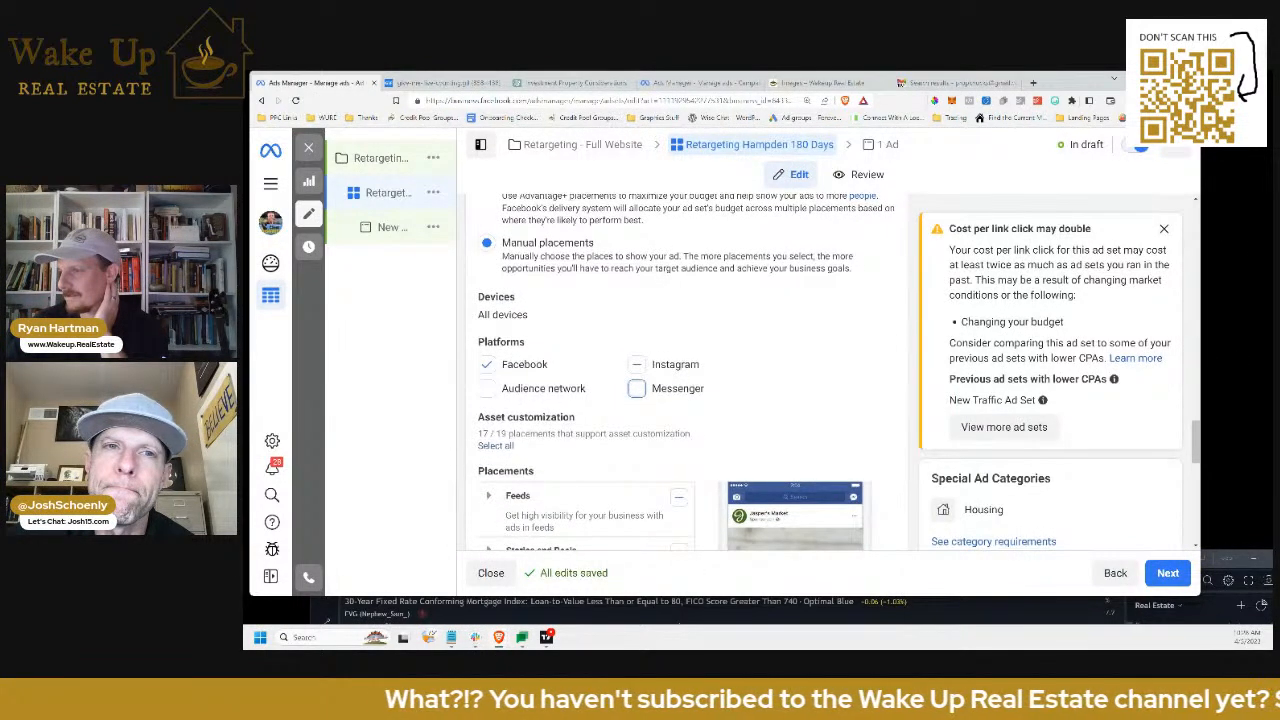
click(637, 365)
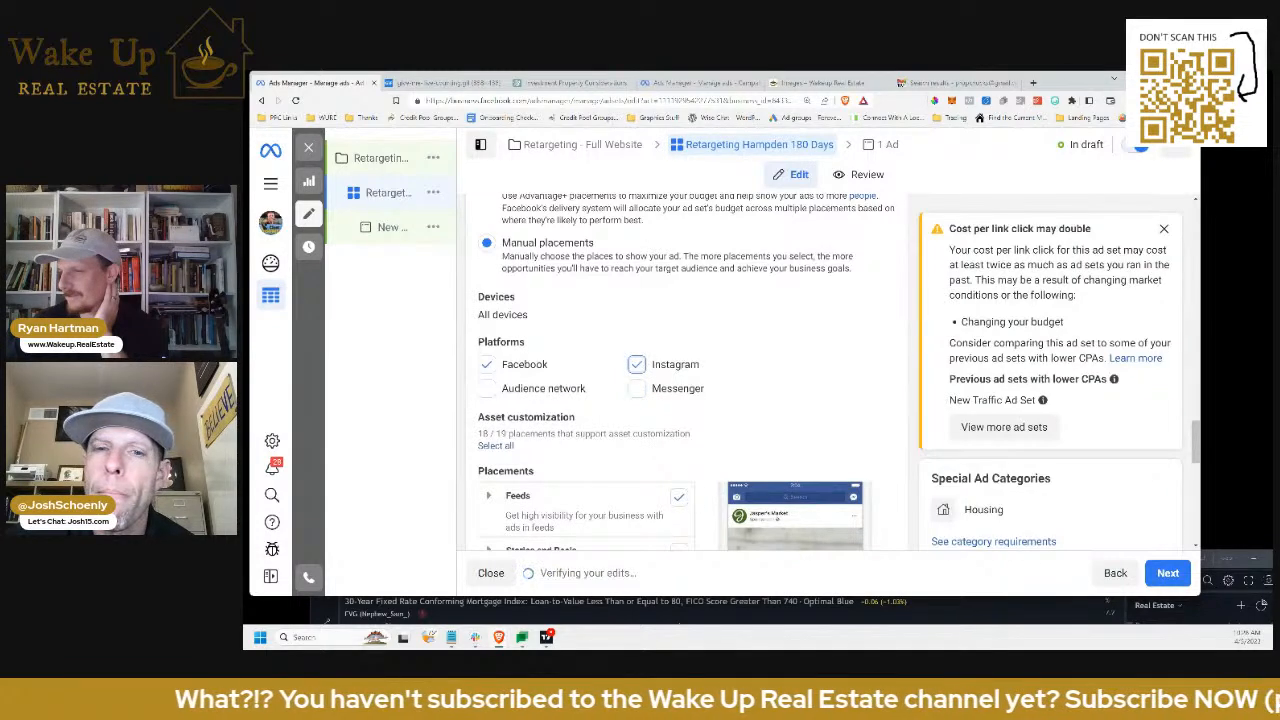
Examine the placement categories, from Feeds down to Apps and sites, and which of them are selected
scroll(687, 375, down, 1)
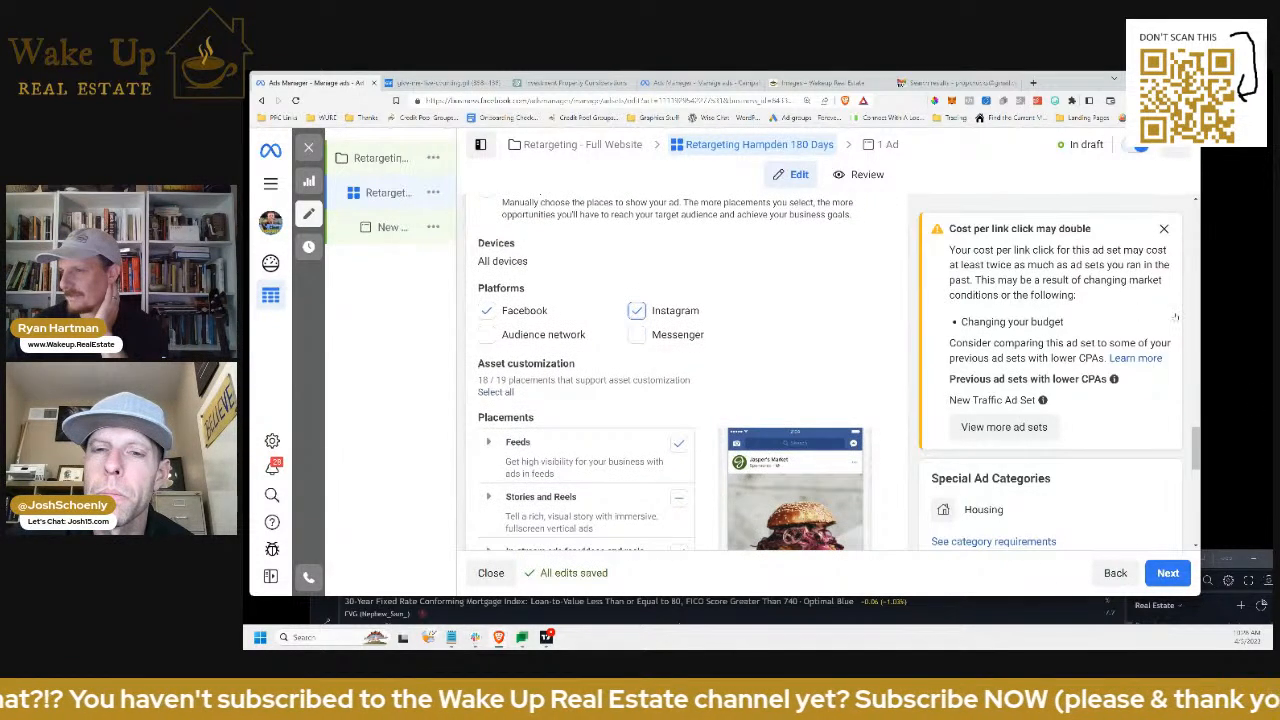
scroll(590, 350, down, 4)
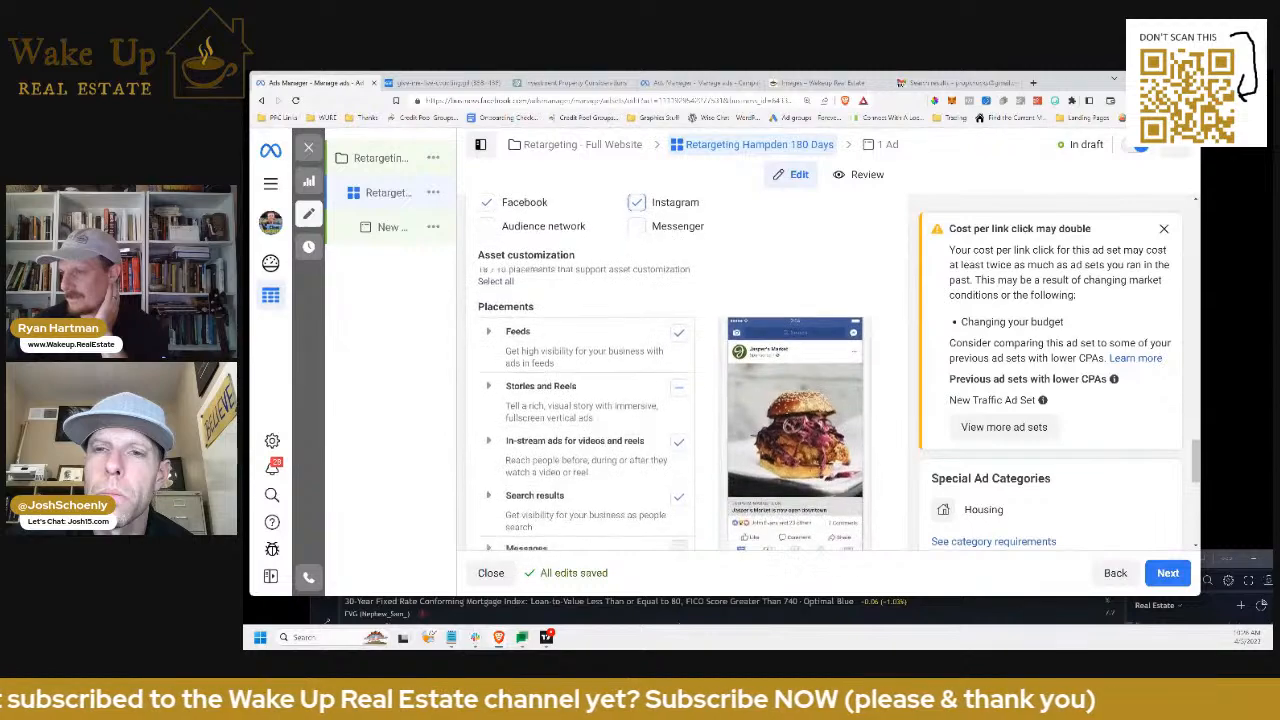
scroll(590, 350, down, 3)
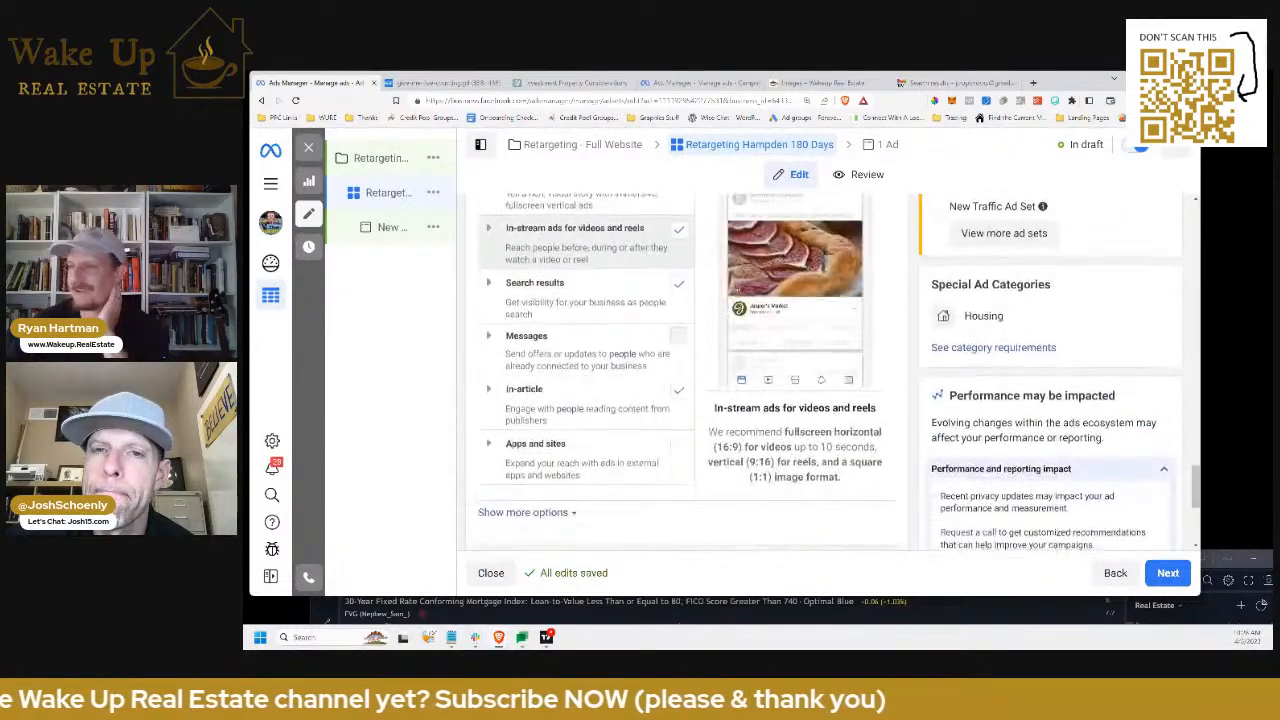
scroll(590, 350, down, 2)
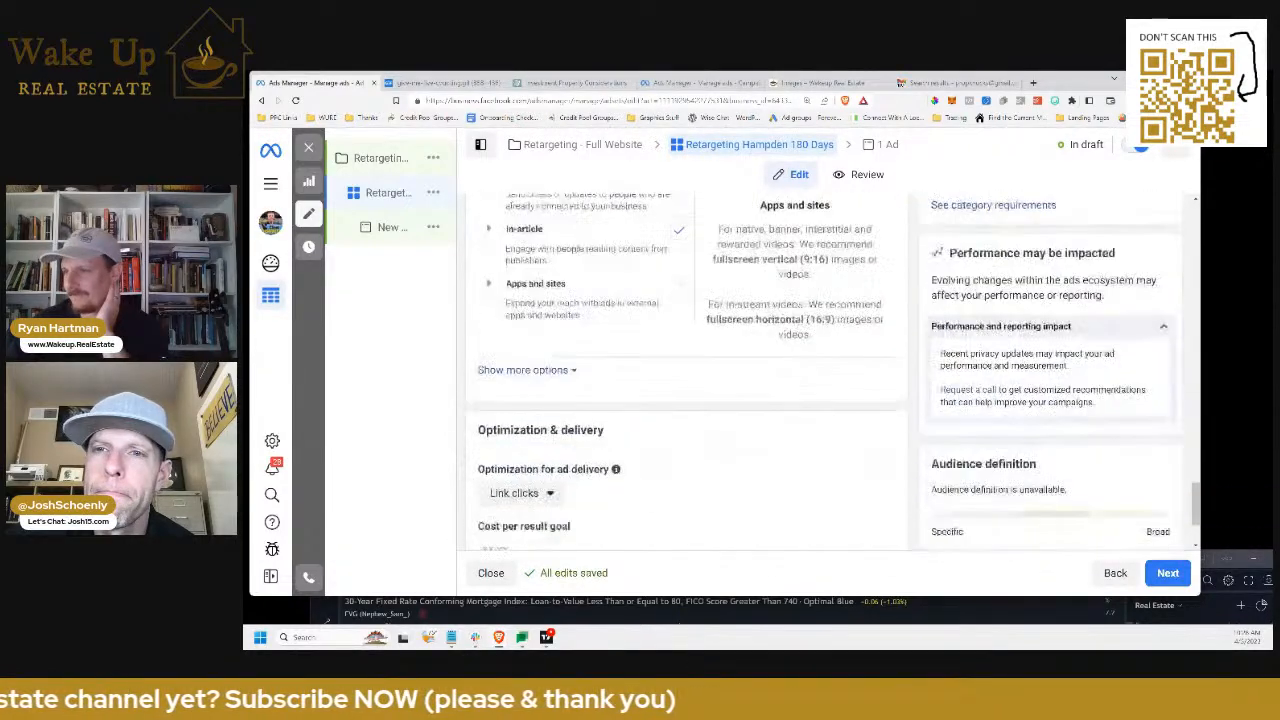
scroll(590, 350, up, 4)
scroll(590, 370, down, 3)
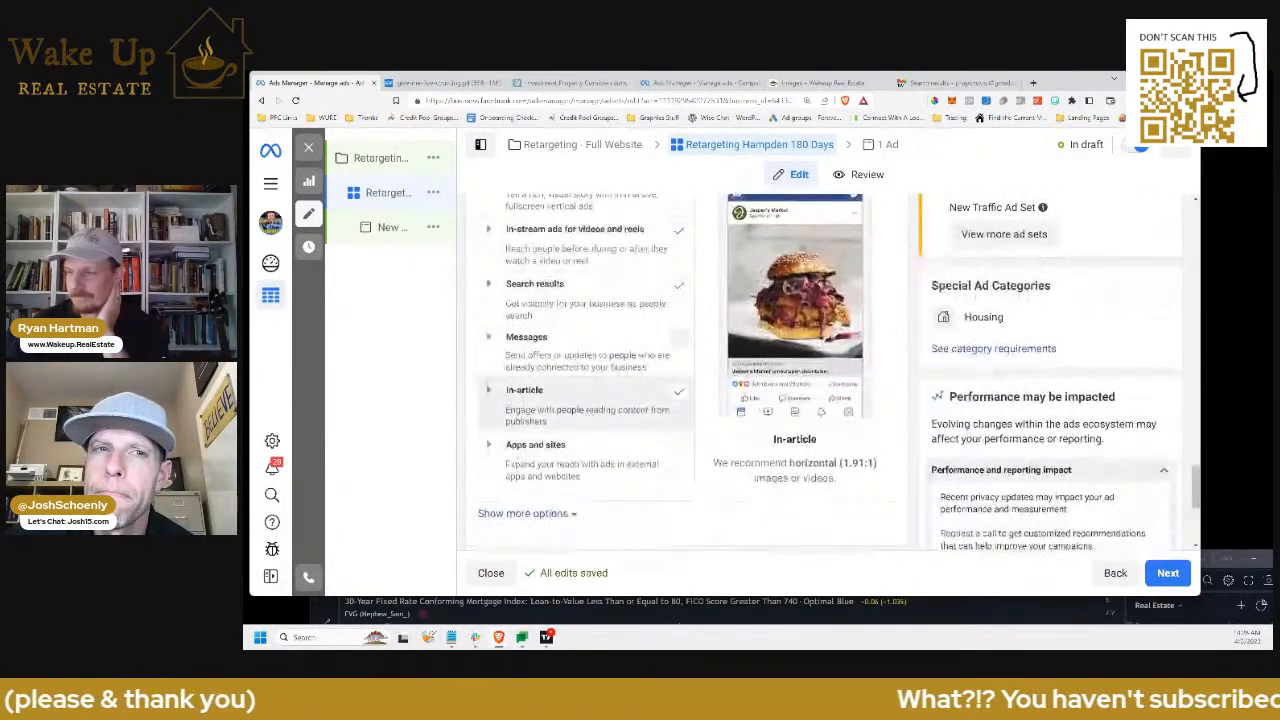
scroll(590, 370, up, 2)
scroll(590, 370, up, 4)
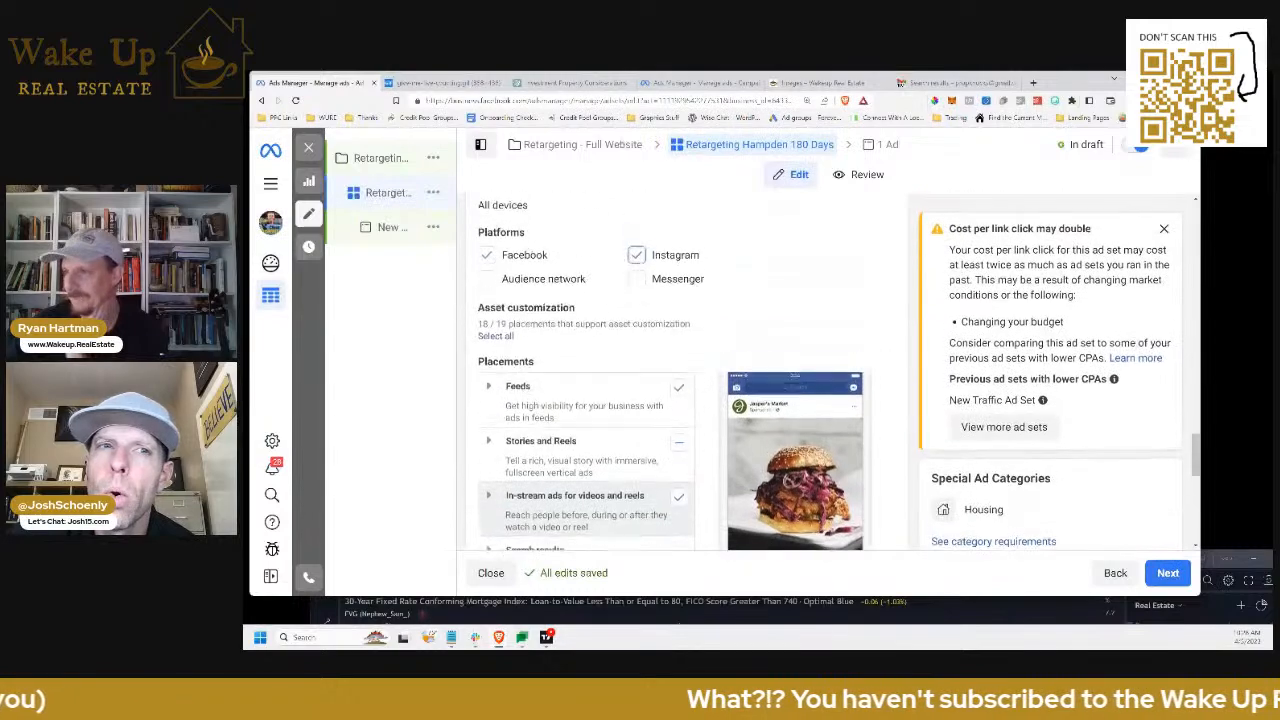
Deselect the Stories and Reels, In-stream ads for videos and reels, Search results and In-article placements, keeping only Feeds
scroll(590, 380, down, 2)
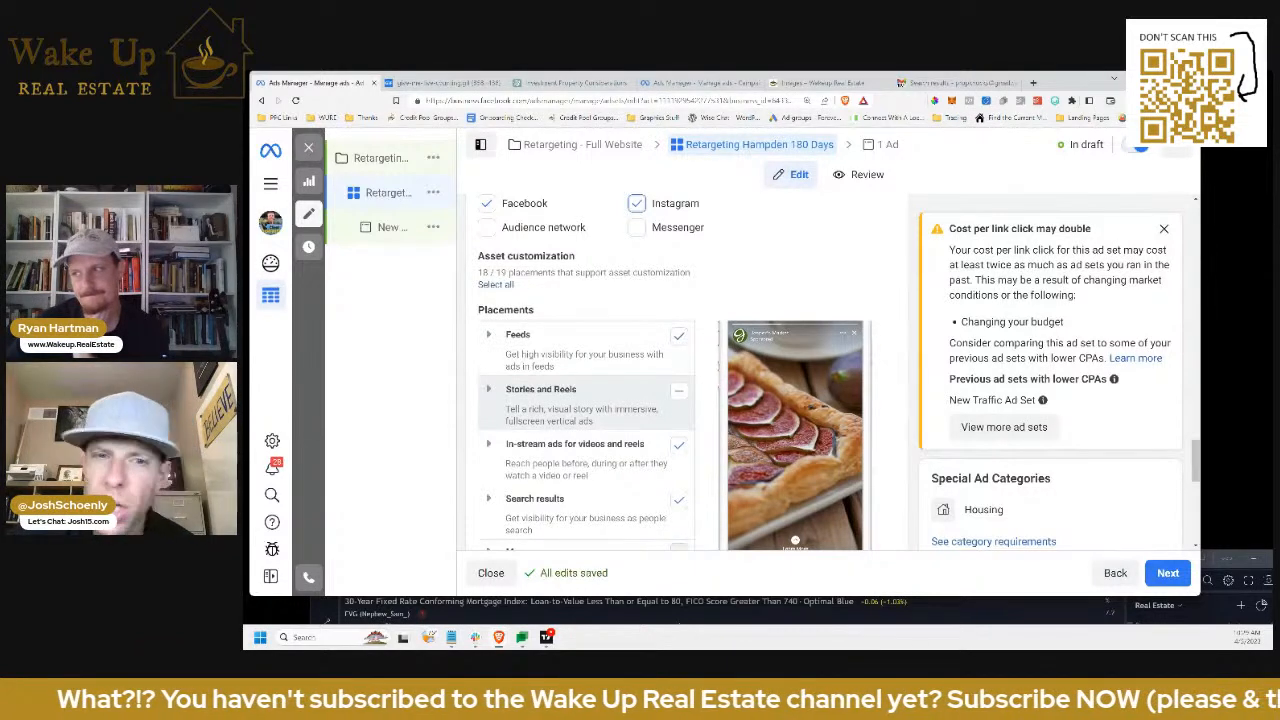
click(679, 391)
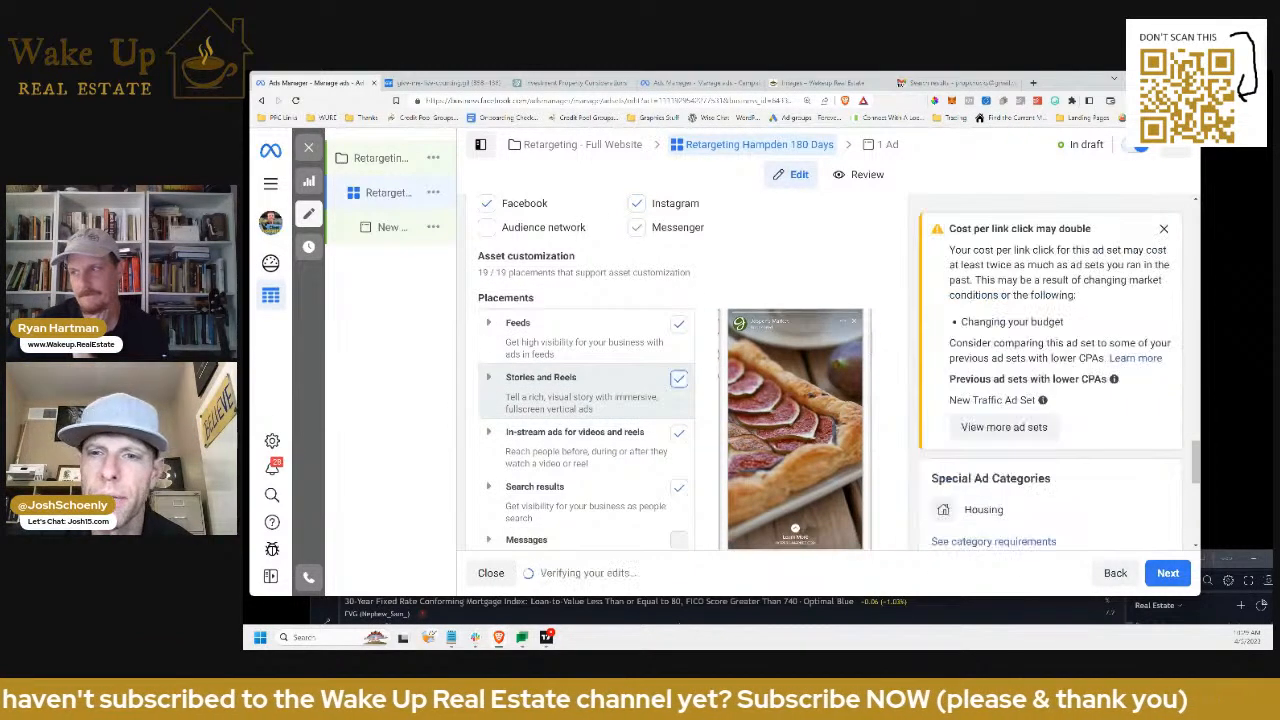
click(679, 446)
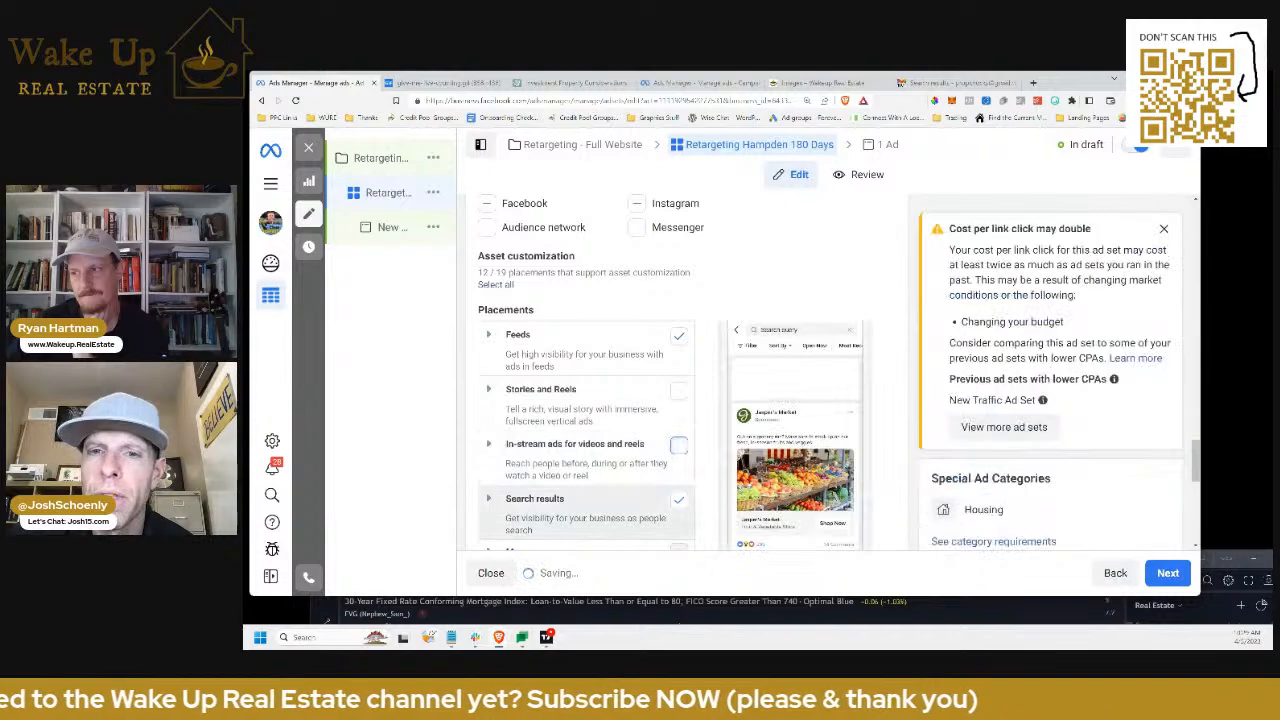
click(679, 500)
scroll(679, 393, down, 2)
scroll(679, 393, down, 2)
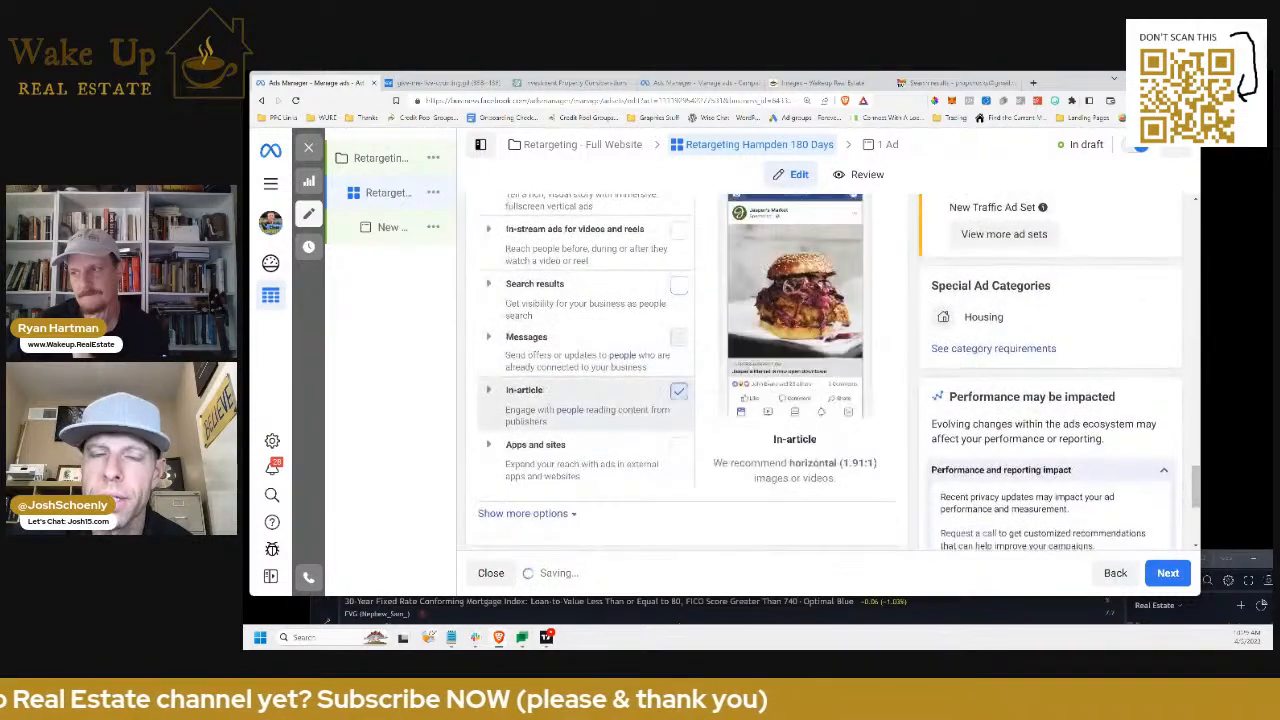
click(679, 391)
scroll(679, 393, down, 2)
Review the manual placement settings, covering devices, platforms and the remaining placement selection
scroll(679, 393, up, 10)
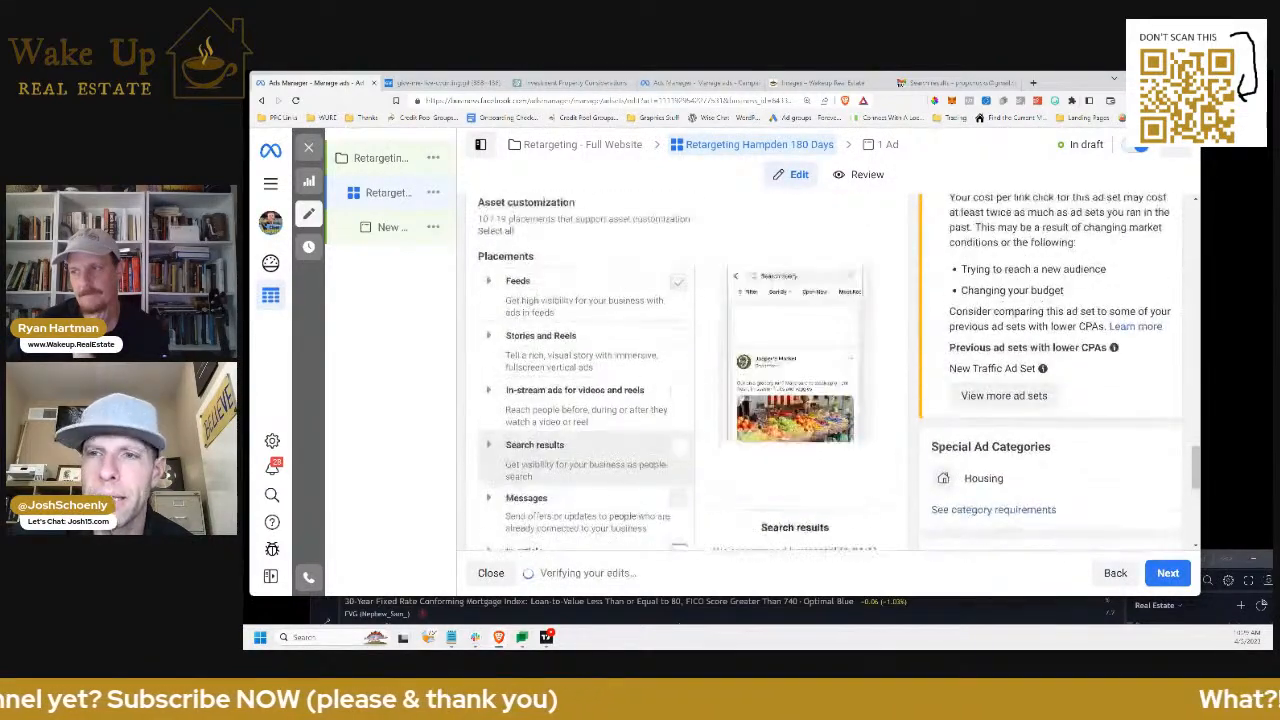
scroll(679, 393, up, 1)
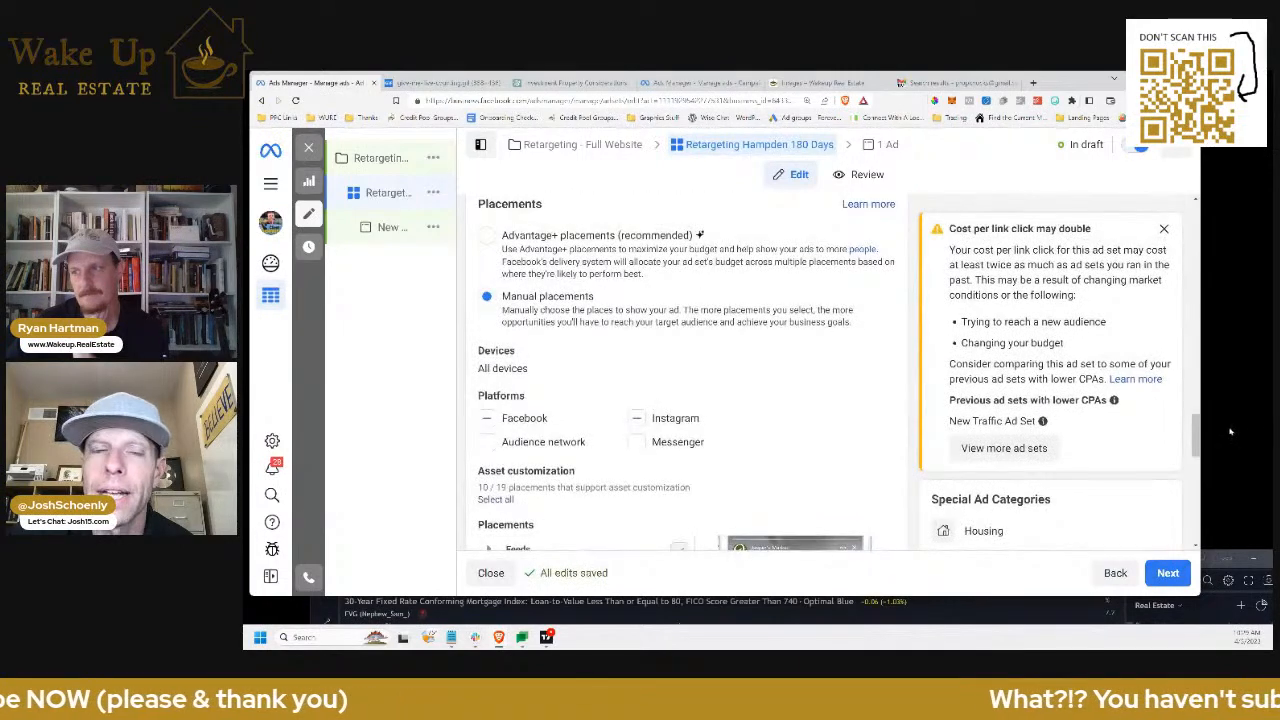
scroll(1166, 427, up, 1)
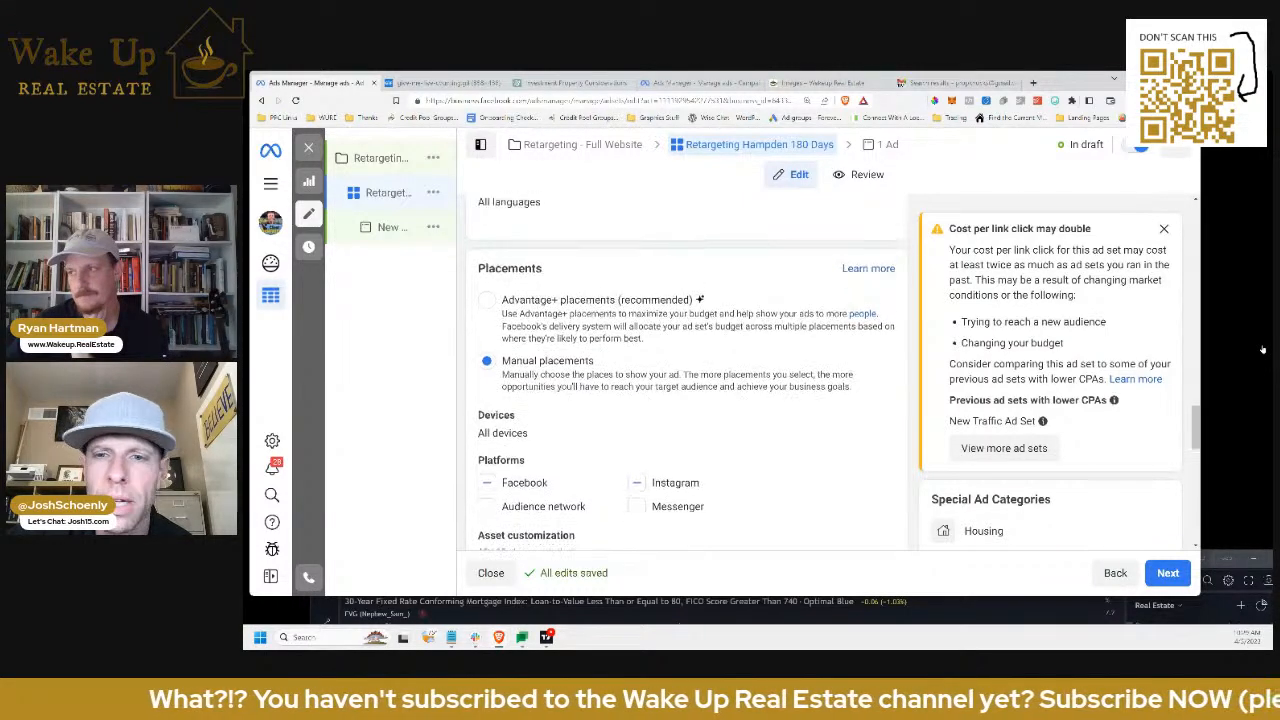
scroll(1214, 380, up, 1)
scroll(1224, 420, down, 3)
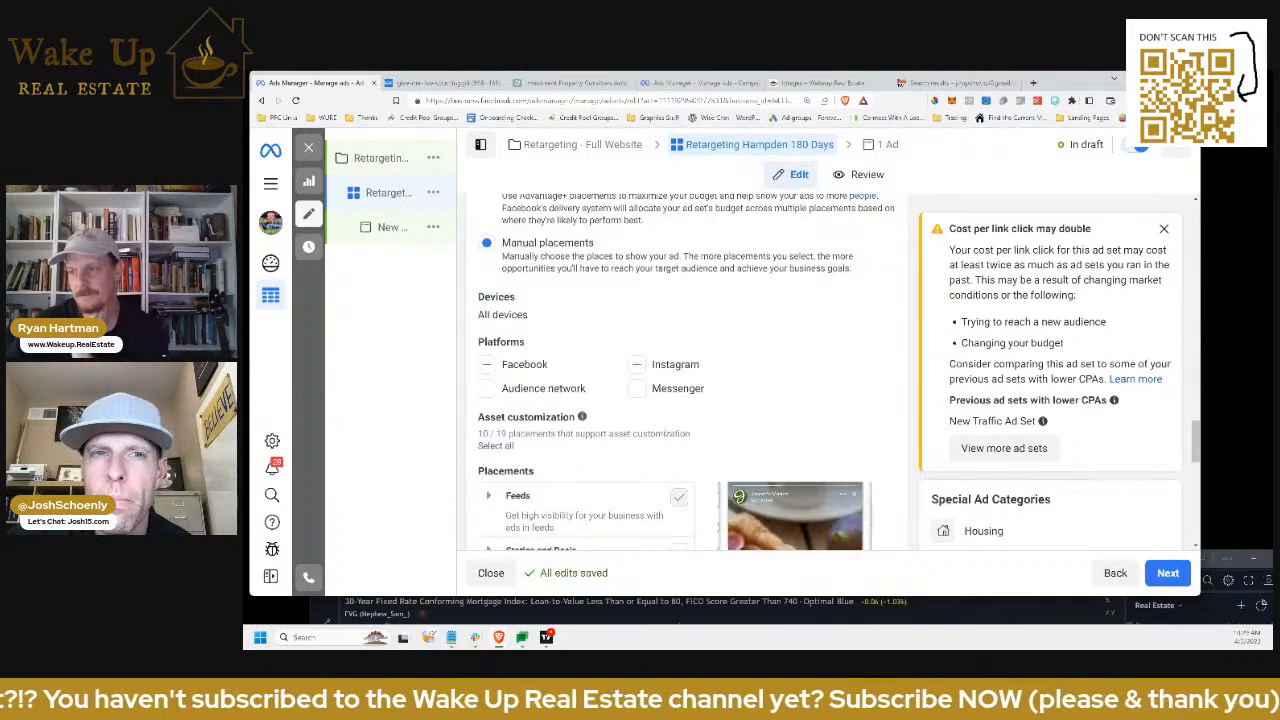
scroll(1224, 420, down, 1)
scroll(1224, 420, down, 2)
scroll(690, 372, down, 3)
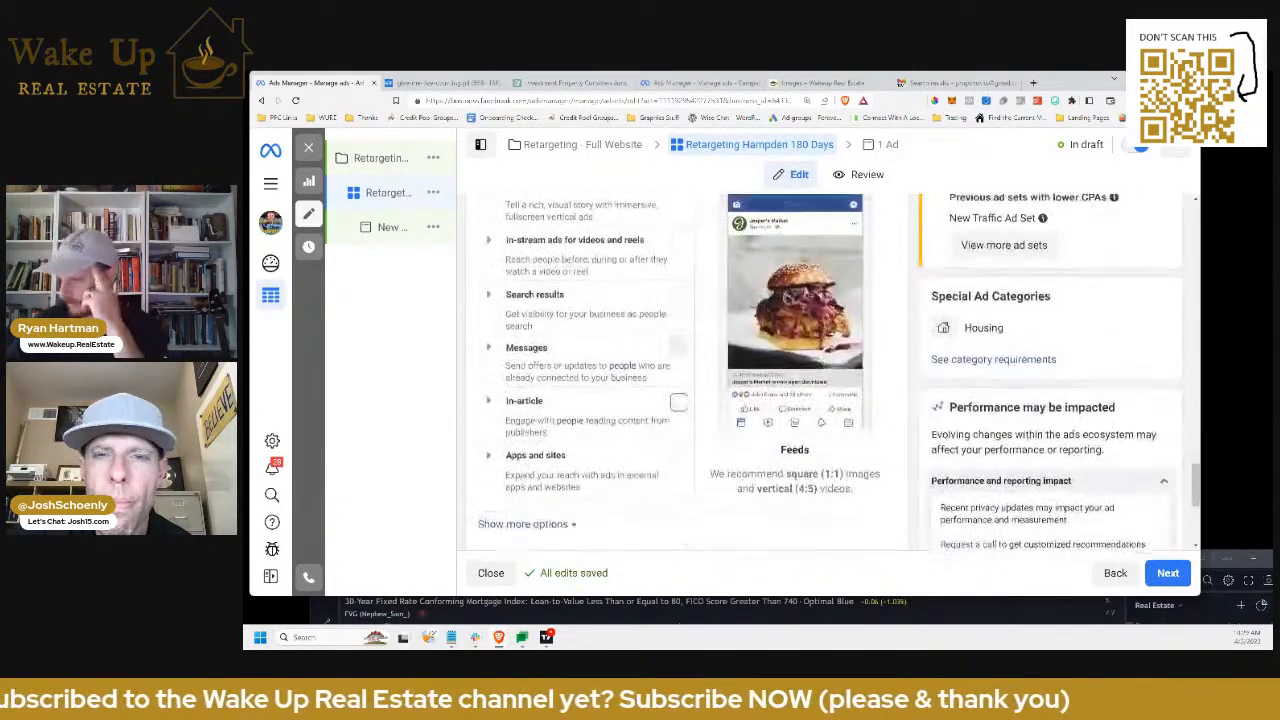
scroll(690, 372, up, 3)
Set the optimization for ad delivery to Landing Page Views
scroll(690, 372, down, 10)
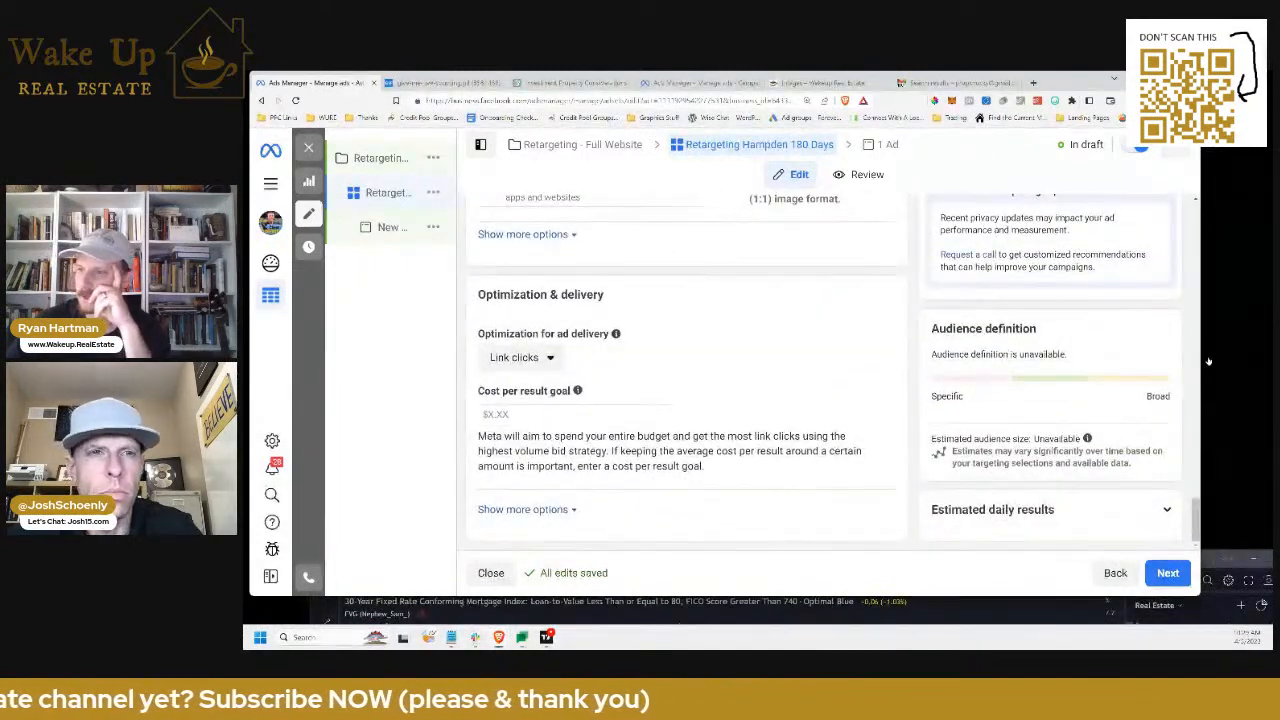
click(520, 357)
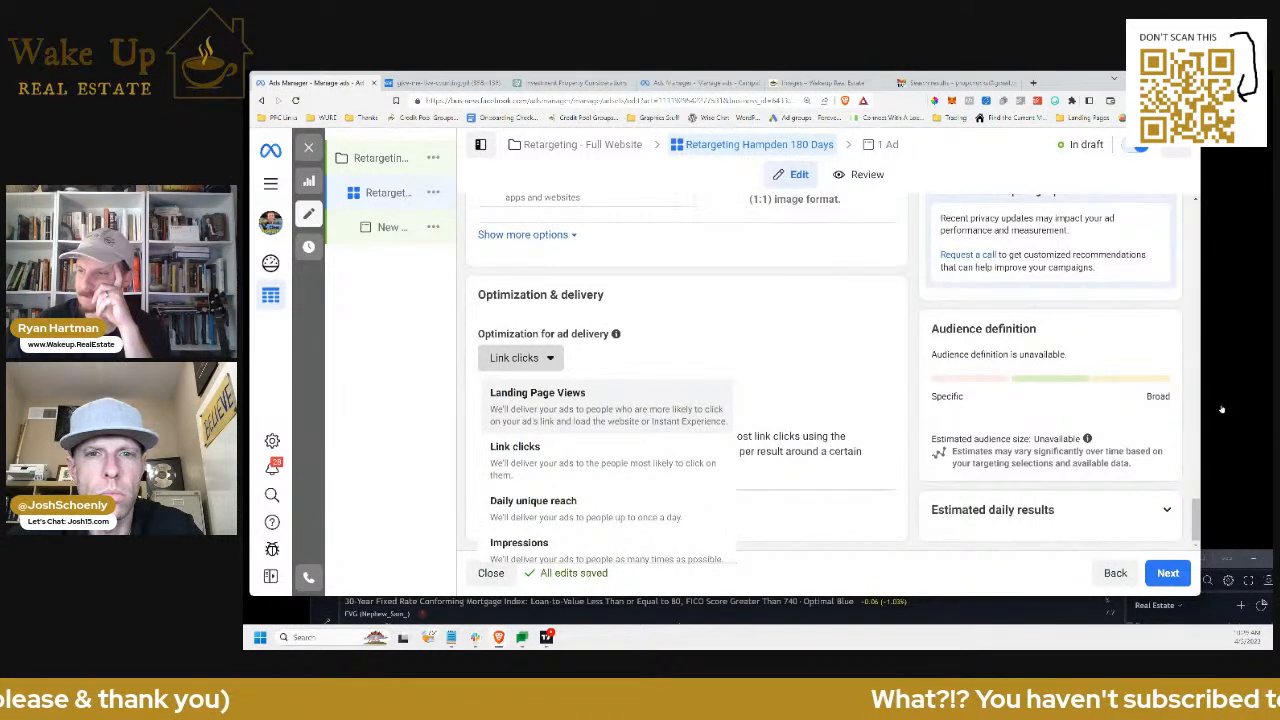
click(606, 408)
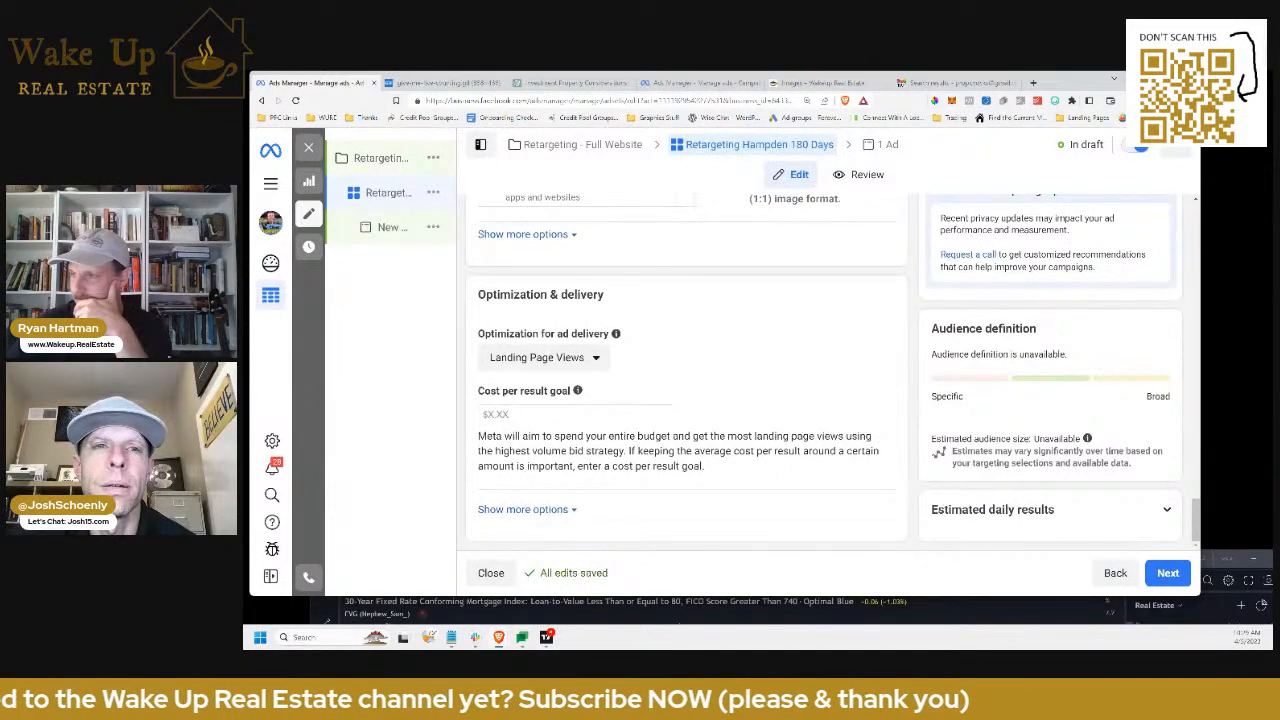
Keep Landing Page Views as the optimization for ad delivery and continue to the ad level
scroll(686, 370, up, 1)
scroll(686, 370, down, 1)
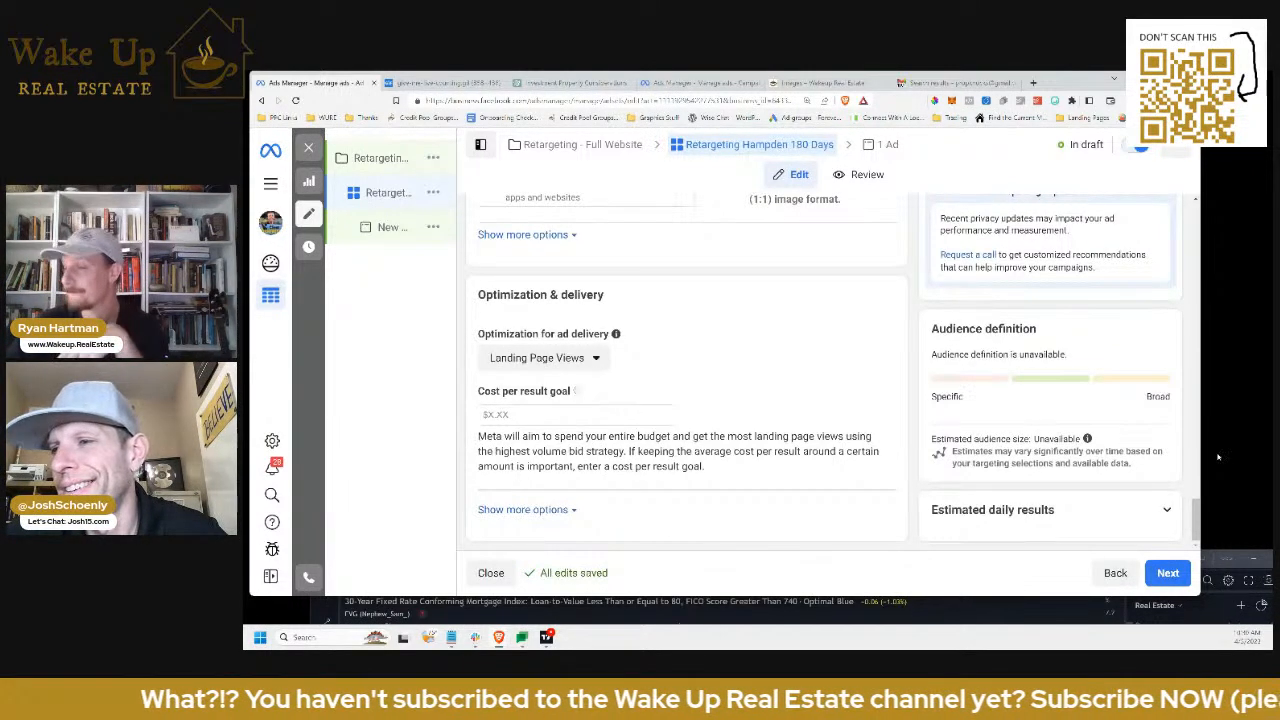
click(560, 358)
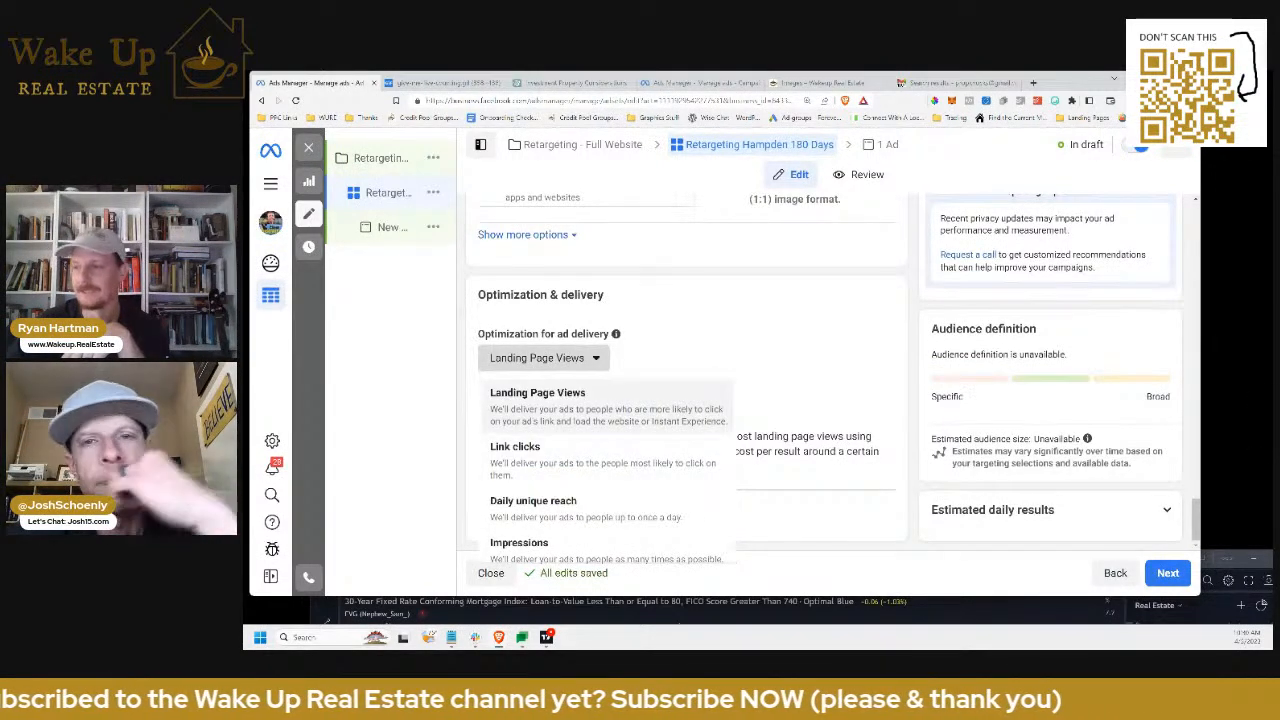
click(560, 405)
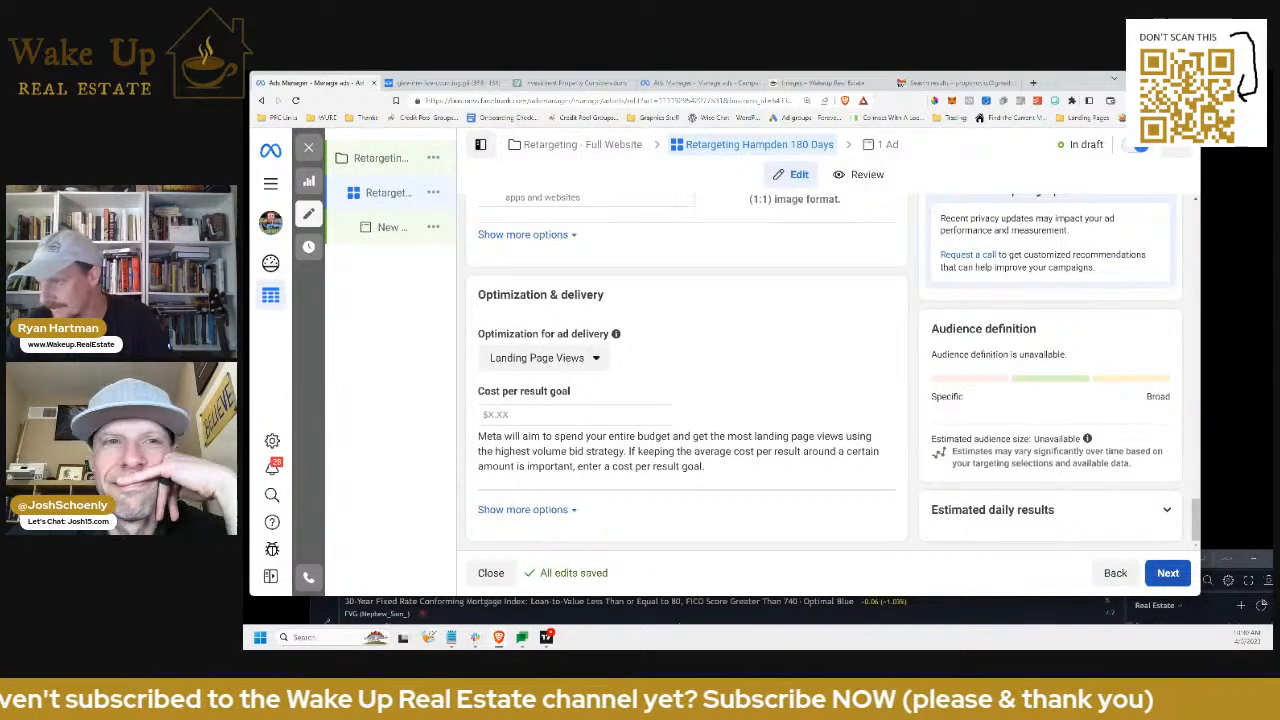
click(1168, 573)
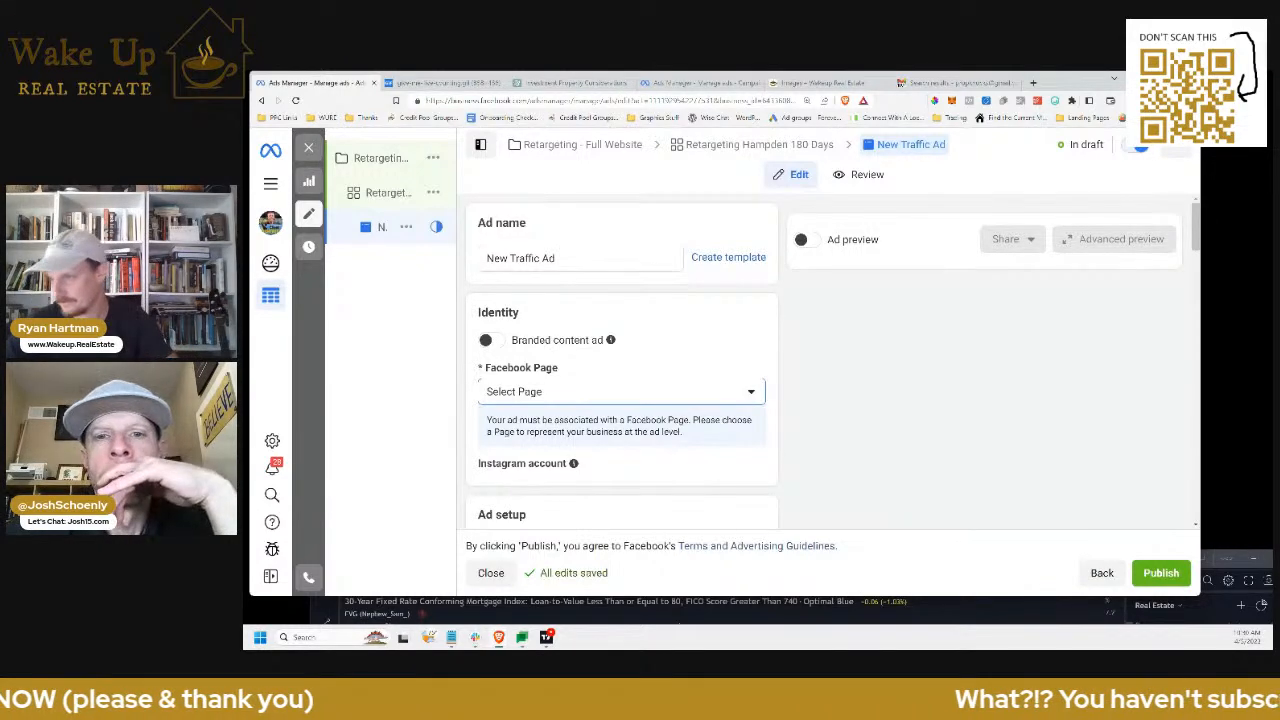
Rename the new traffic ad as "Start The Mortgage Process"
triple_click(540, 258)
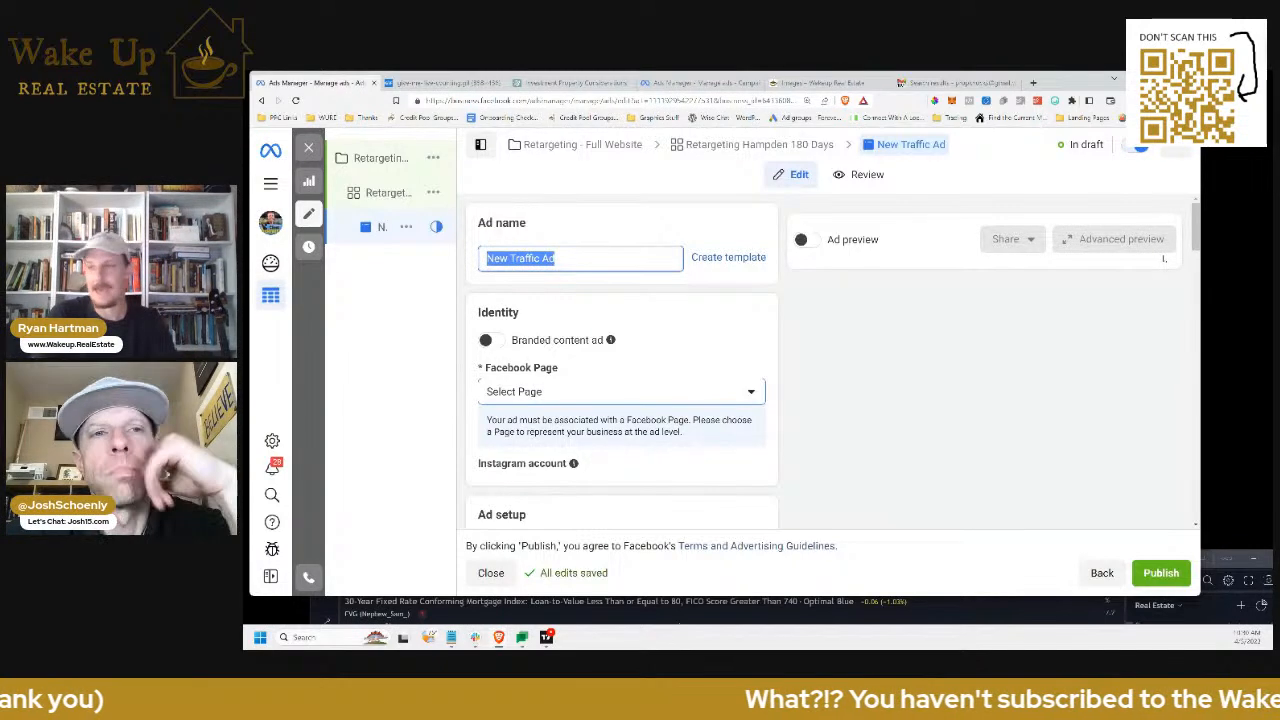
text(Start T)
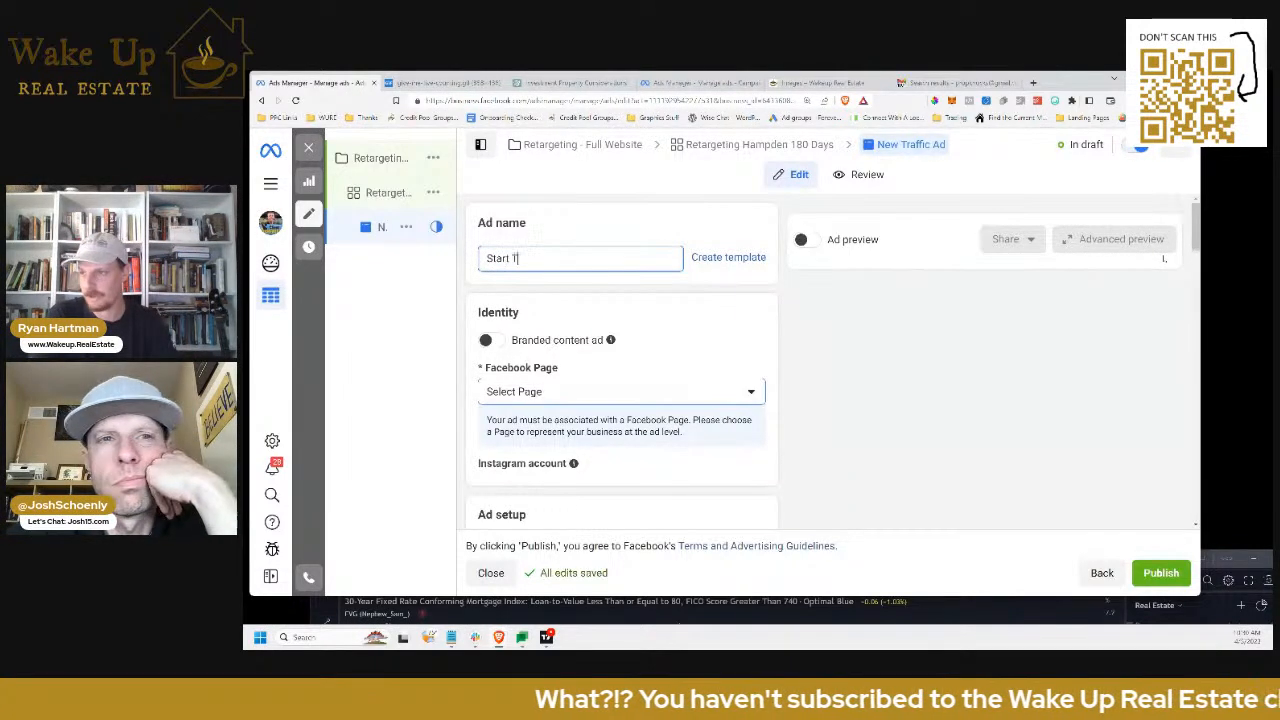
text(he Mortgage Process)
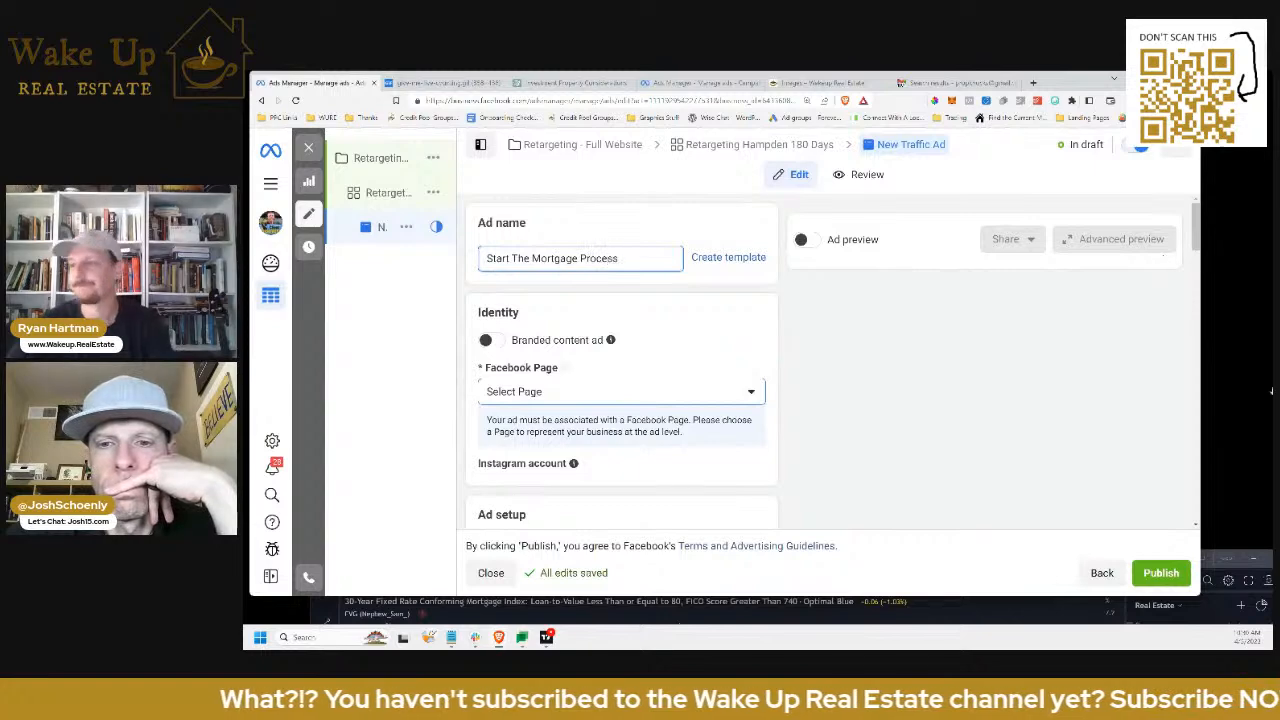
Set the ad's Facebook Page to the advertiser's NMLS page under Client Alchemist, searching by the advertiser's first name
click(622, 391)
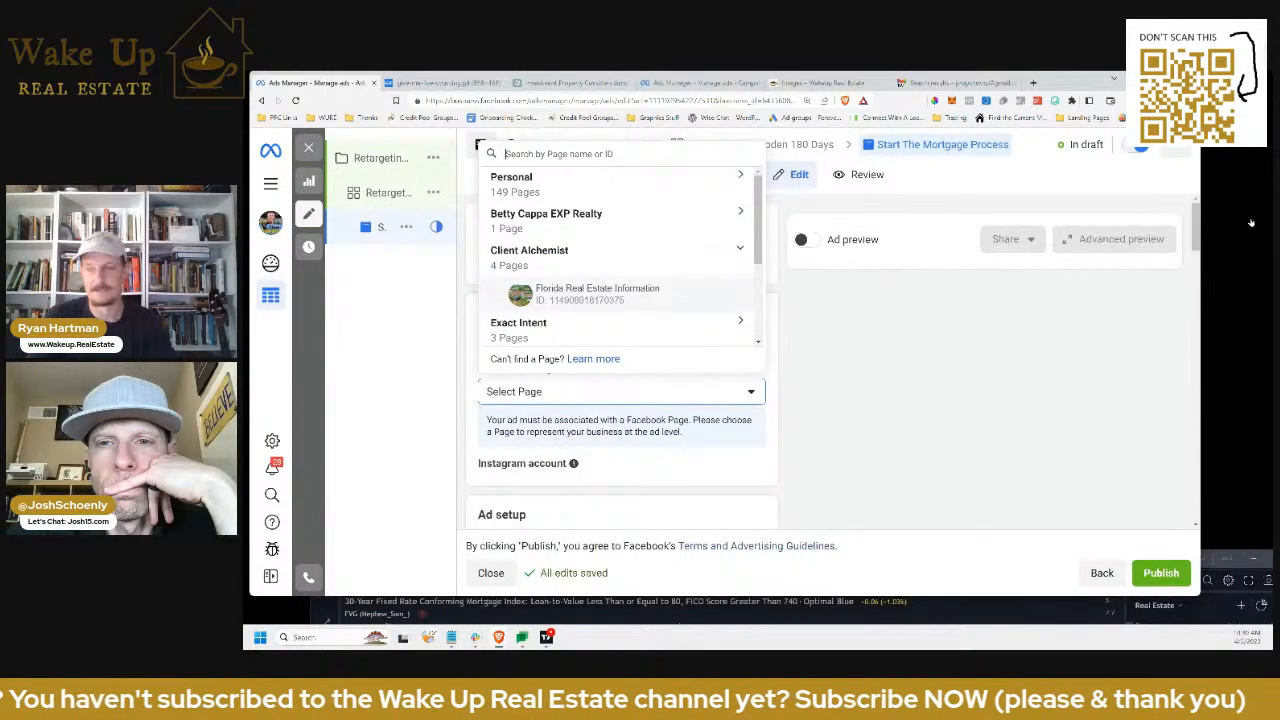
text(nexa)
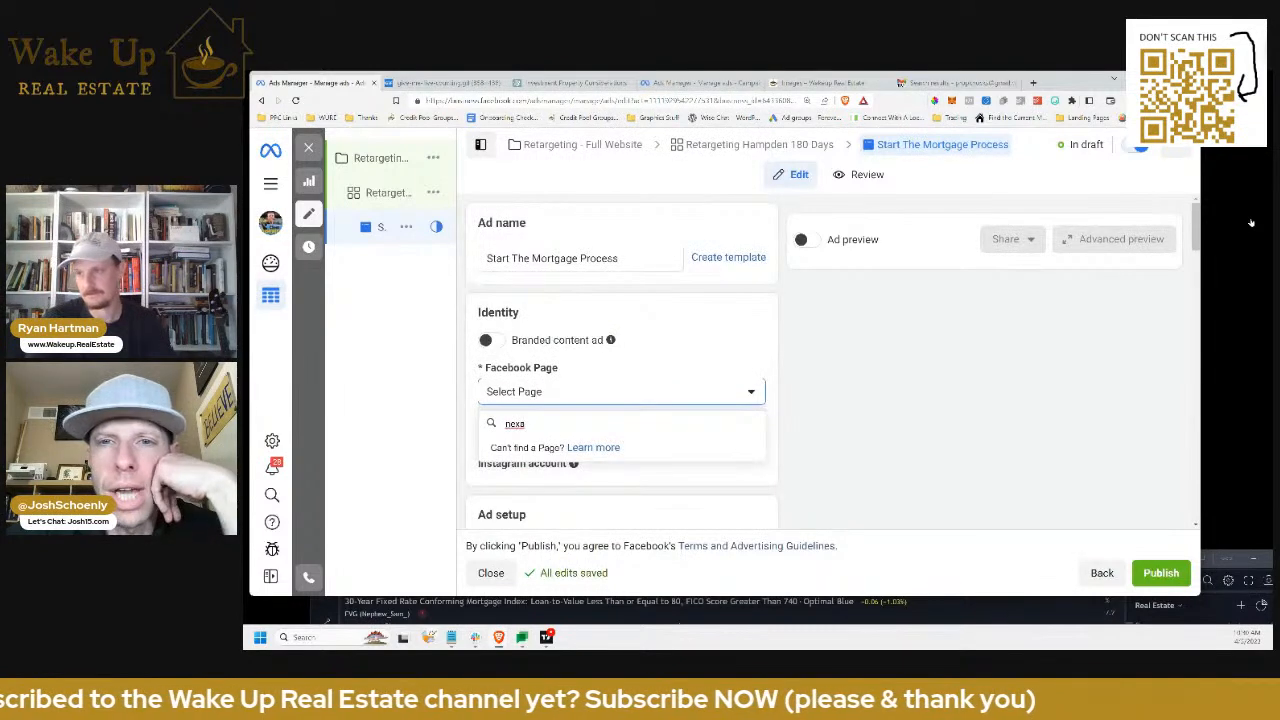
key(BackSpace)
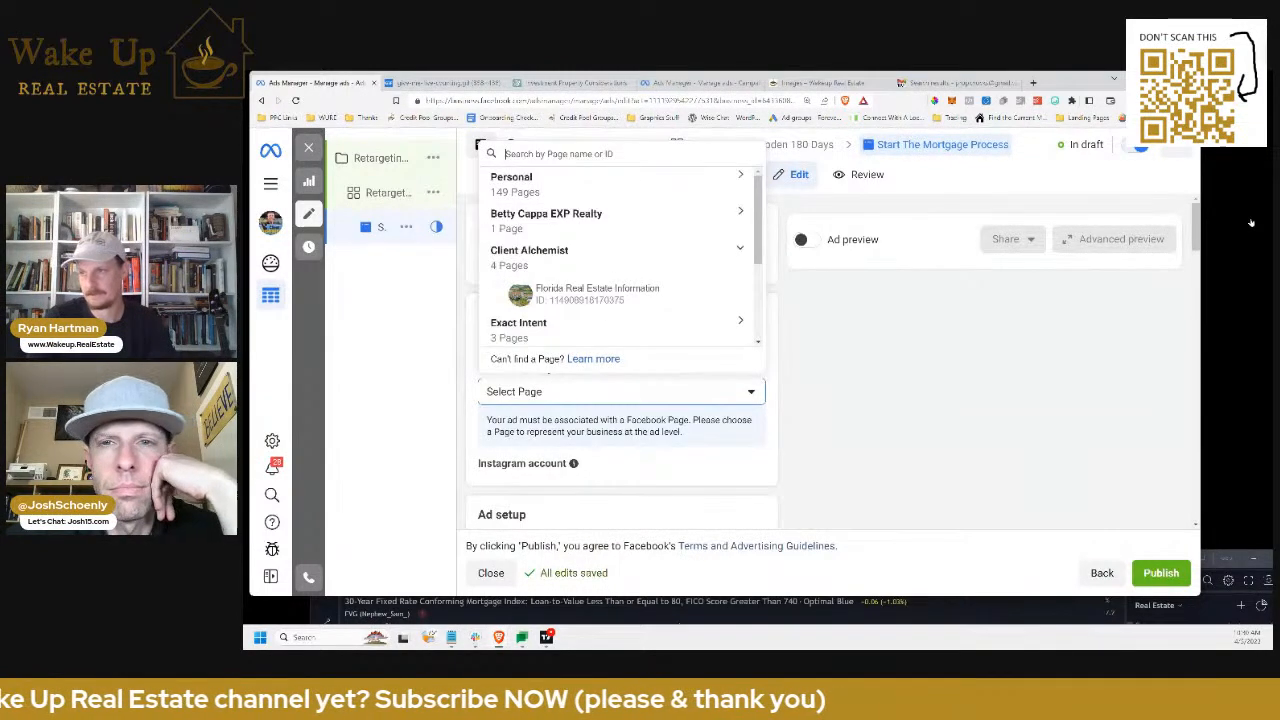
text(Josh)
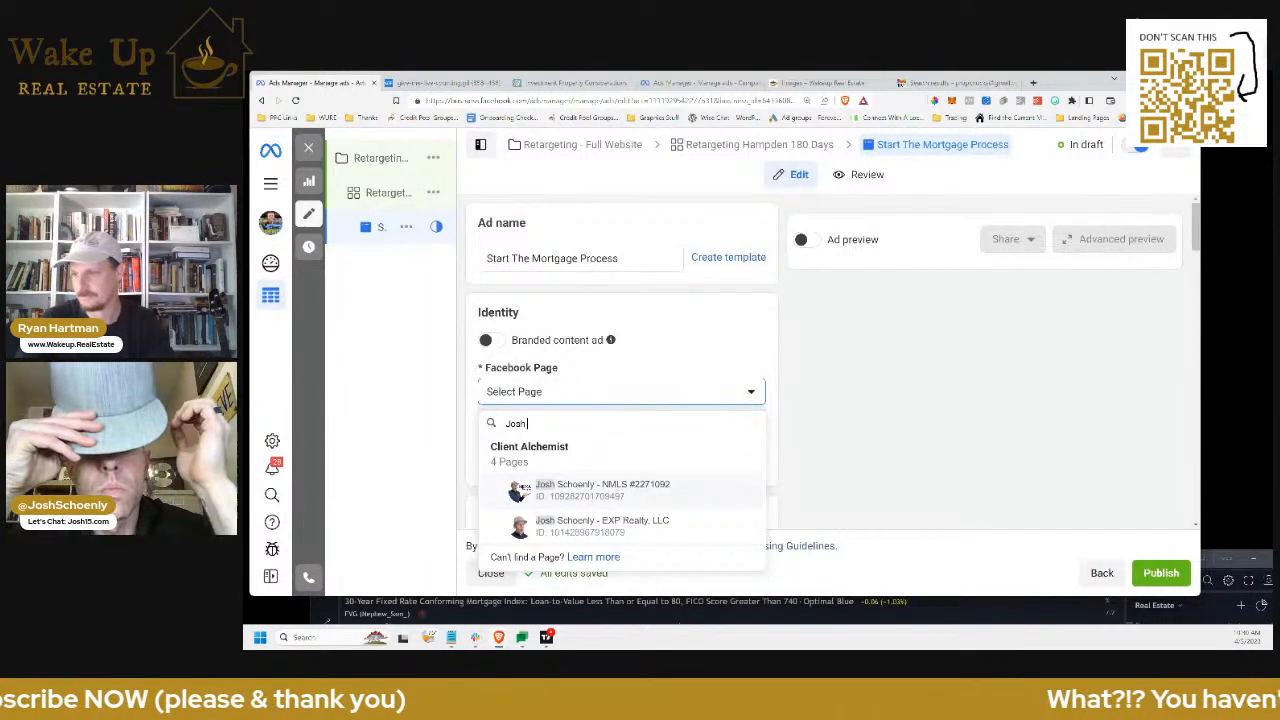
click(521, 487)
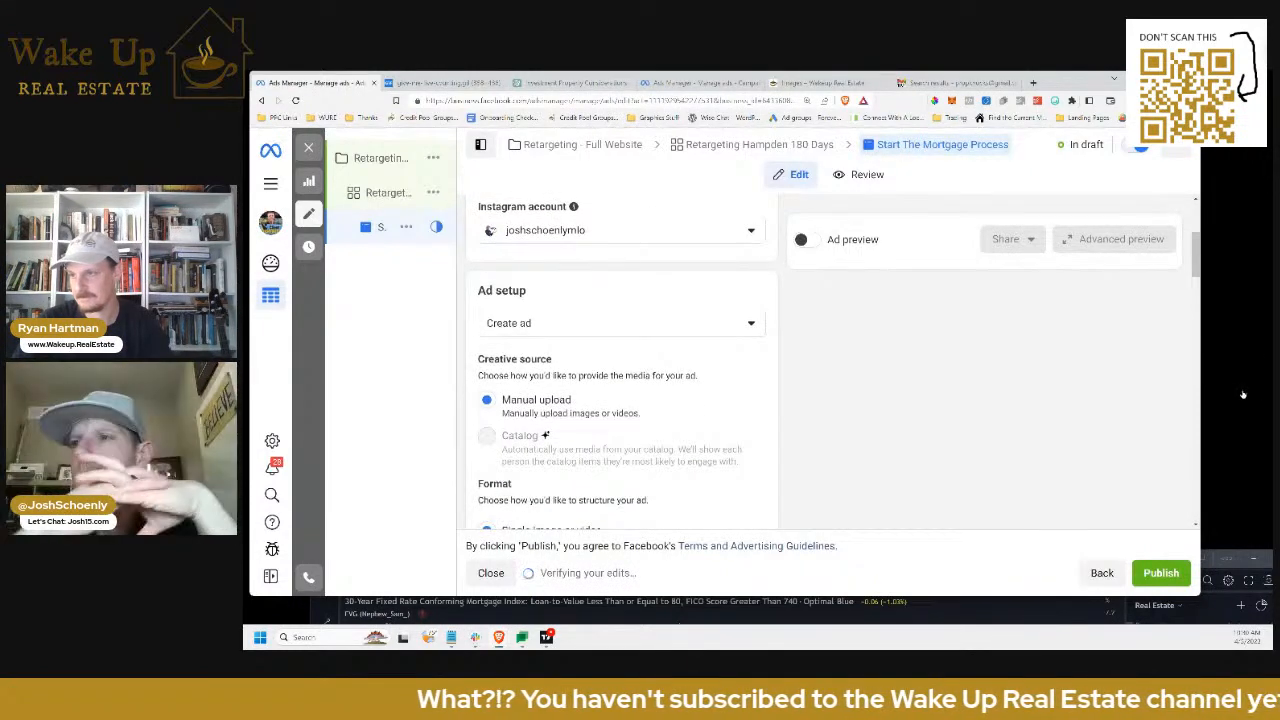
Open the Canva template for the Start The Mortgage Process image from the Wake Up Real Estate images page and create an editable copy
scroll(620, 362, up, 1)
scroll(620, 362, down, 3)
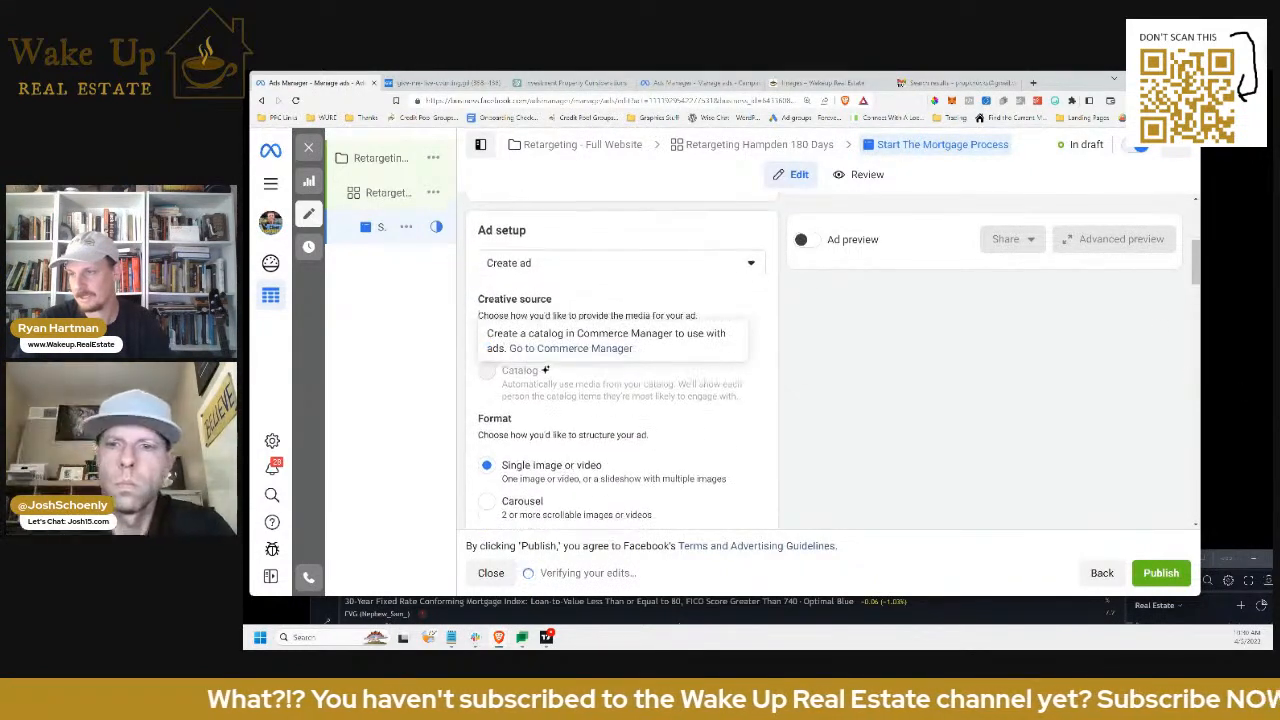
scroll(620, 362, down, 1)
scroll(620, 362, down, 2)
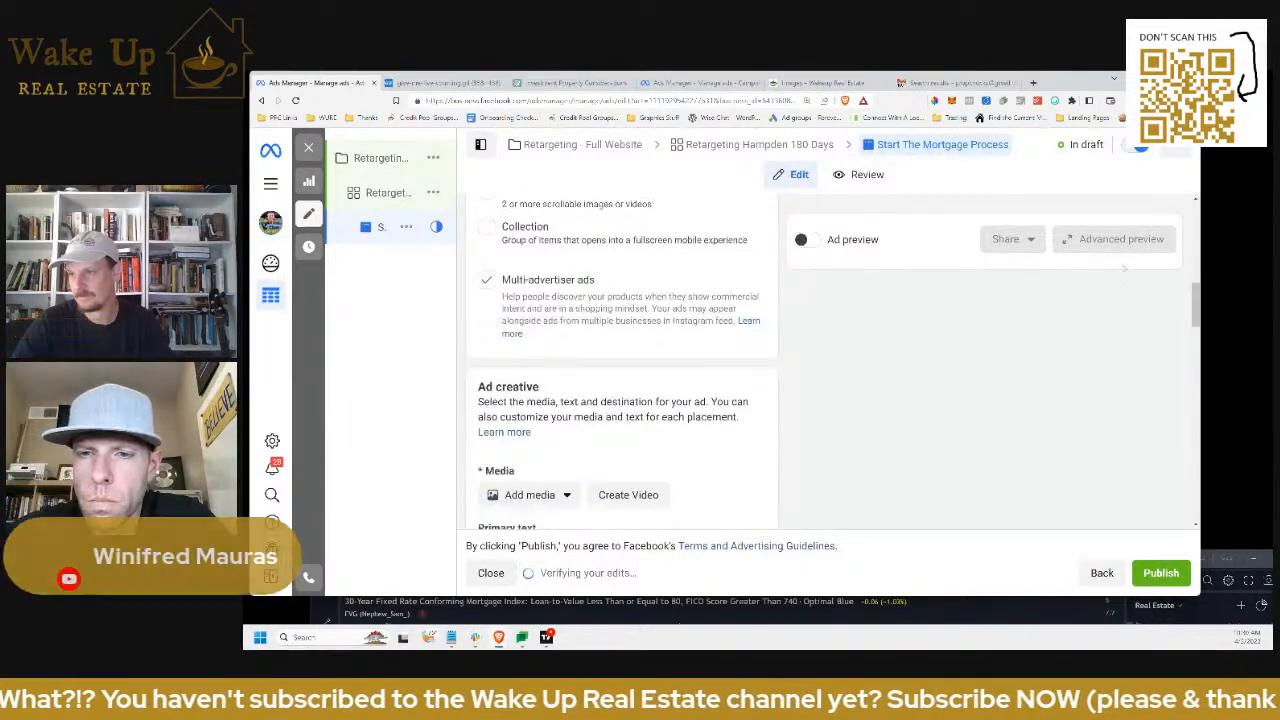
scroll(543, 312, down, 3)
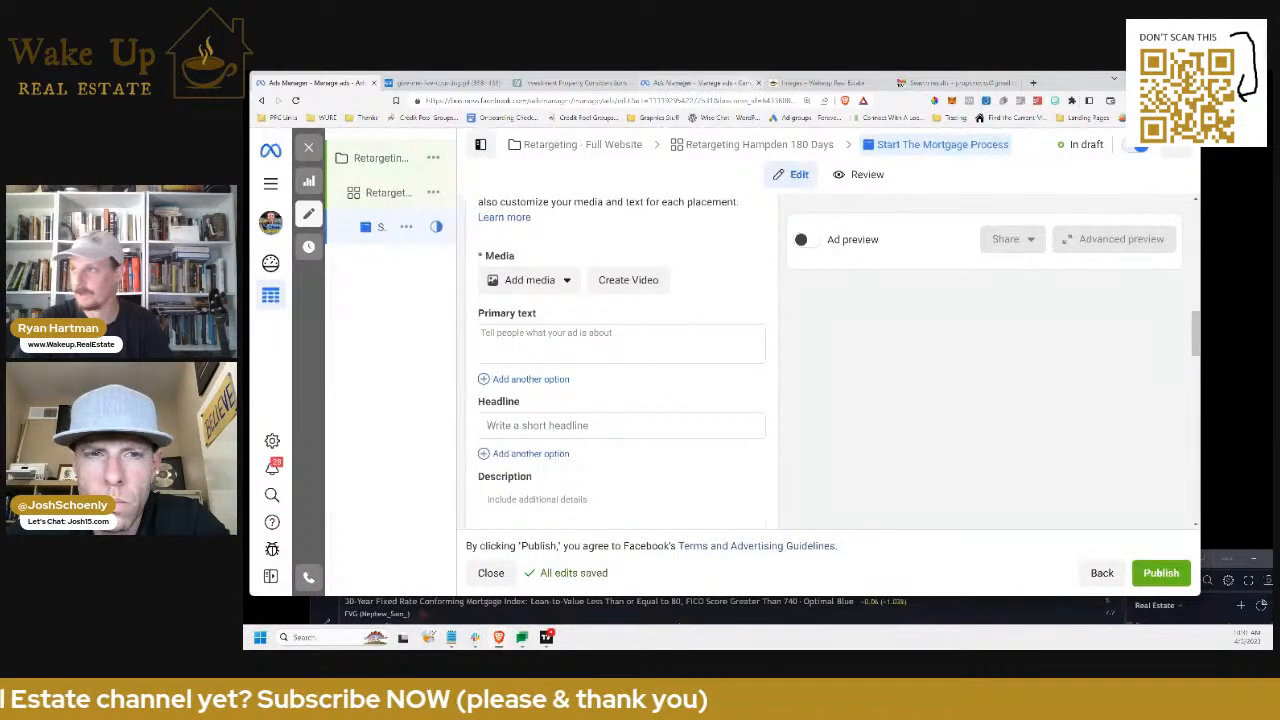
click(850, 82)
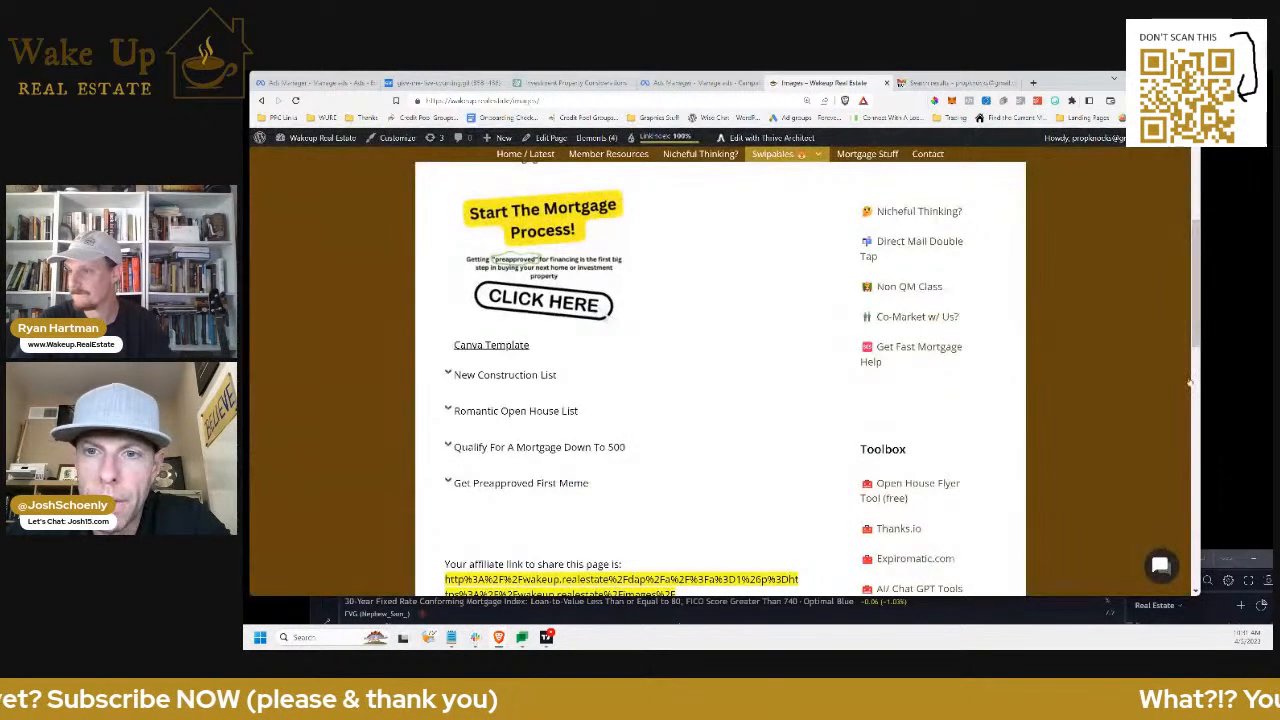
right_click(505, 349)
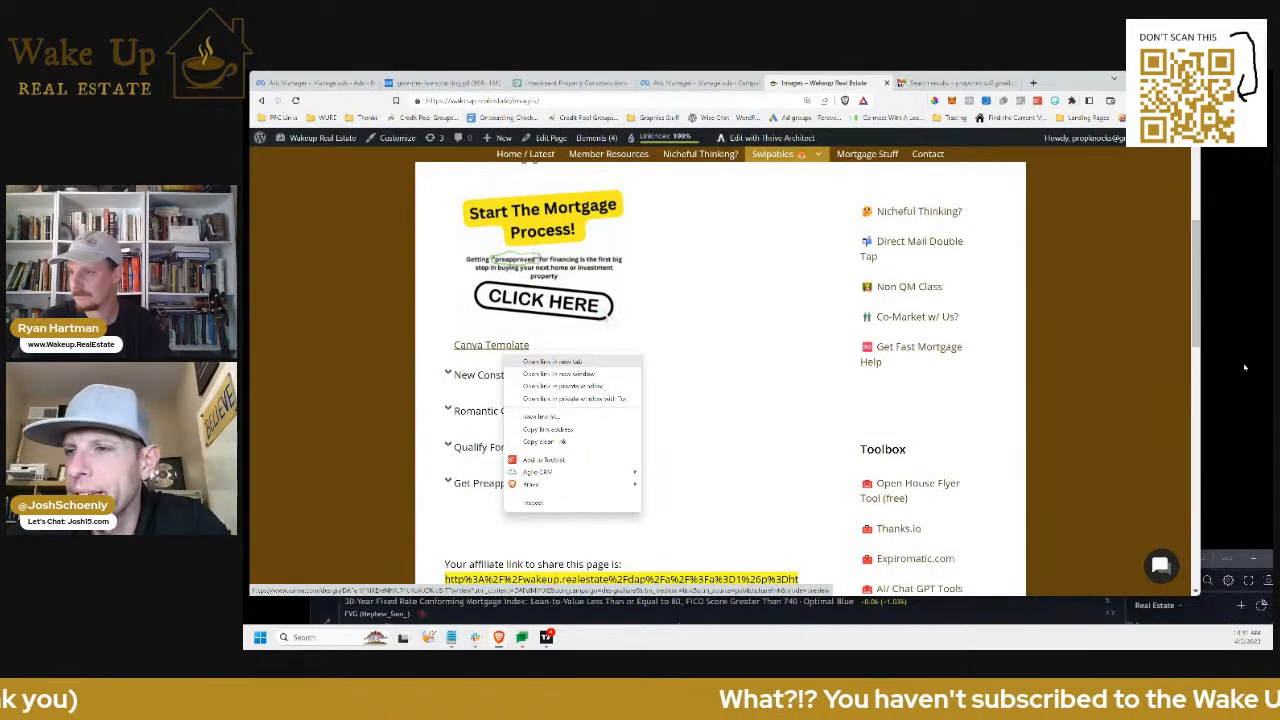
click(548, 362)
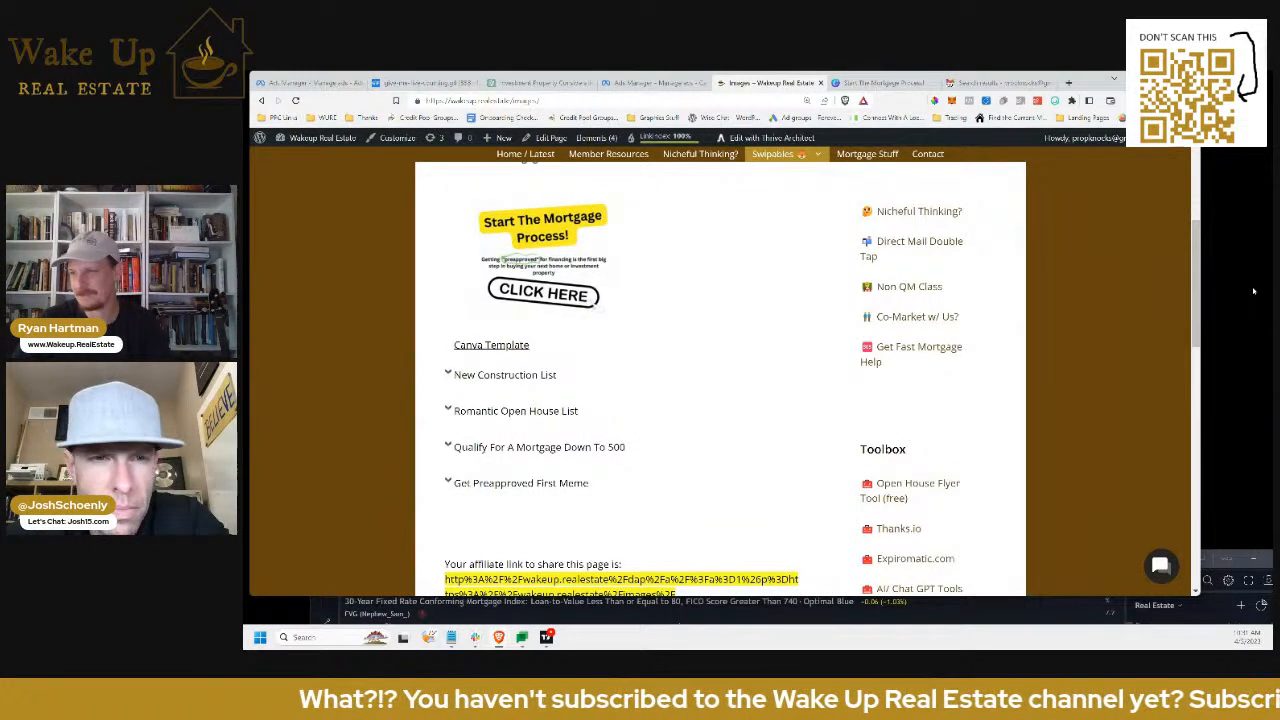
key(ctrl+Tab)
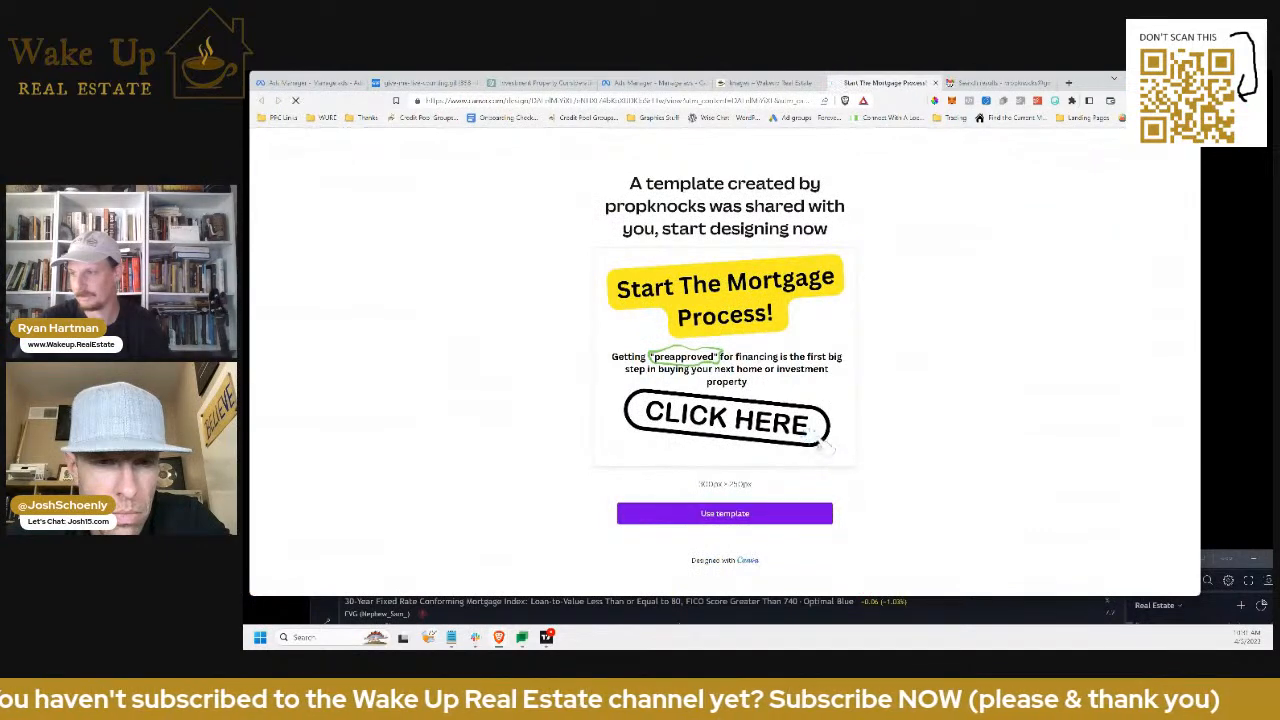
click(724, 513)
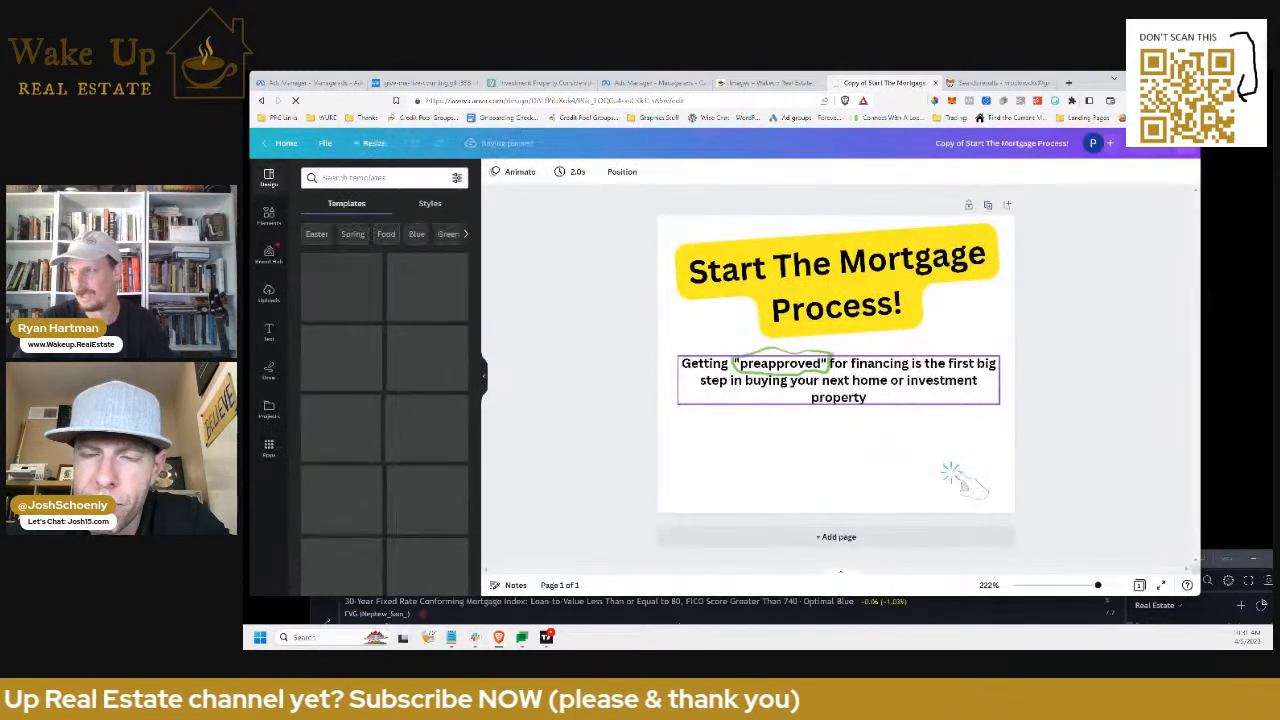
Delete the CLICK HERE graphic from the design and add a straight arrow shape
click(966, 483)
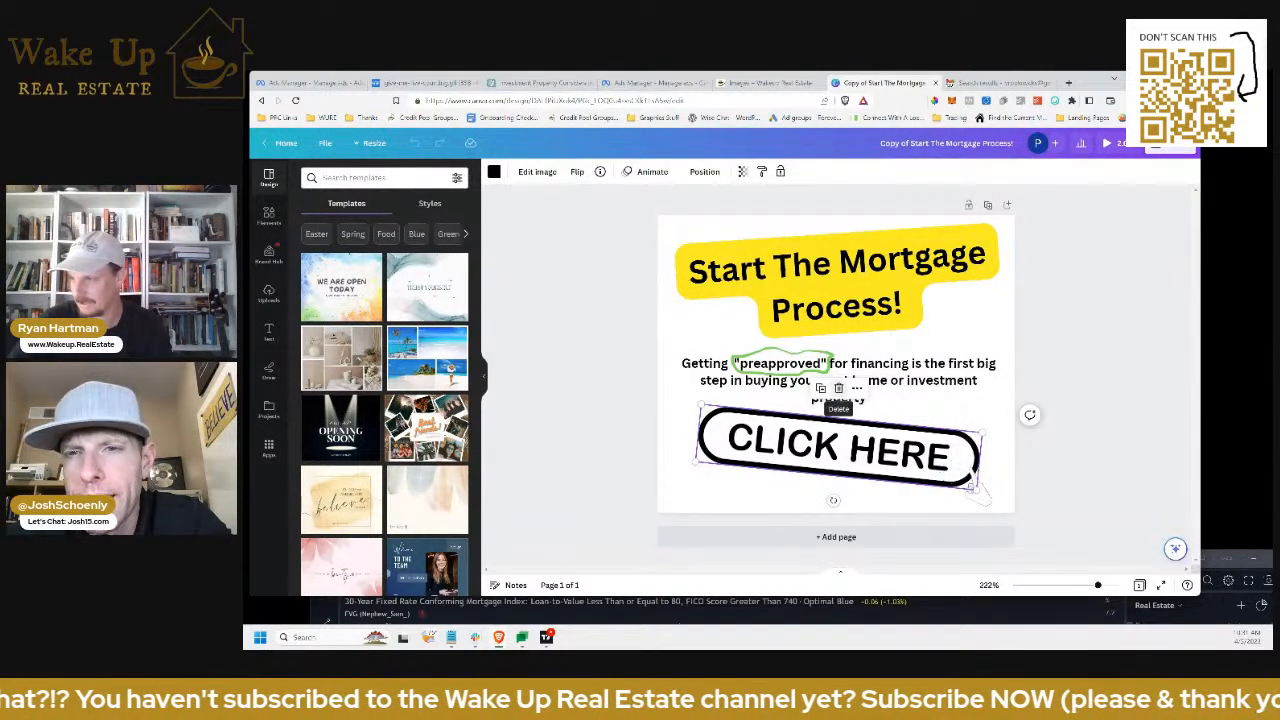
click(838, 388)
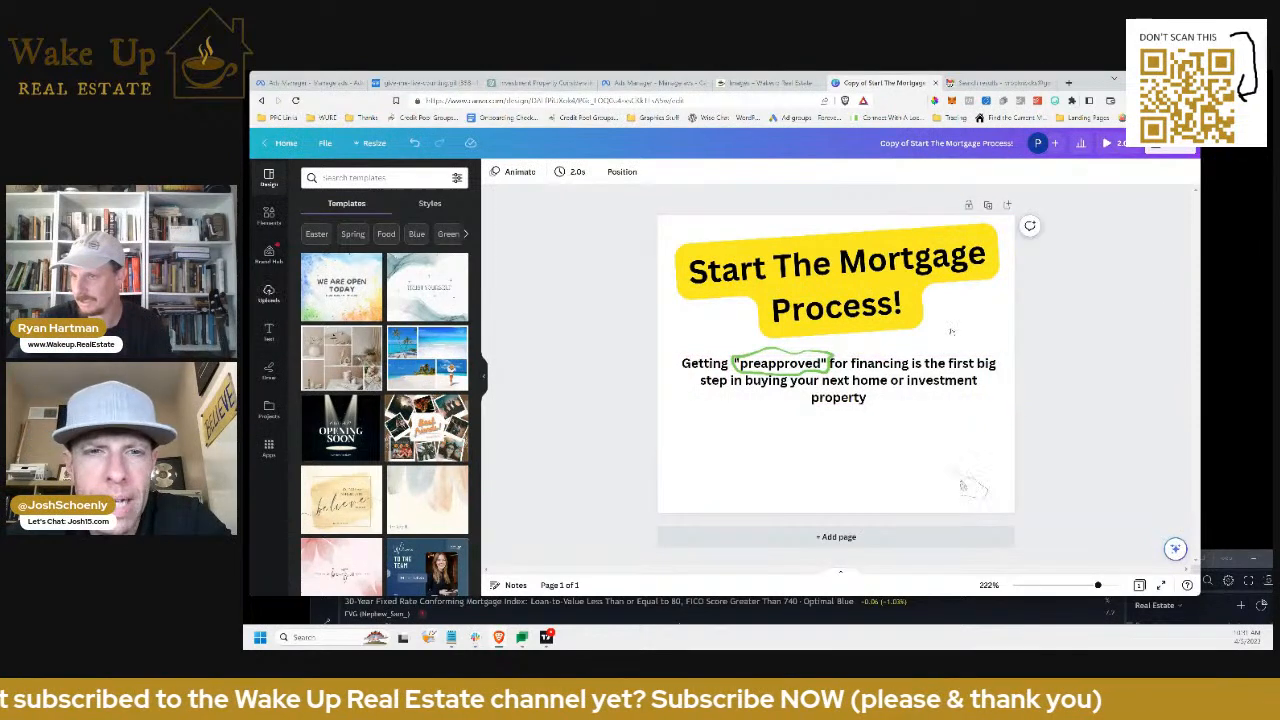
click(269, 215)
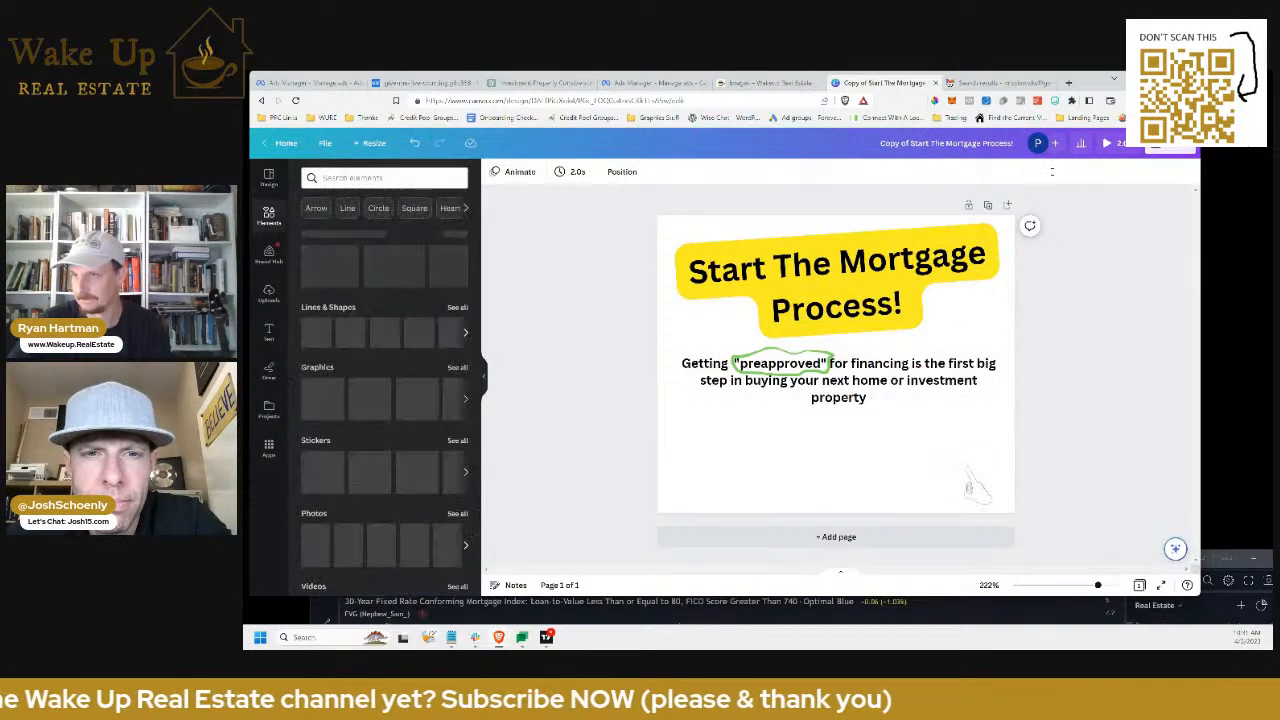
click(378, 178)
text(arrow)
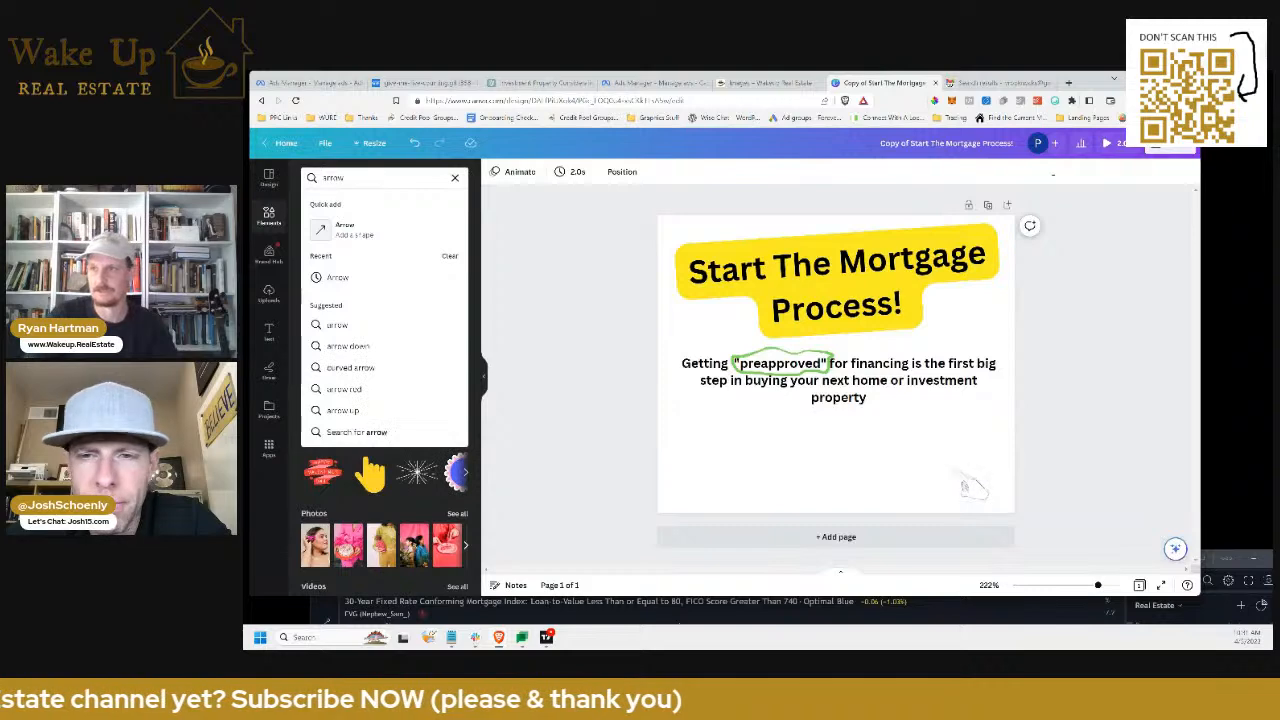
click(346, 230)
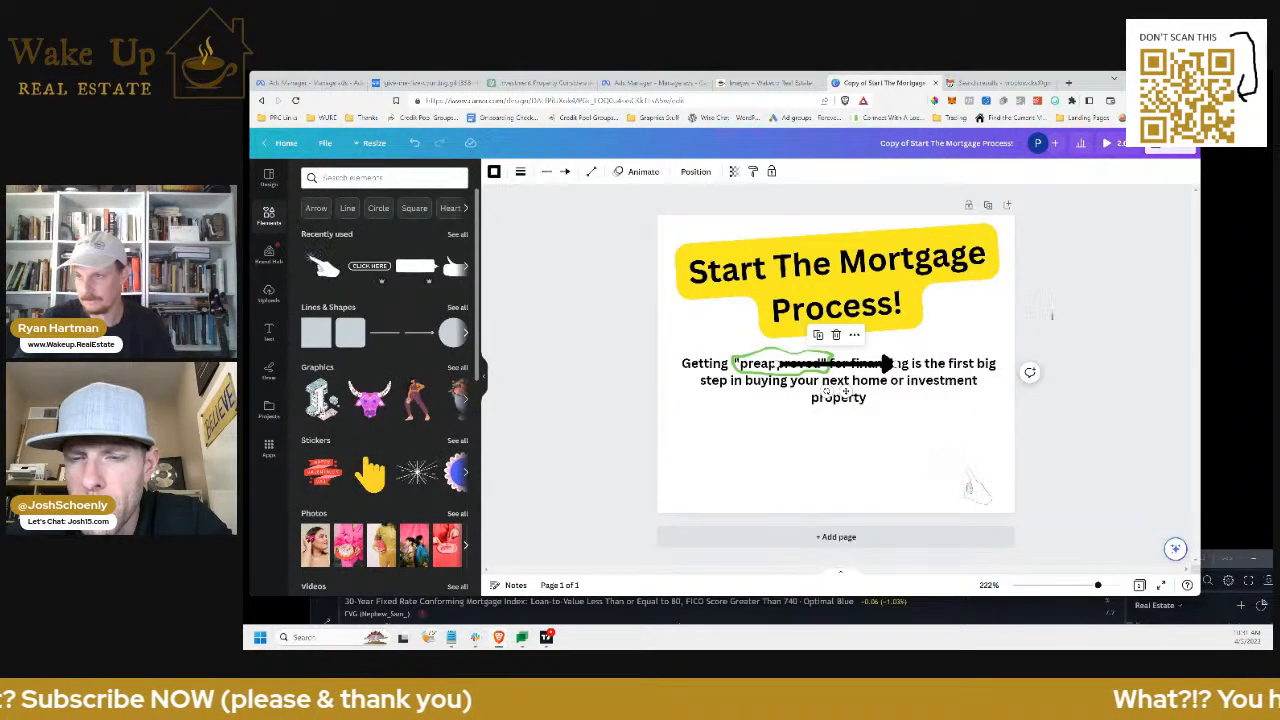
Browse the design elements and search them for Arrow
scroll(352, 280, down, 1)
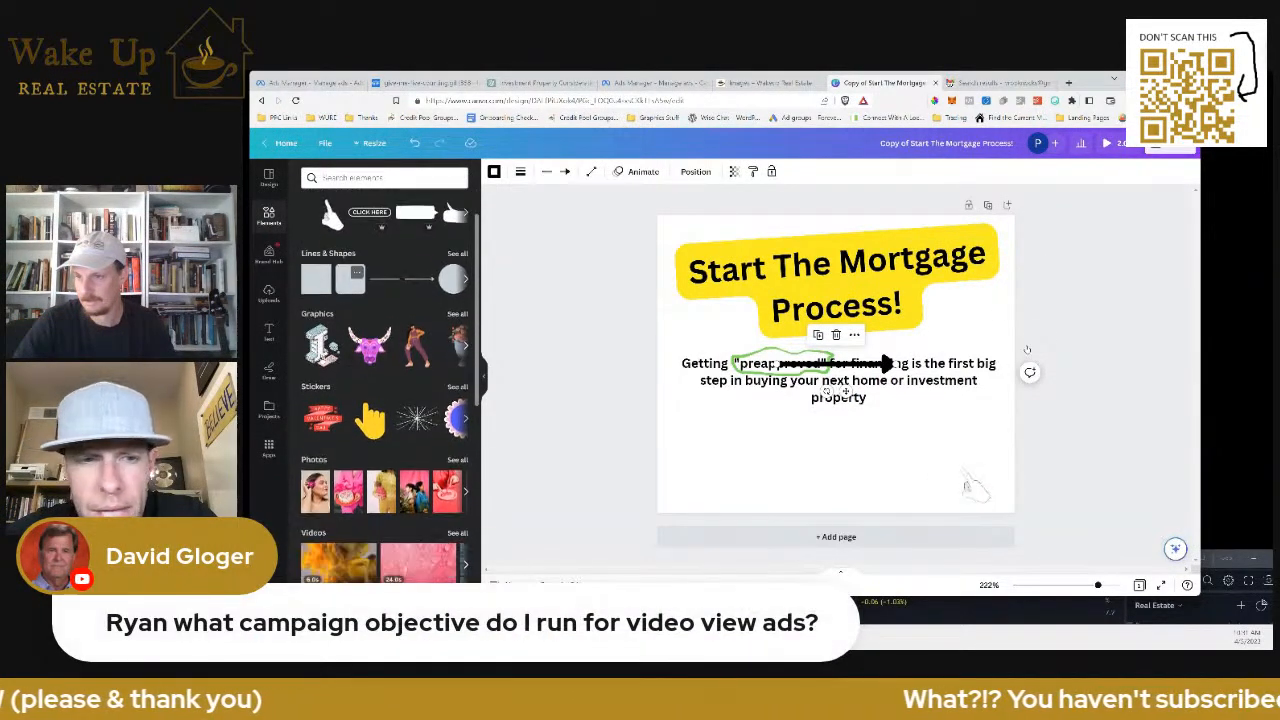
scroll(330, 214, down, 2)
scroll(332, 268, down, 2)
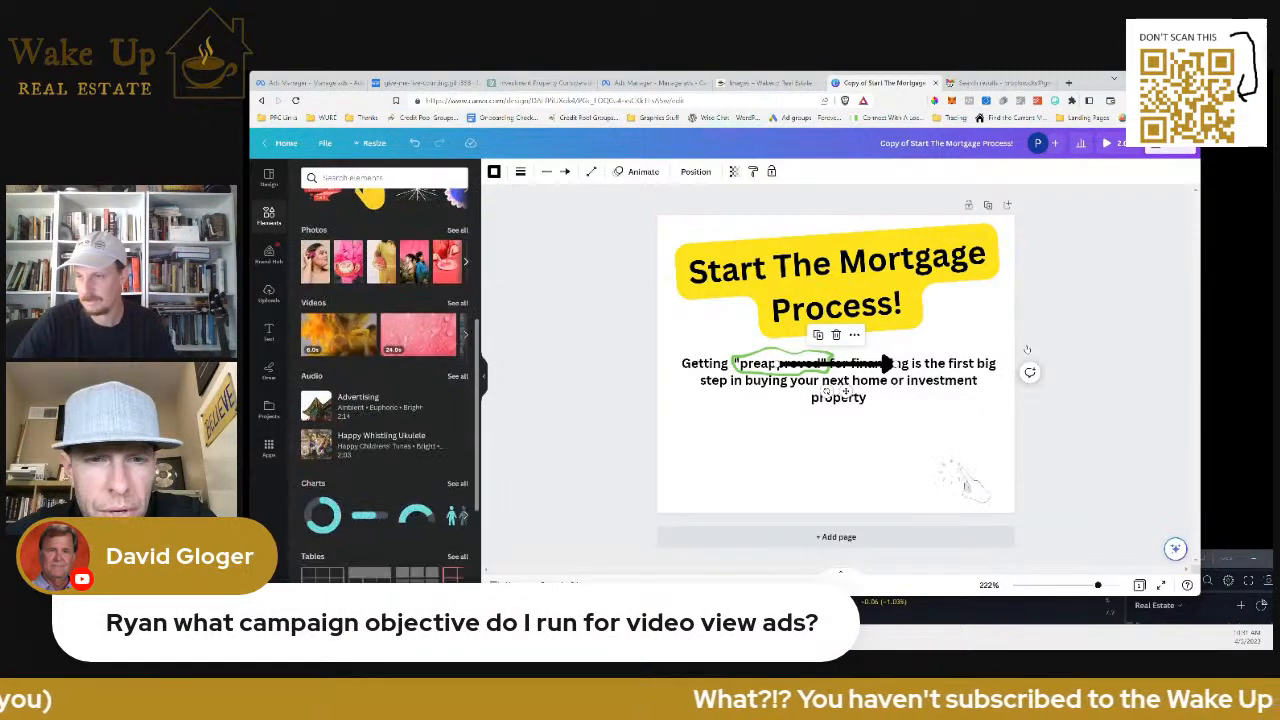
scroll(334, 250, down, 10)
scroll(334, 220, up, 10)
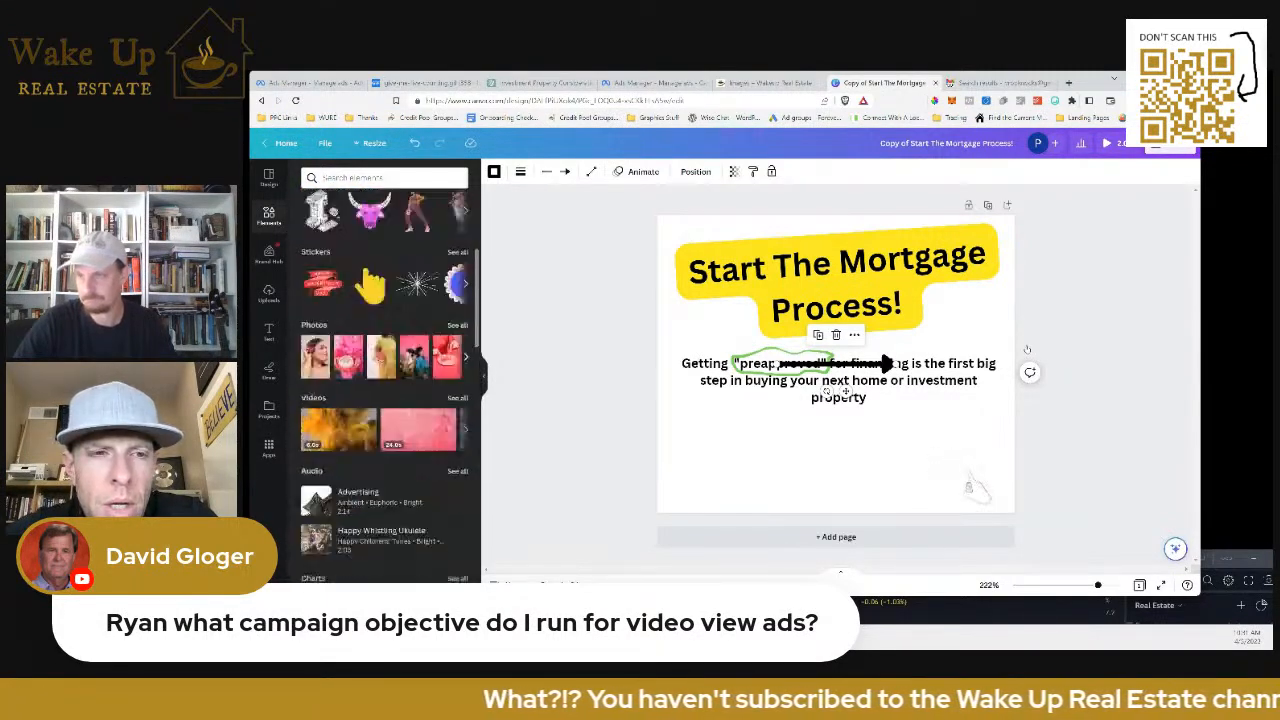
scroll(330, 262, up, 3)
click(317, 209)
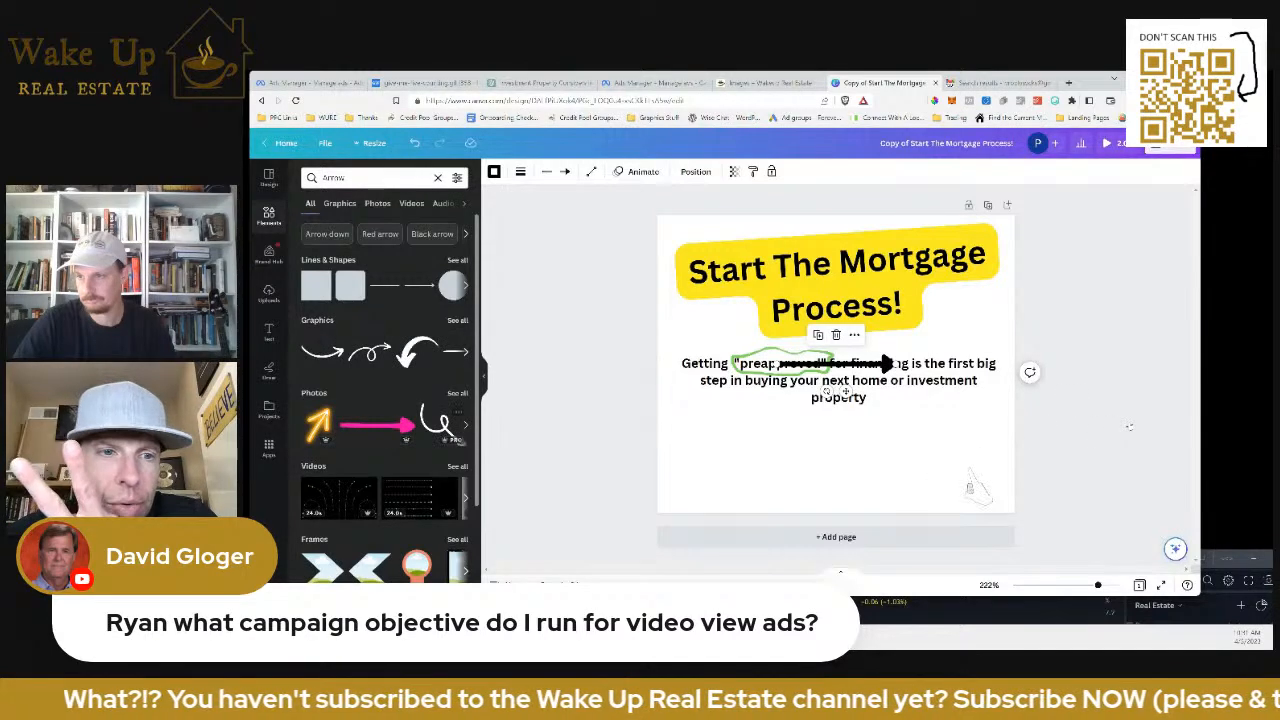
click(966, 490)
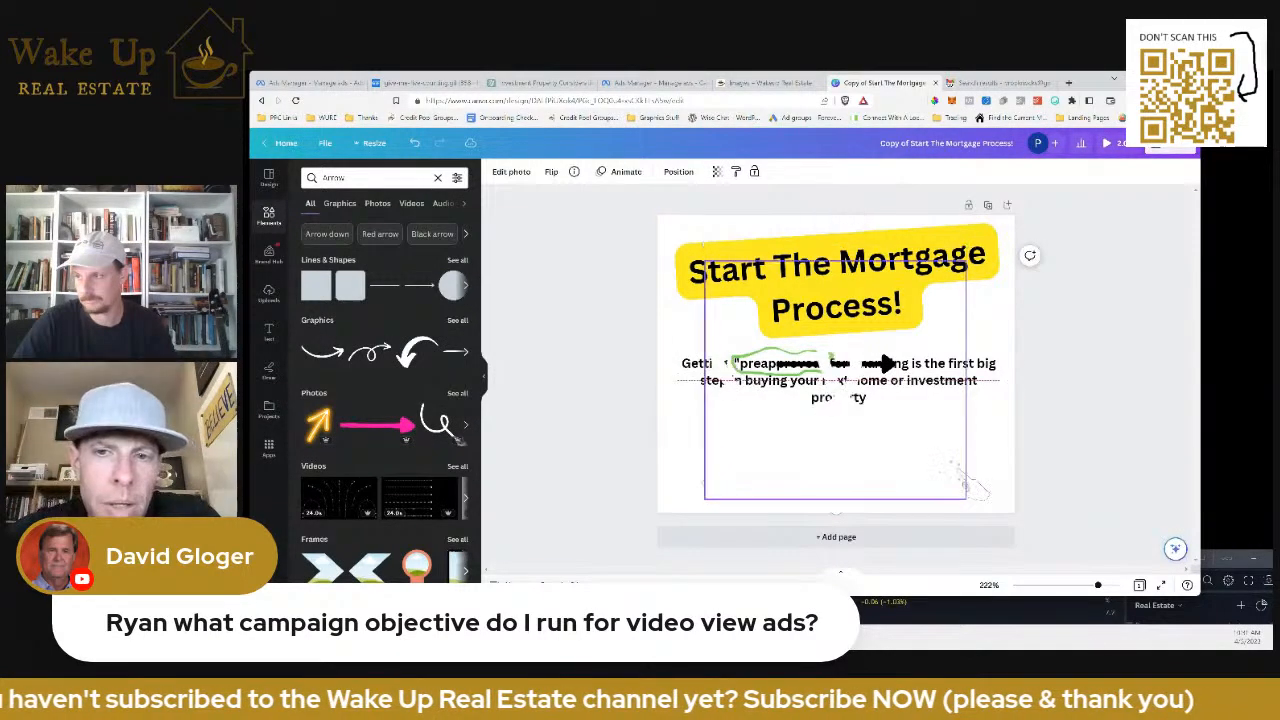
drag(944, 431, 963, 486)
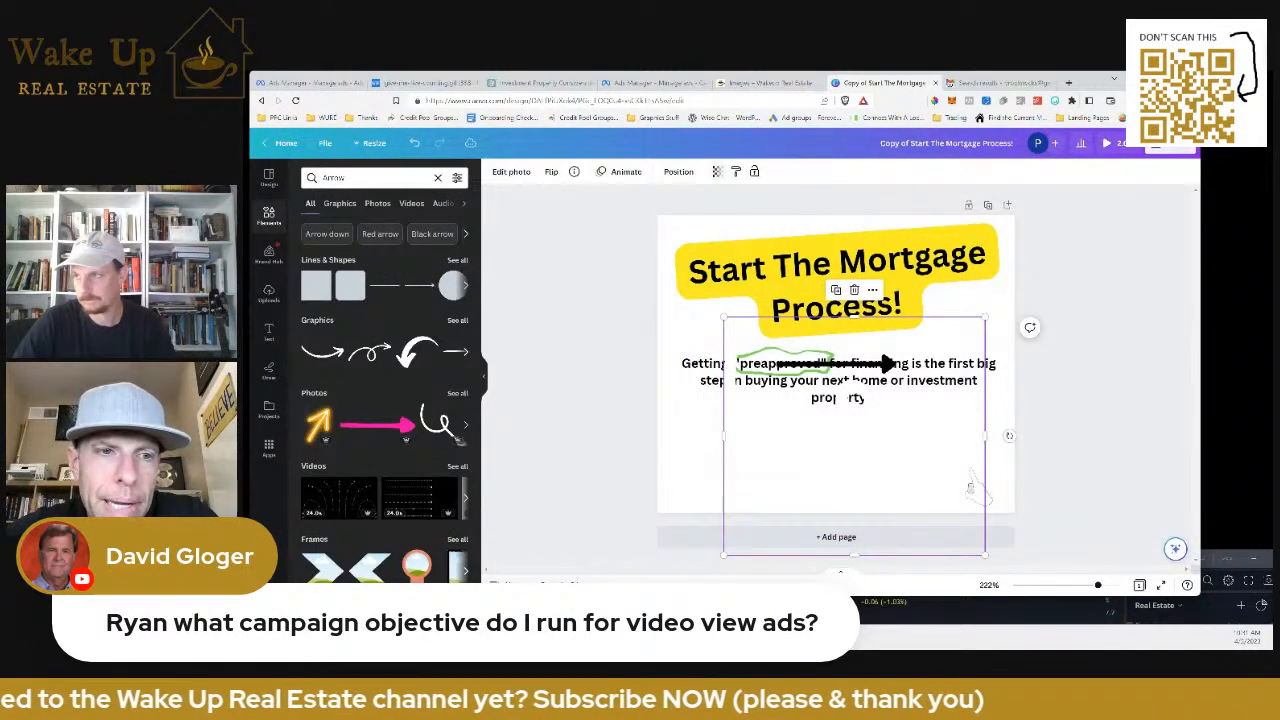
click(717, 172)
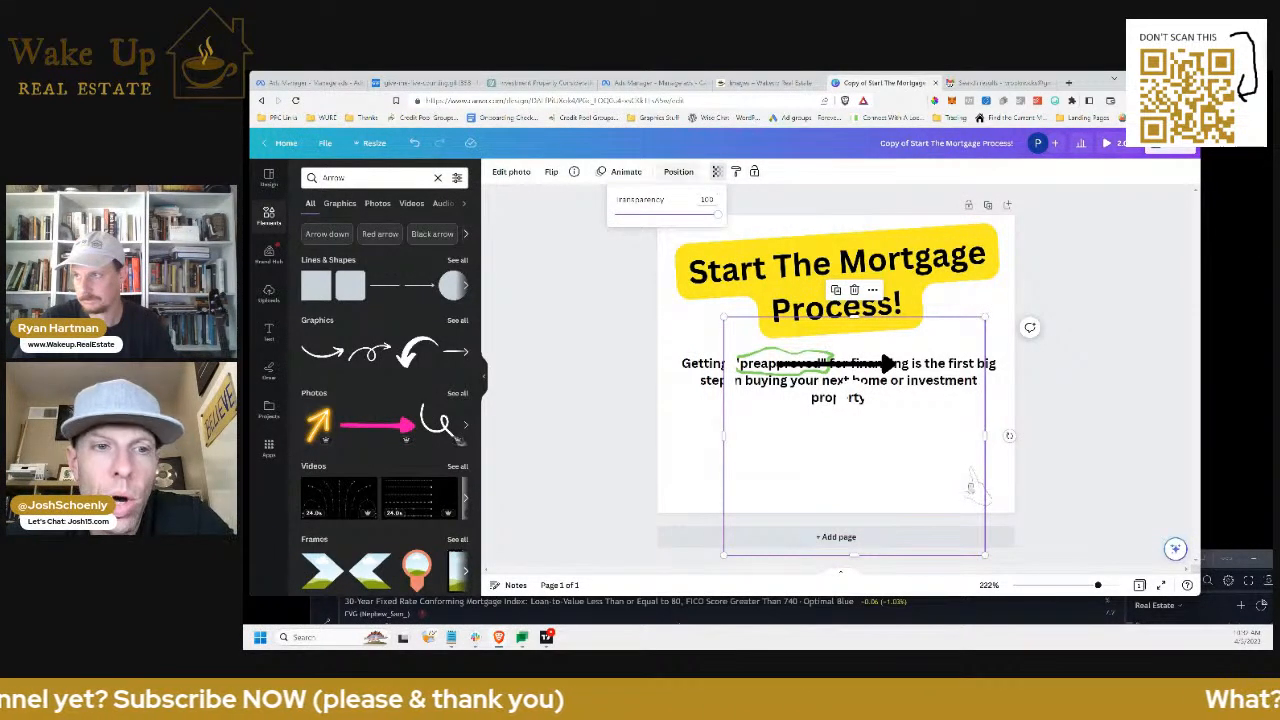
click(968, 487)
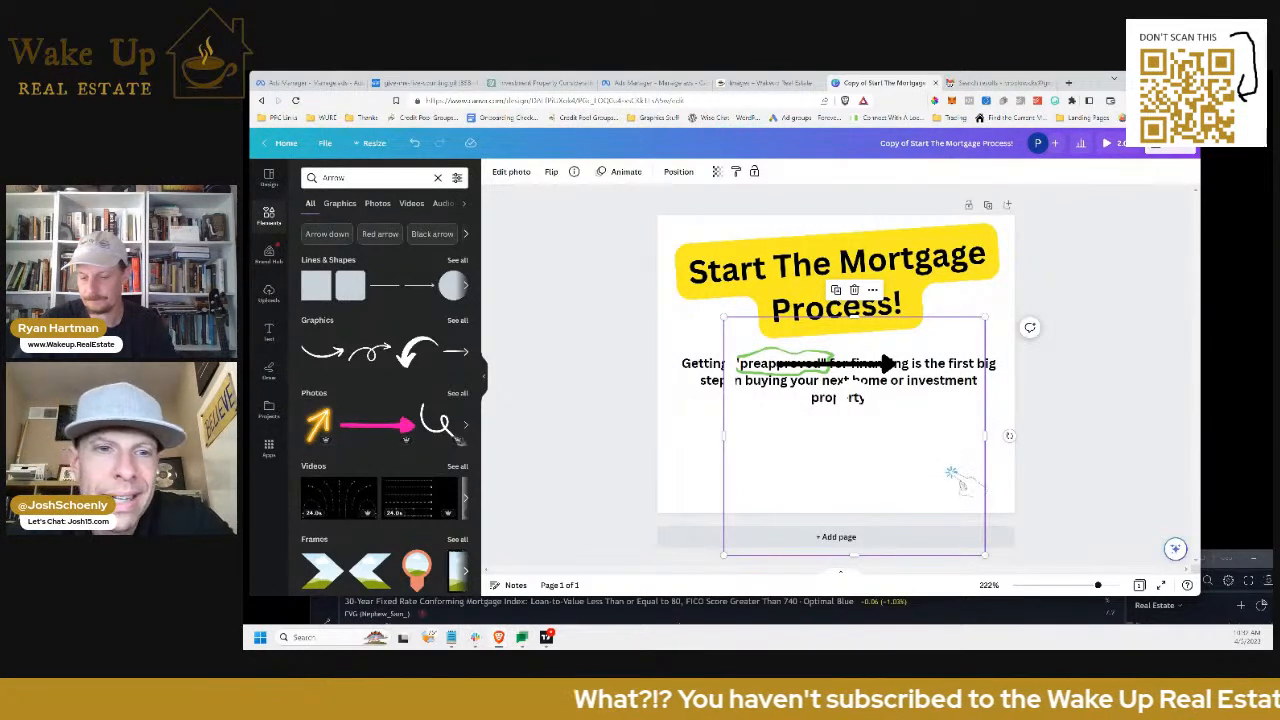
click(968, 487)
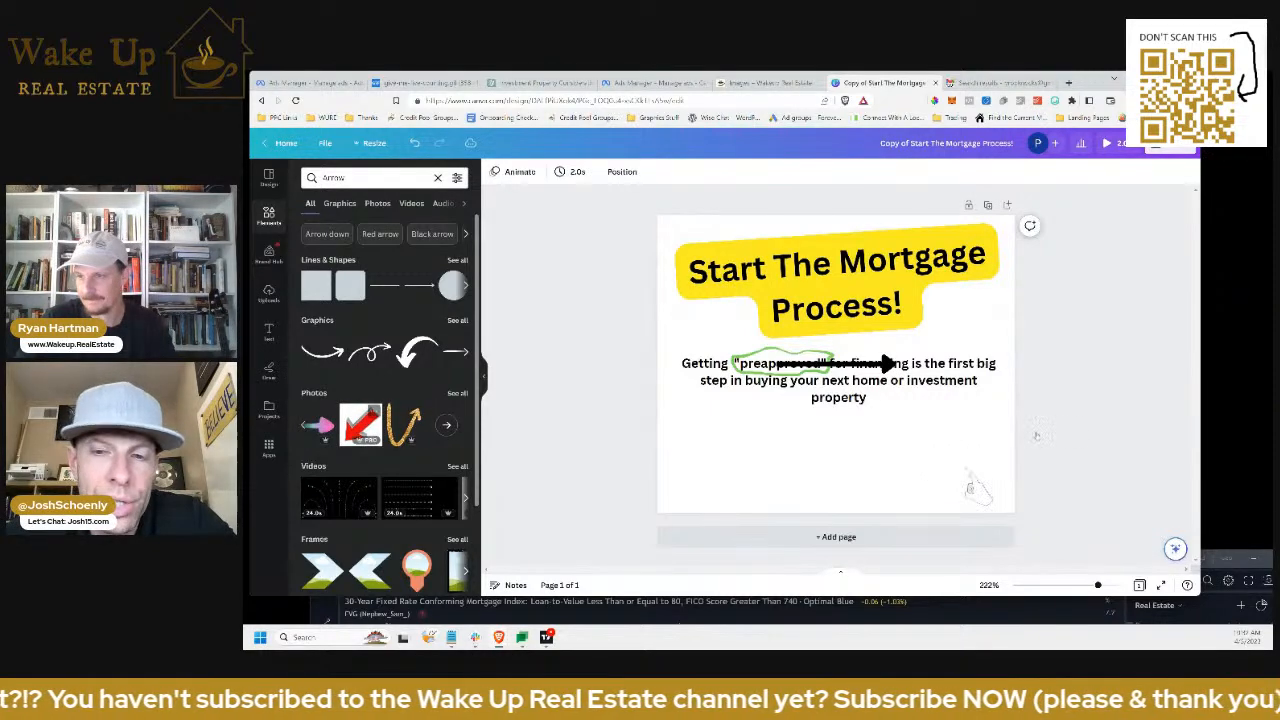
Add the red 3D arrow photo, rotate it to point down and right, shrink it, and place it below the body text
click(360, 424)
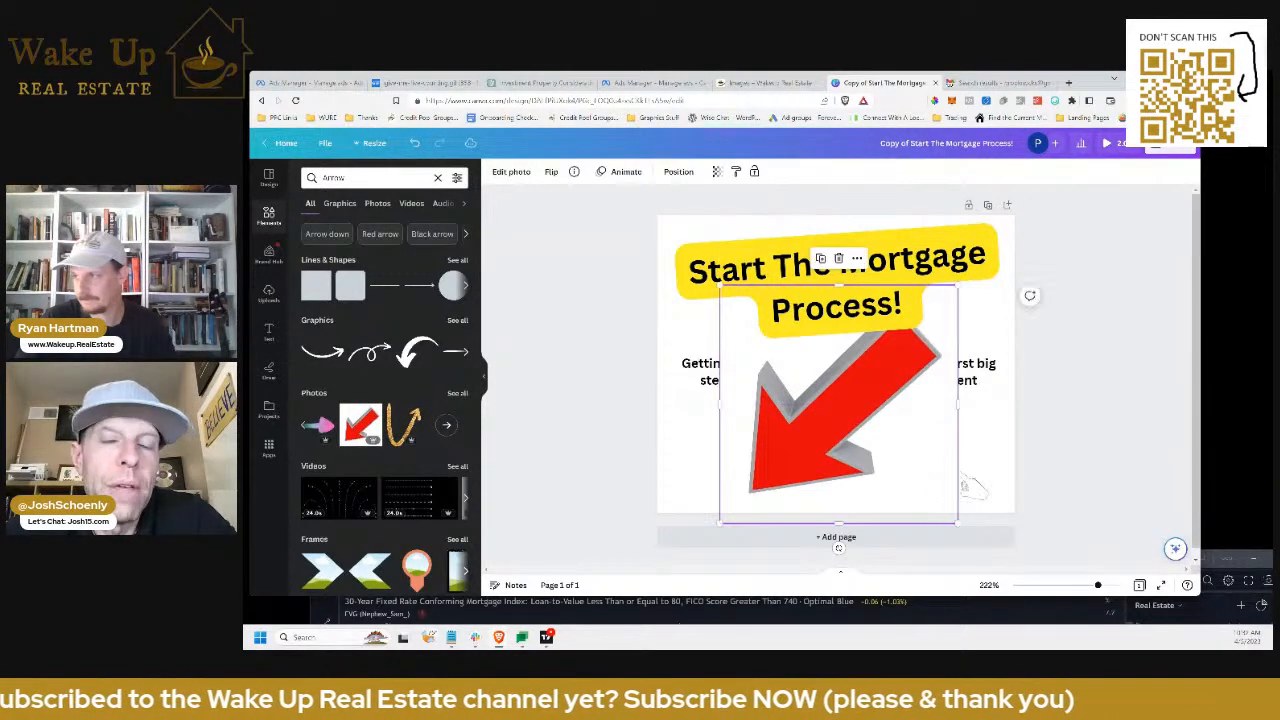
drag(838, 548, 982, 397)
drag(963, 517, 836, 404)
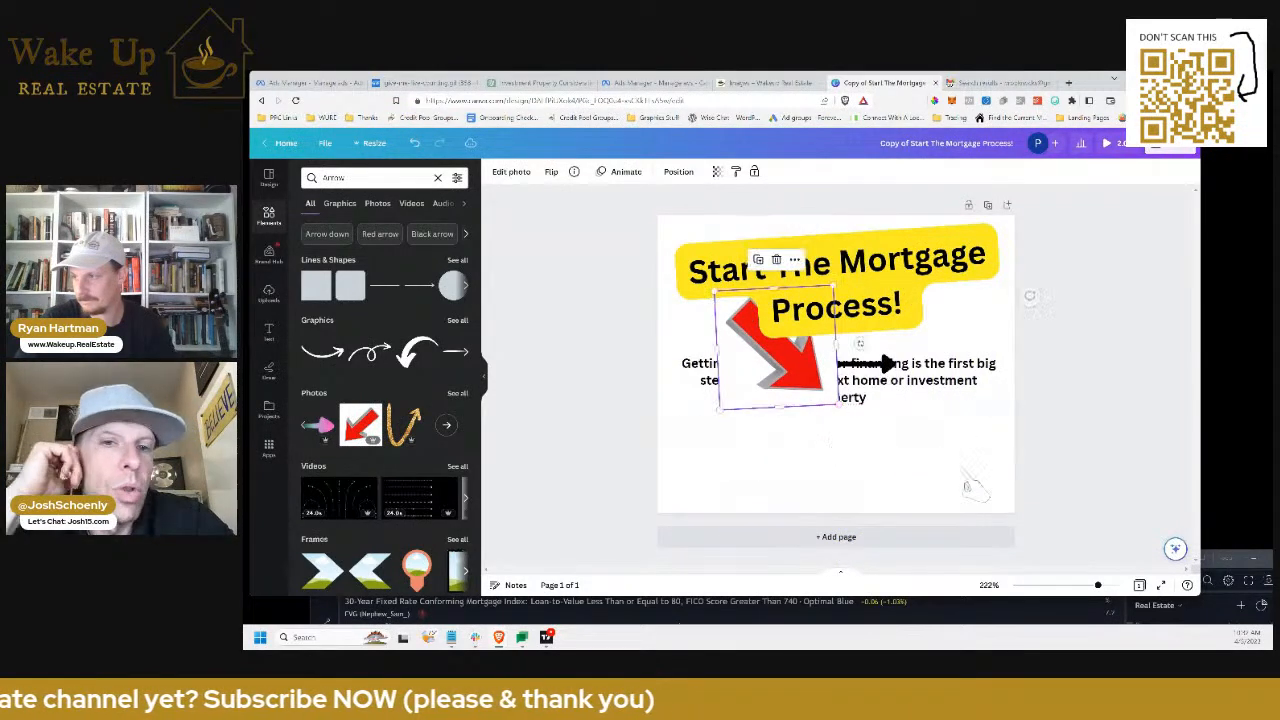
drag(782, 356, 856, 465)
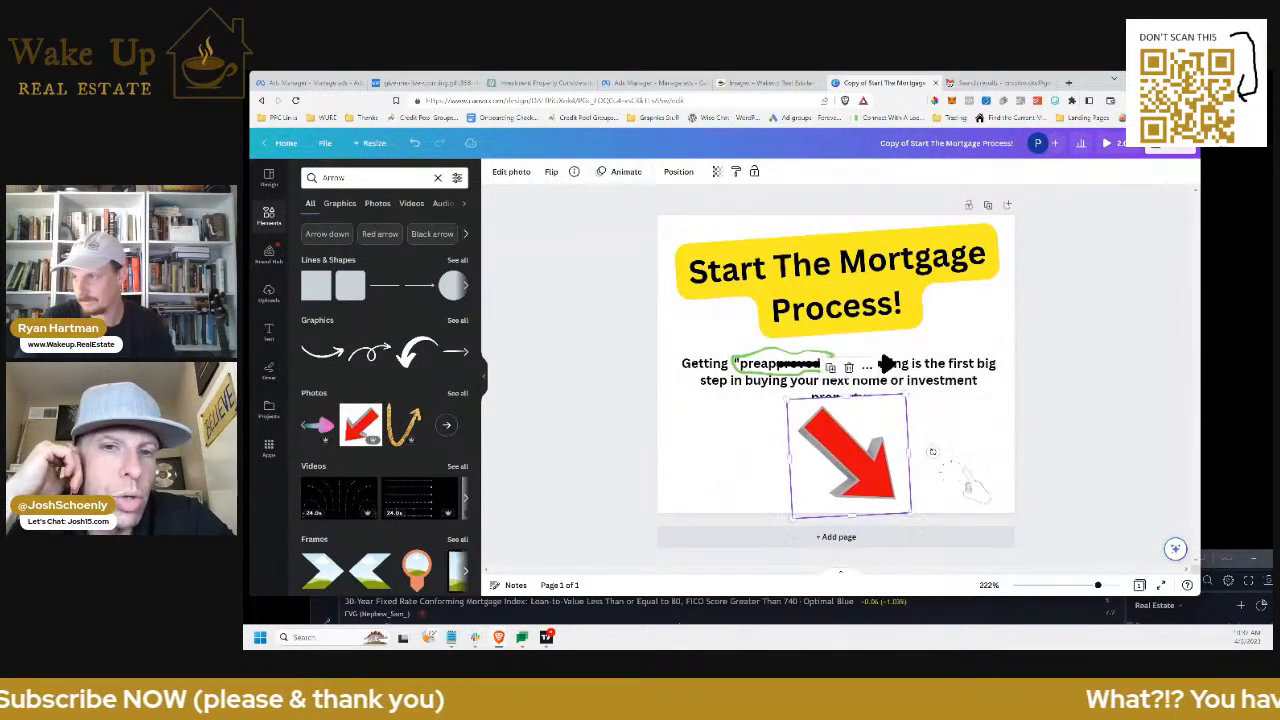
Delete the straight black arrow covering the body text
click(886, 364)
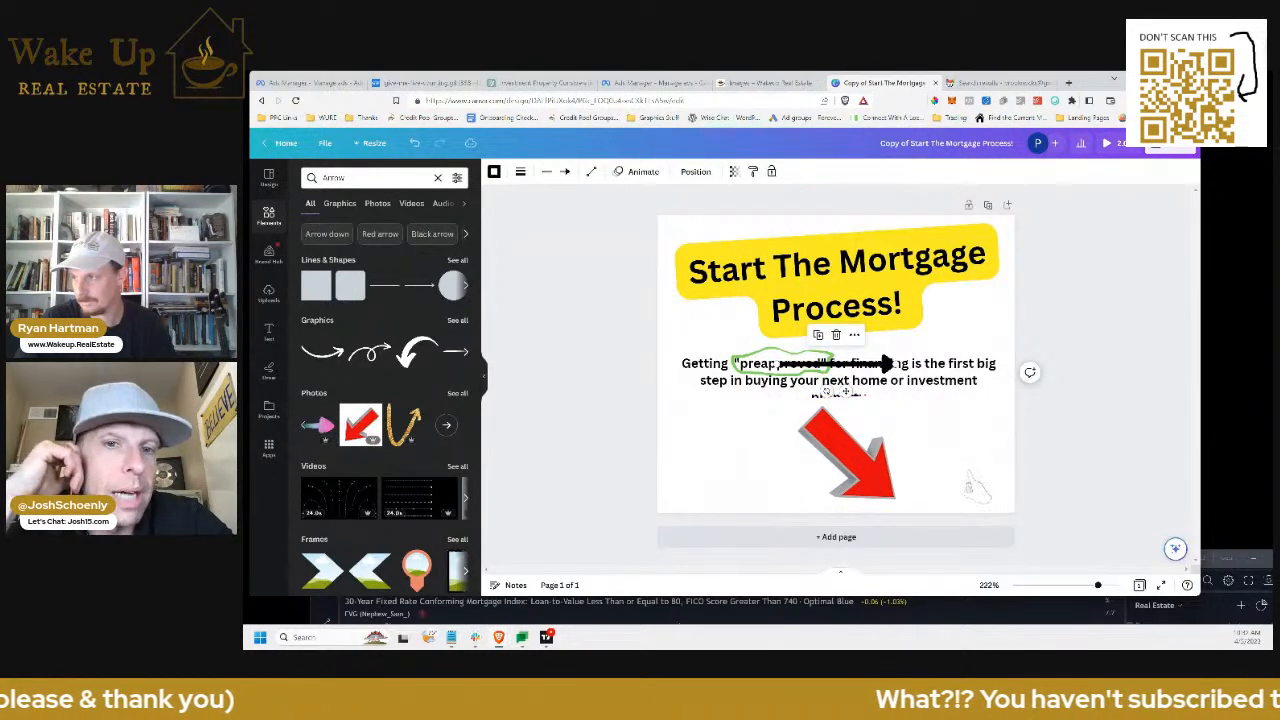
key(Delete)
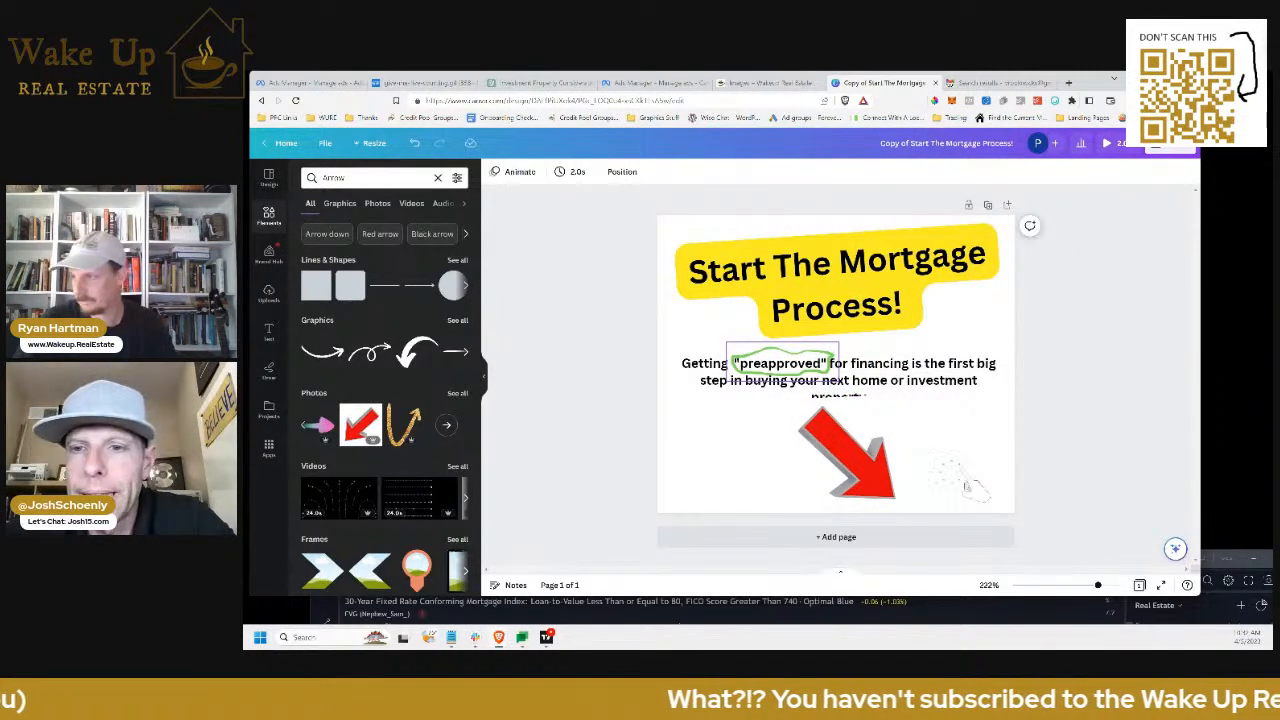
click(942, 436)
Shrink the red arrow further and position it just below the word "property" without covering the text
click(850, 455)
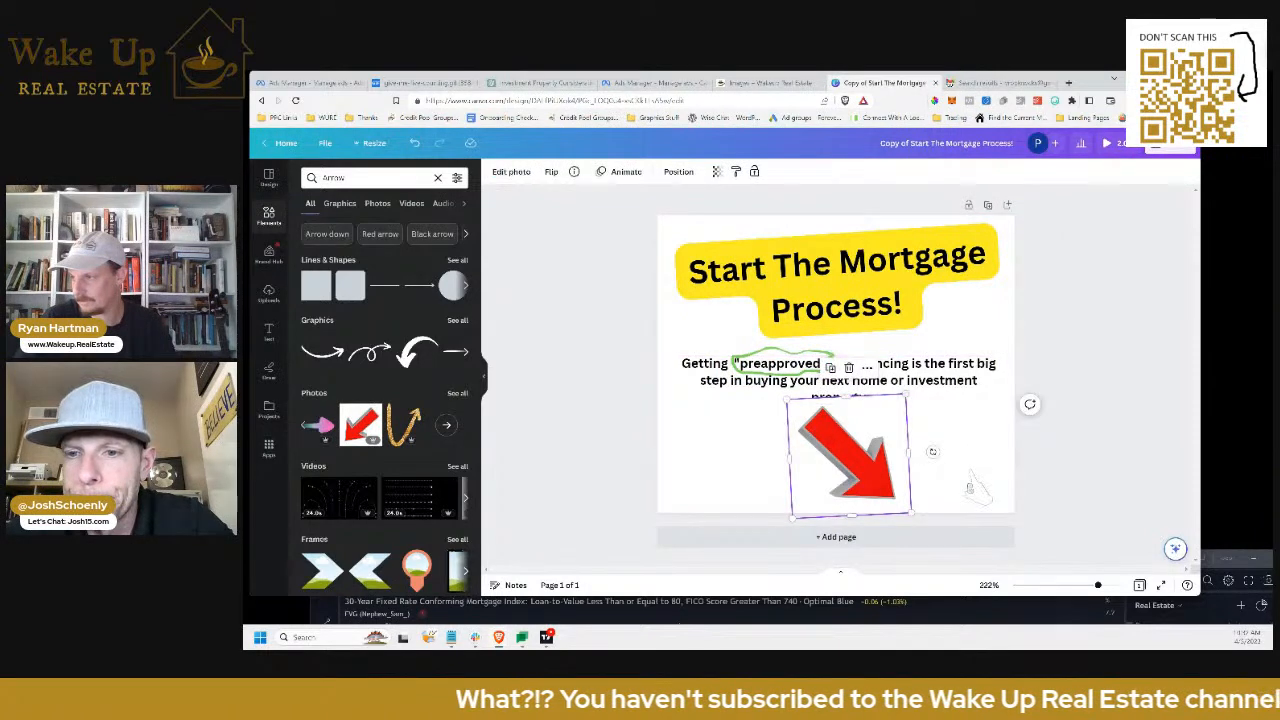
drag(906, 394, 869, 435)
drag(834, 478, 869, 451)
click(933, 446)
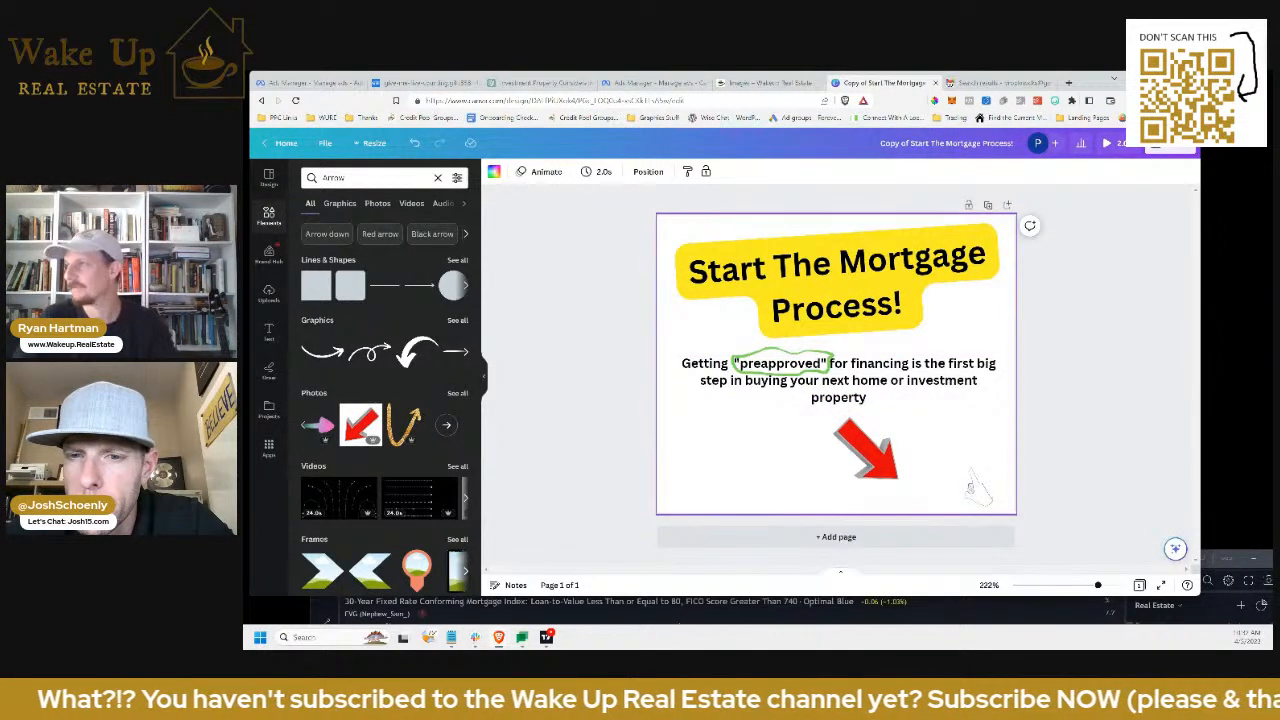
Download the design as an MP4 video
click(1170, 145)
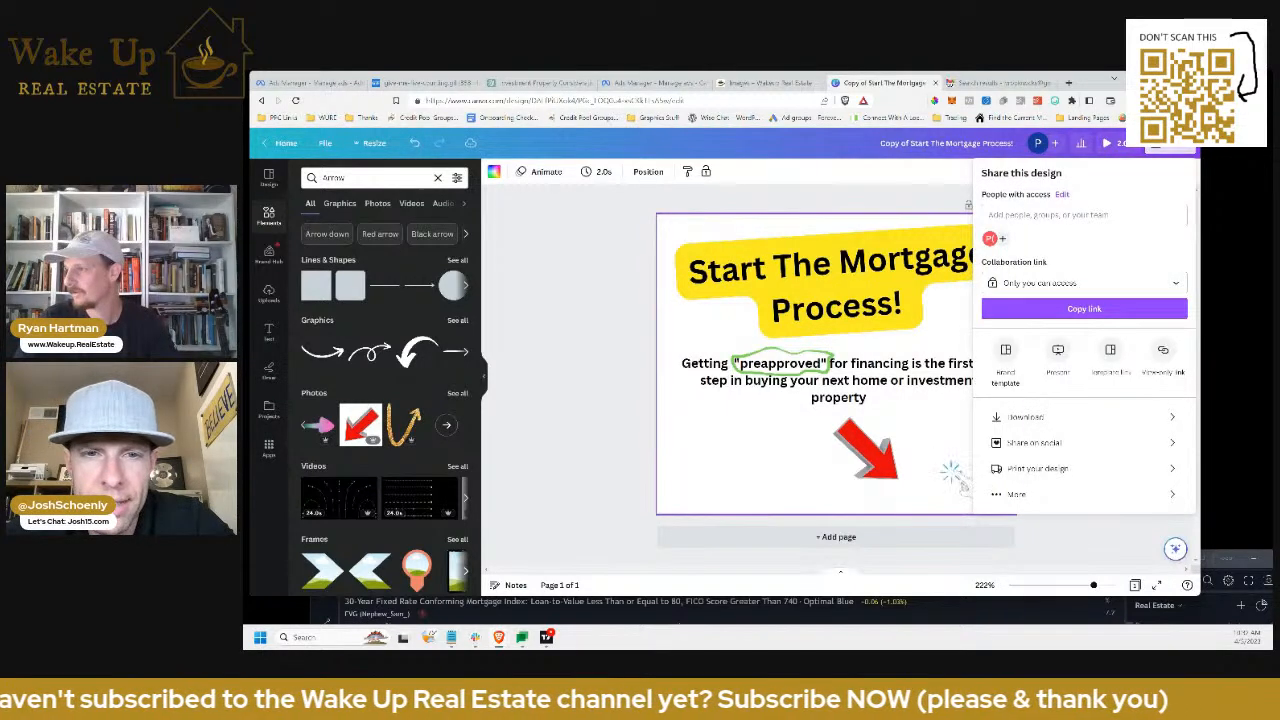
click(1050, 417)
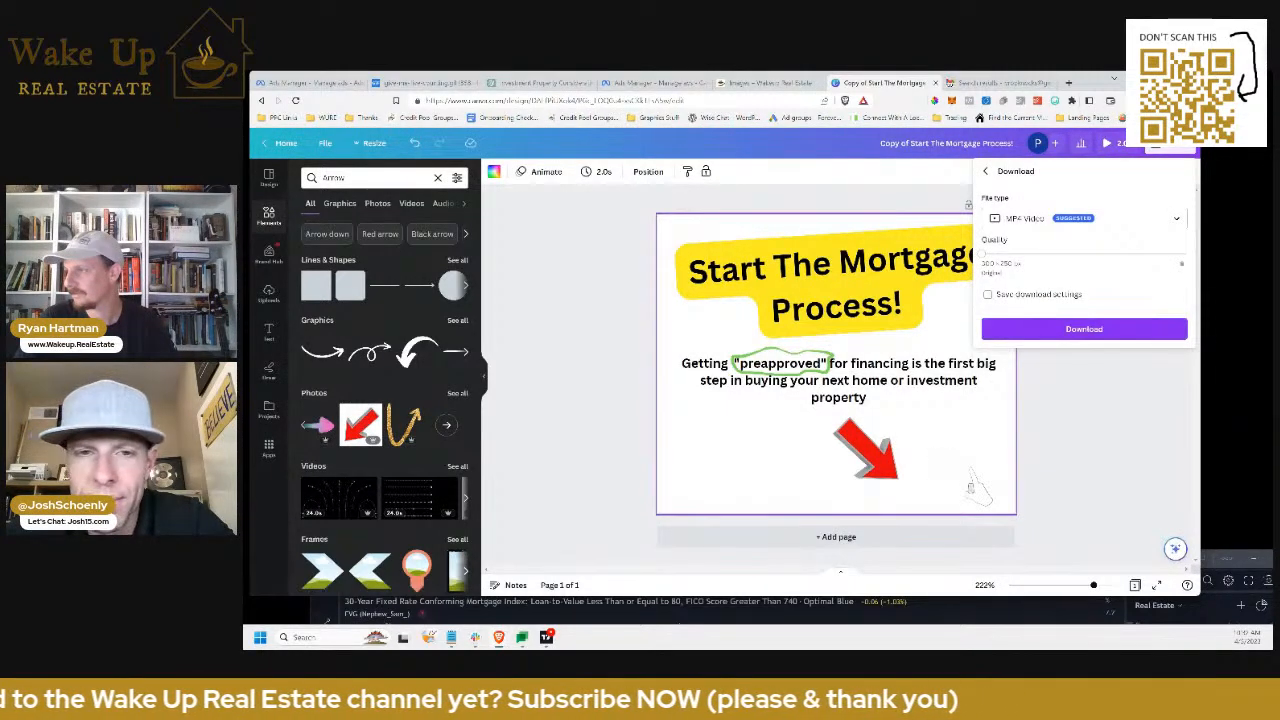
click(1084, 329)
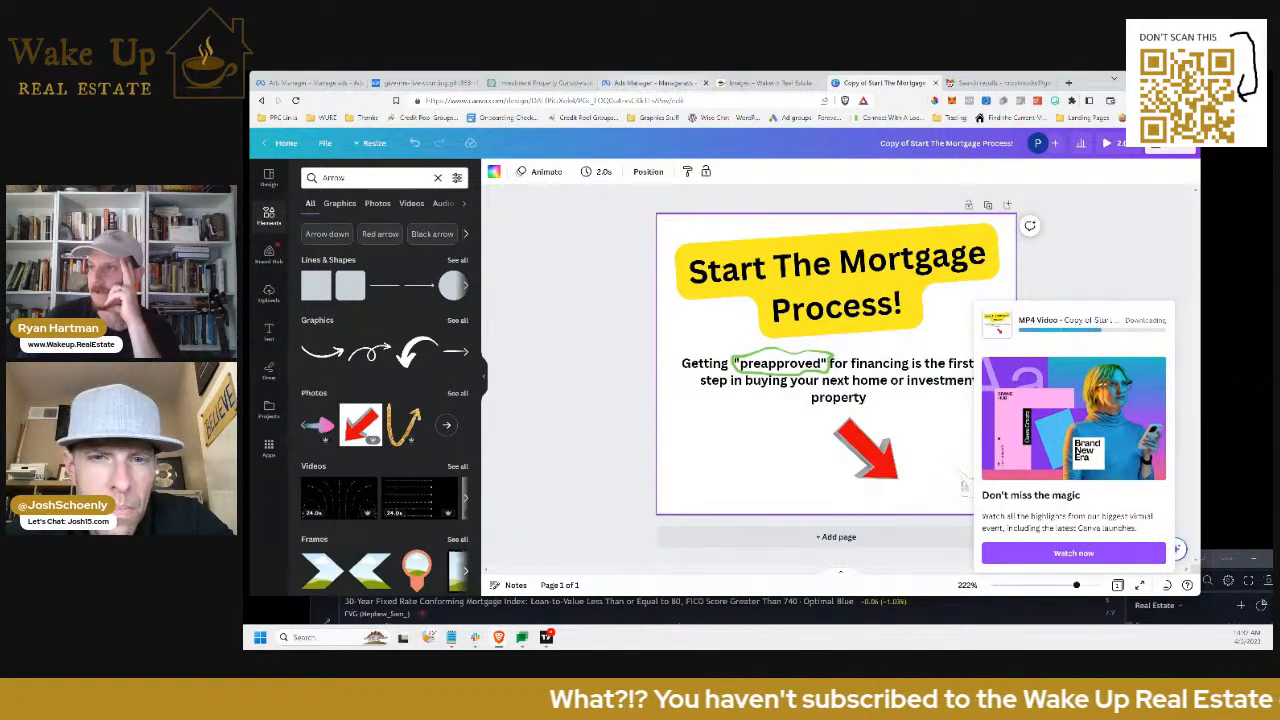
Return to the Start The Mortgage Process ad draft in Ads Manager and minimize the media player showing the downloaded video
click(655, 82)
click(310, 82)
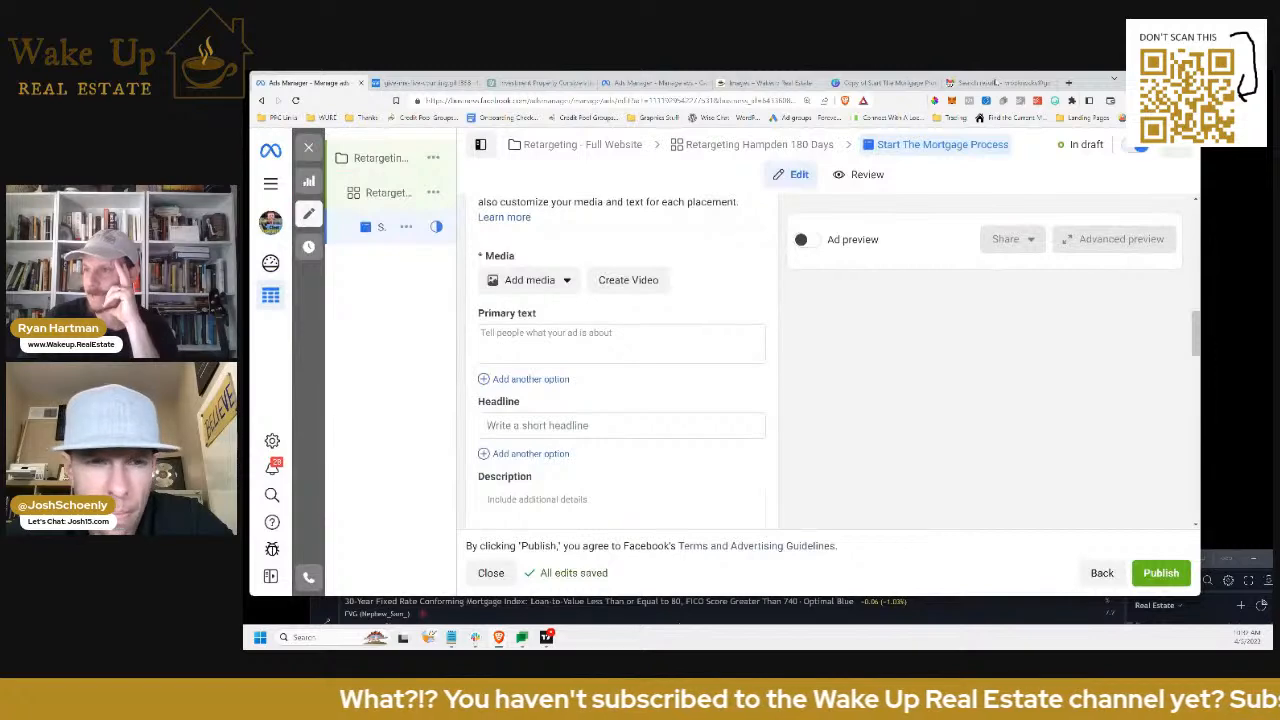
scroll(622, 345, up, 1)
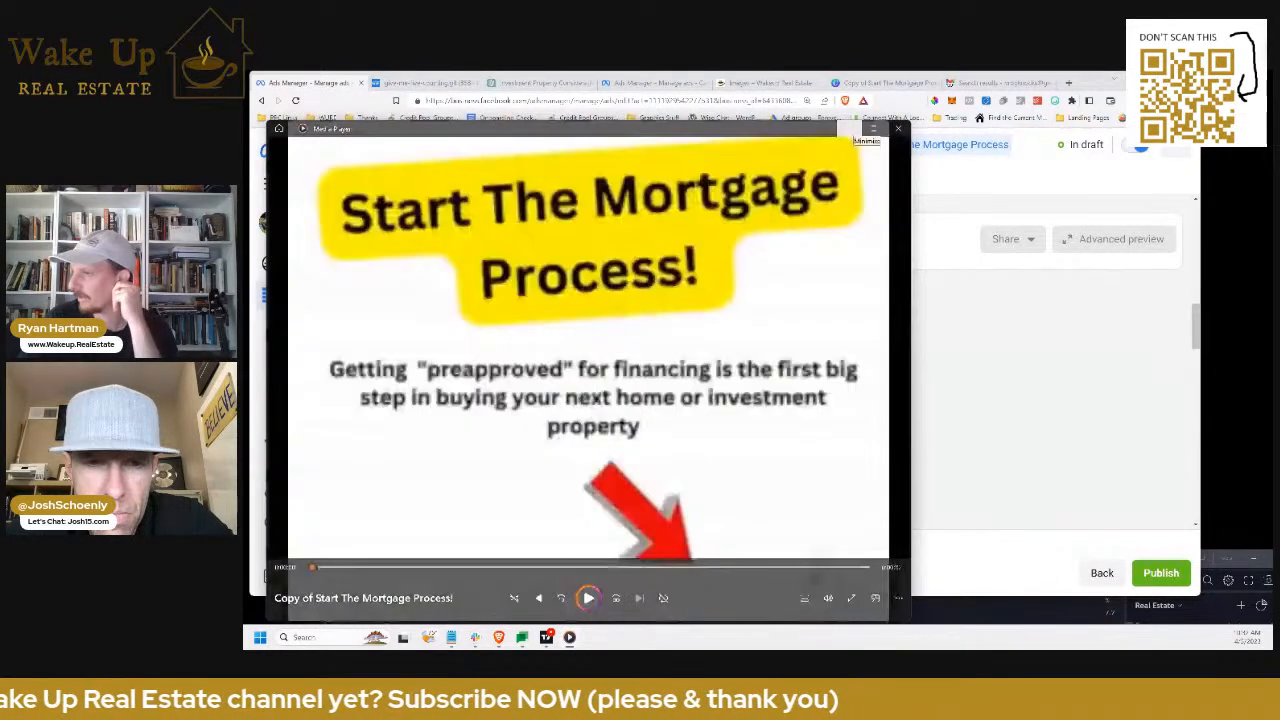
click(849, 129)
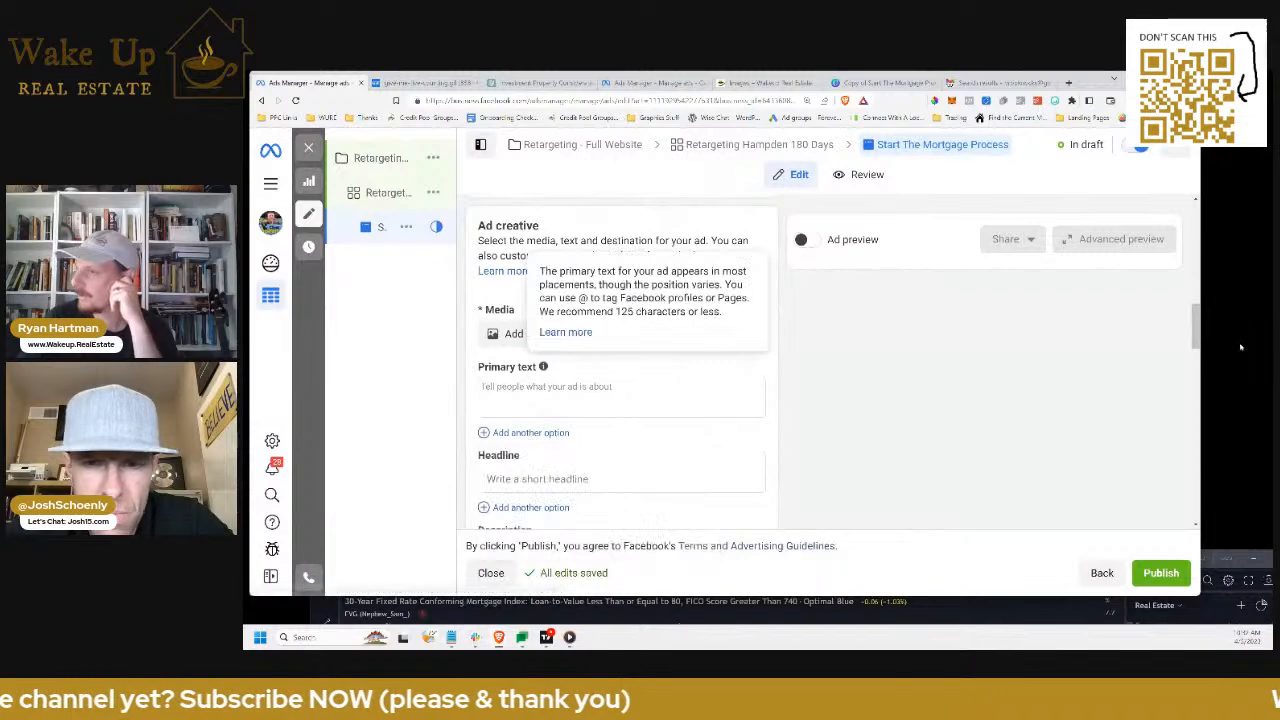
Upload the "Copy of Start The Mortgage Process" video from the Downloads folder as the ad's media
click(529, 334)
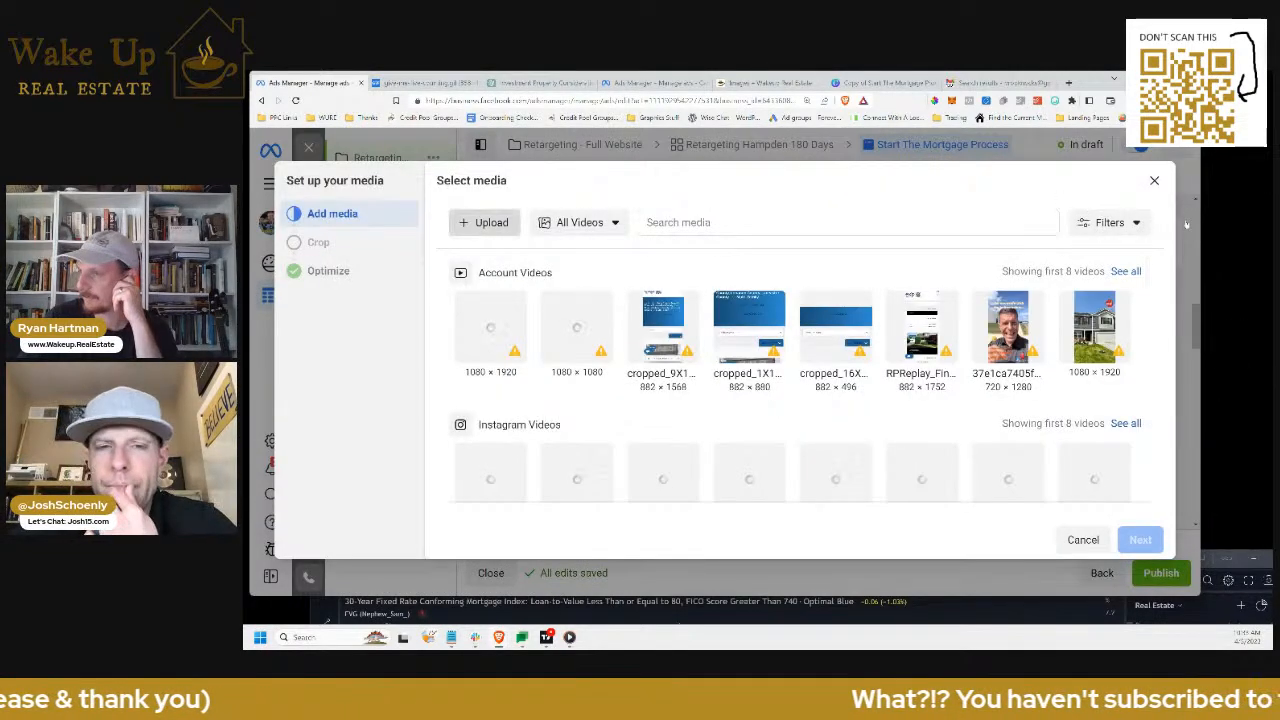
click(485, 223)
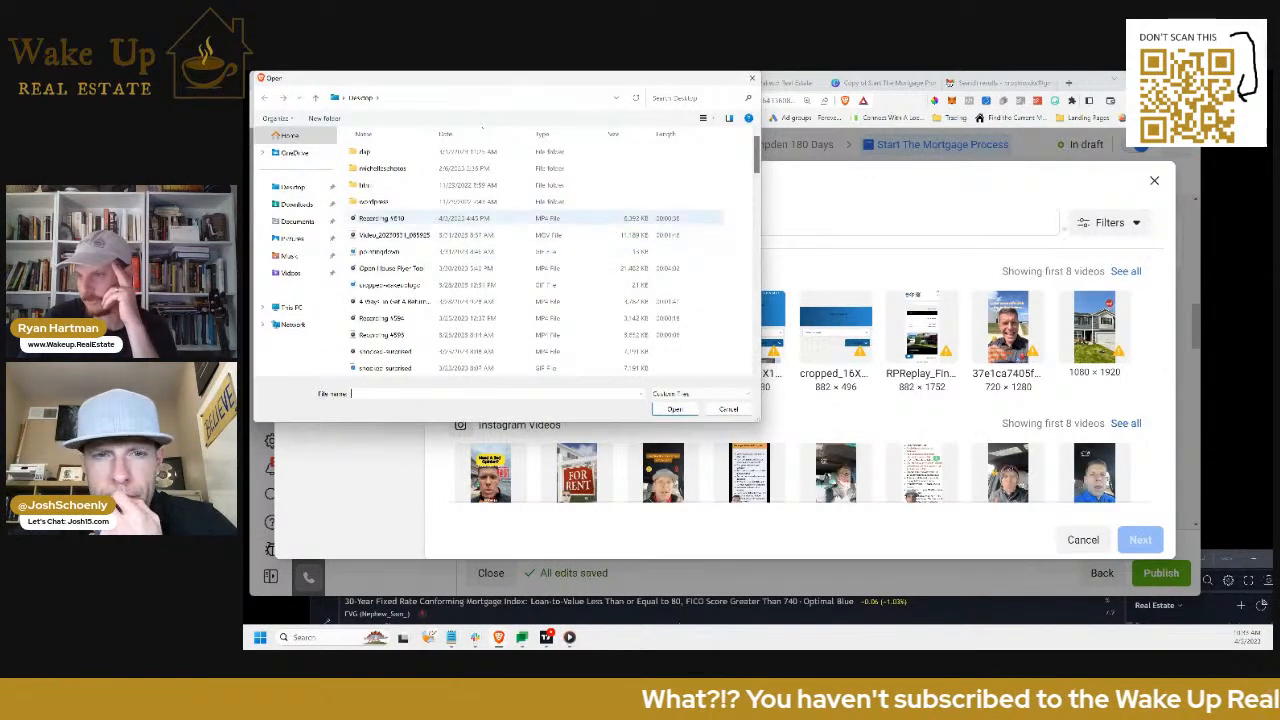
click(382, 217)
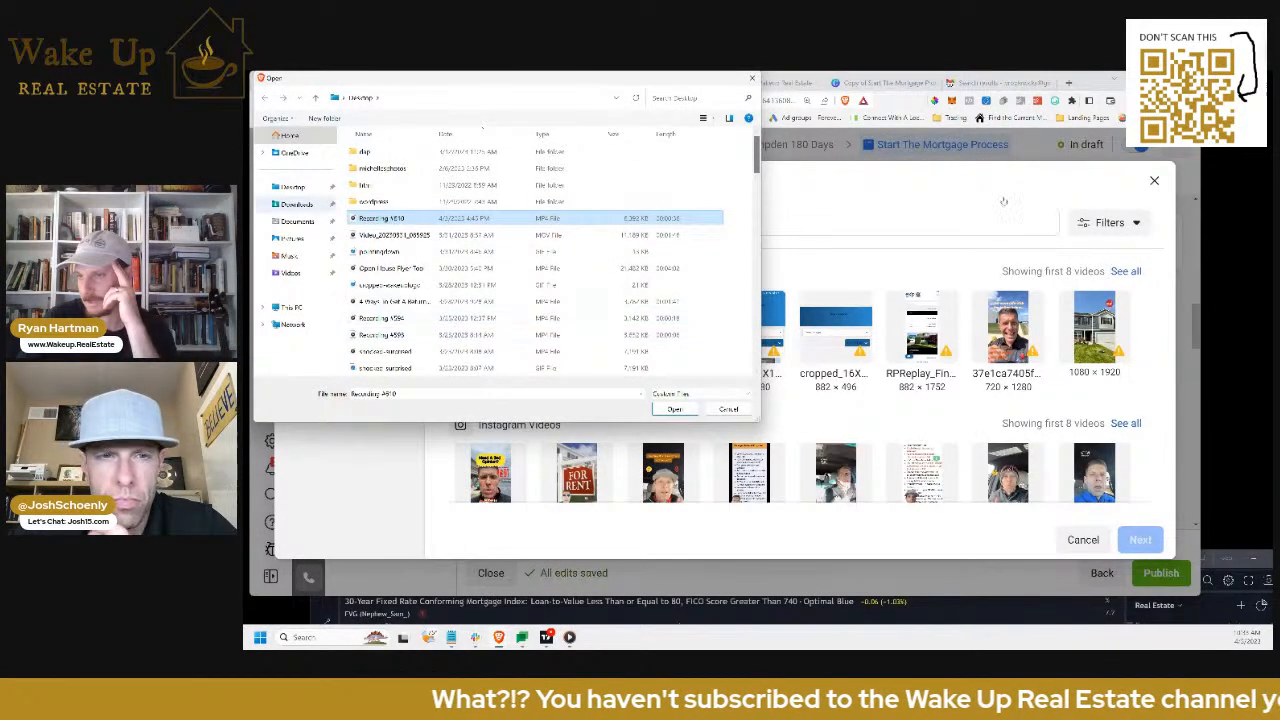
click(296, 204)
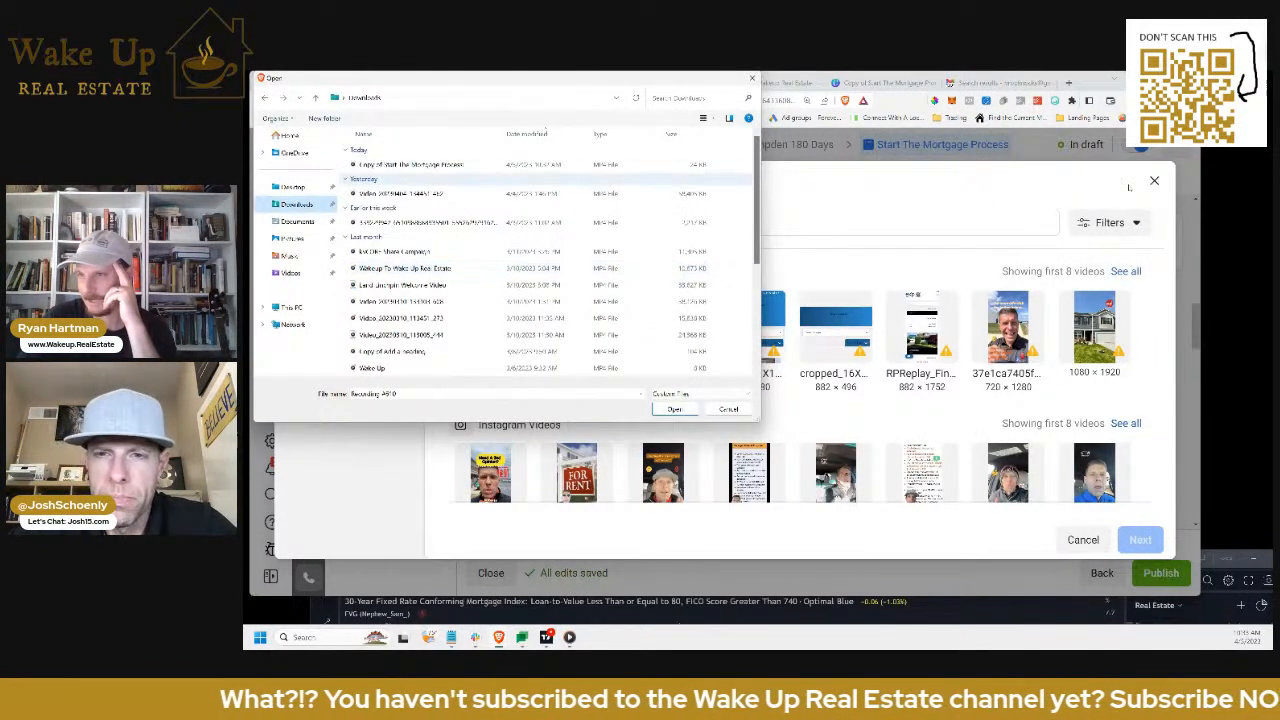
click(410, 164)
click(674, 409)
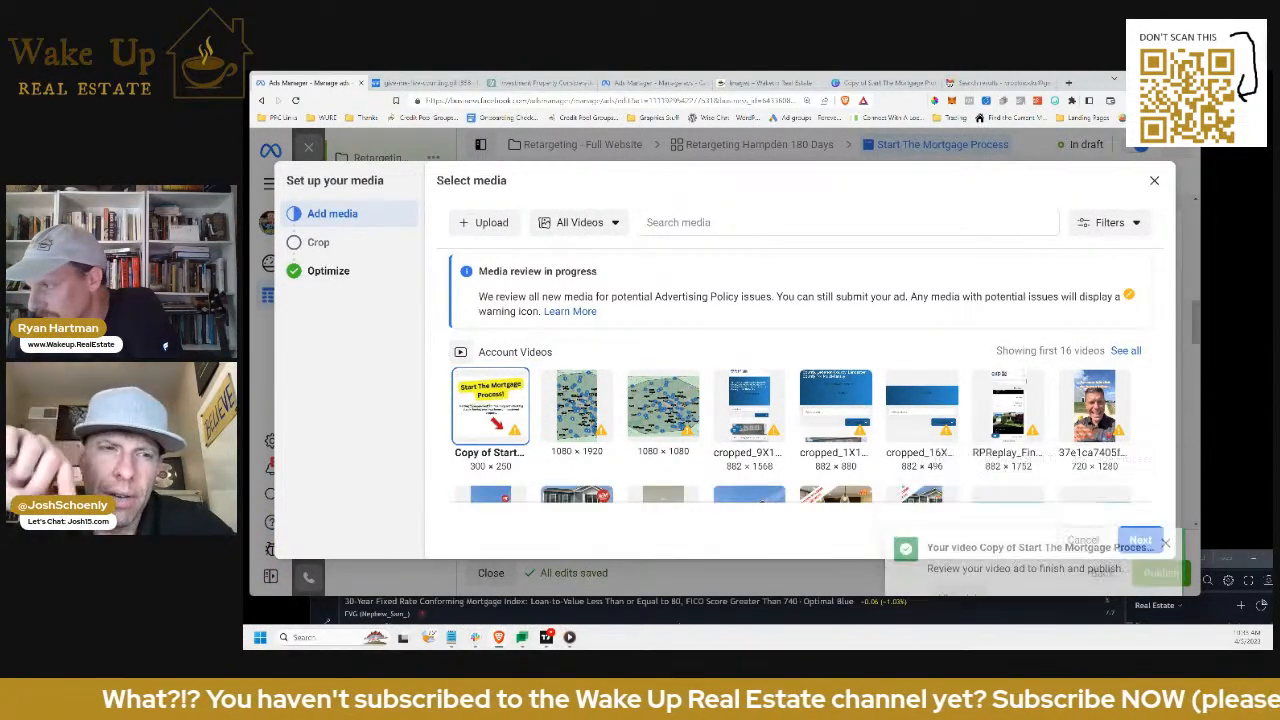
Finish the media setup for the uploaded video, keeping the original crops and standard enhancements on
click(1140, 540)
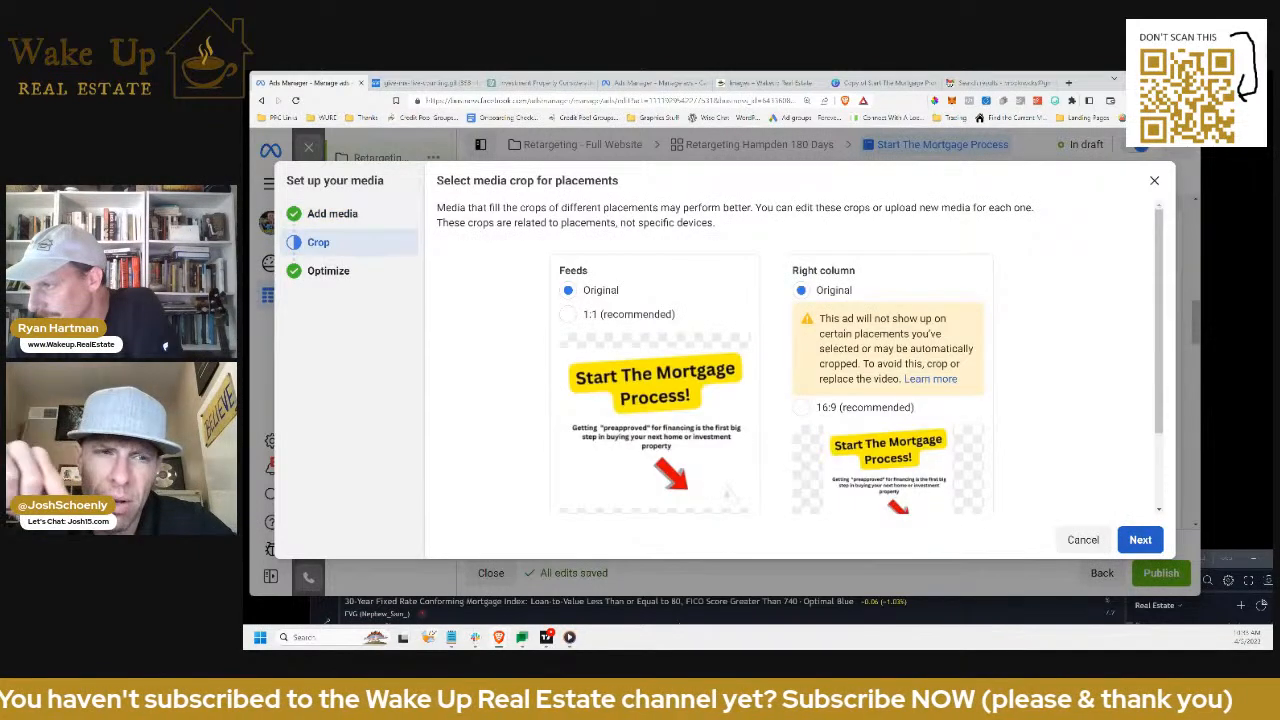
click(1140, 540)
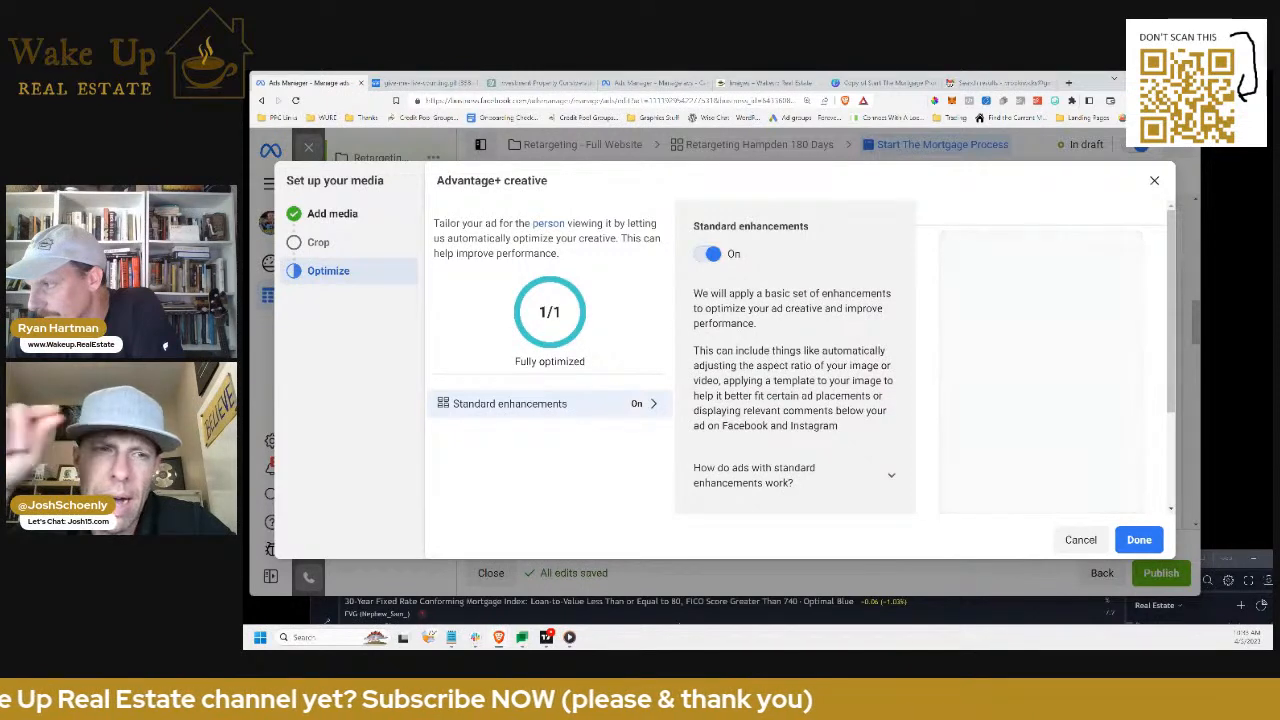
click(1139, 540)
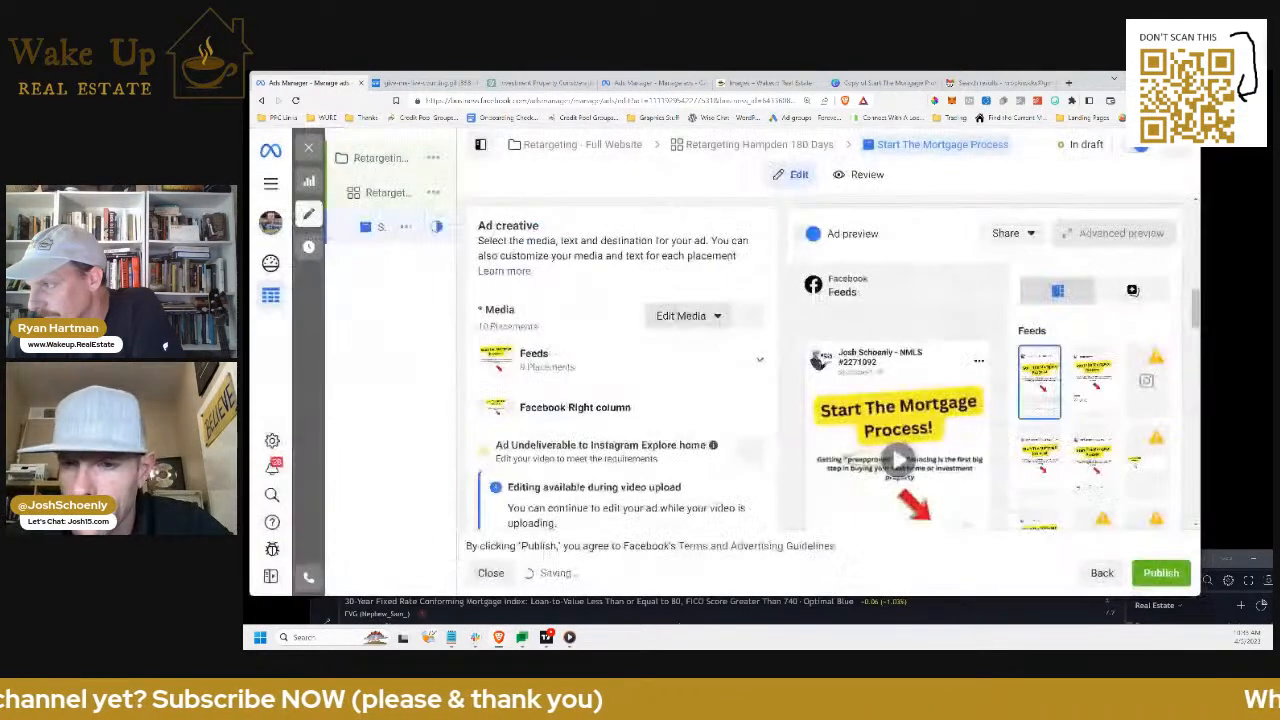
Begin the ad's primary text with "Getting A Mortgage Pre-Approval Letter is the"
scroll(622, 365, down, 5)
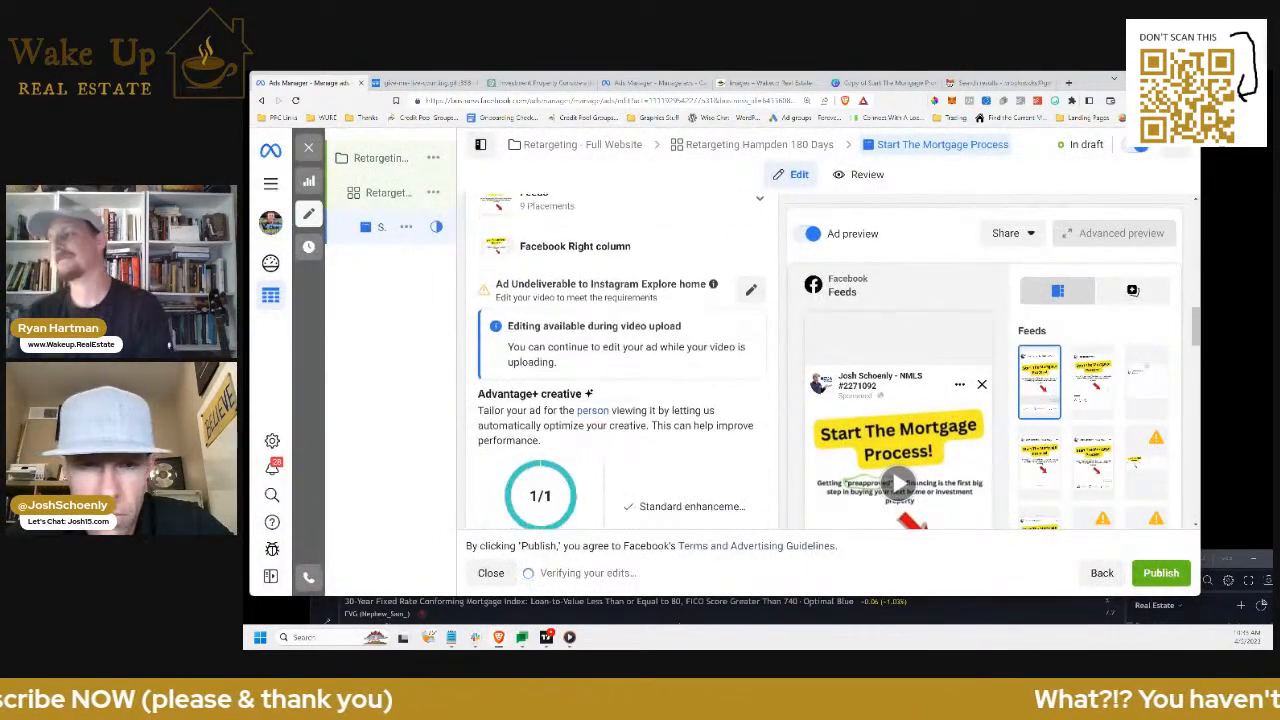
scroll(737, 350, down, 1)
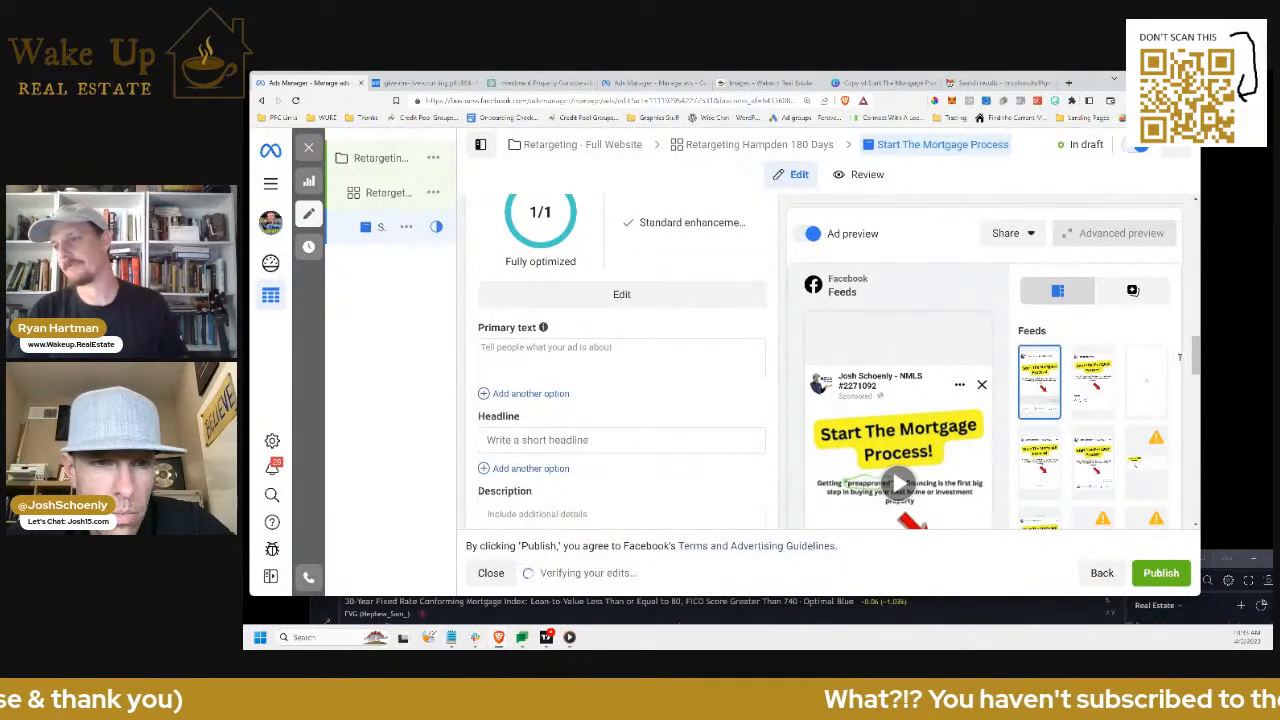
click(737, 350)
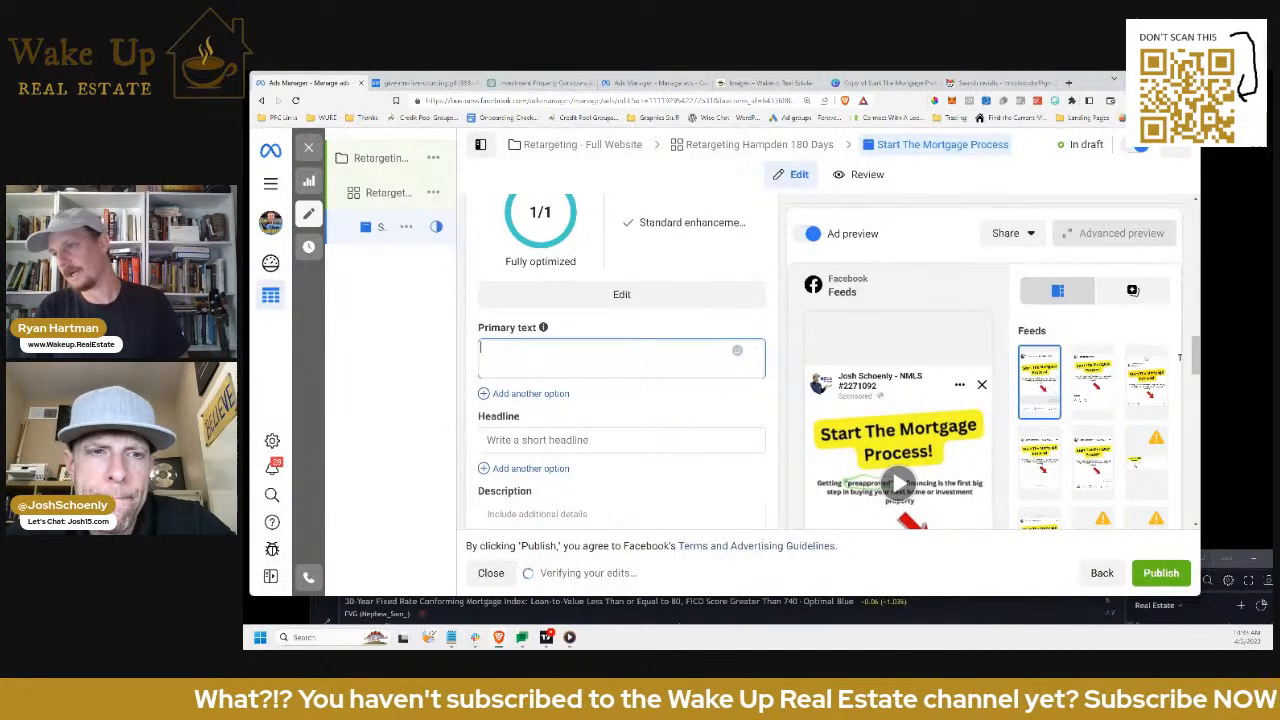
text(Getting Pre-Ap)
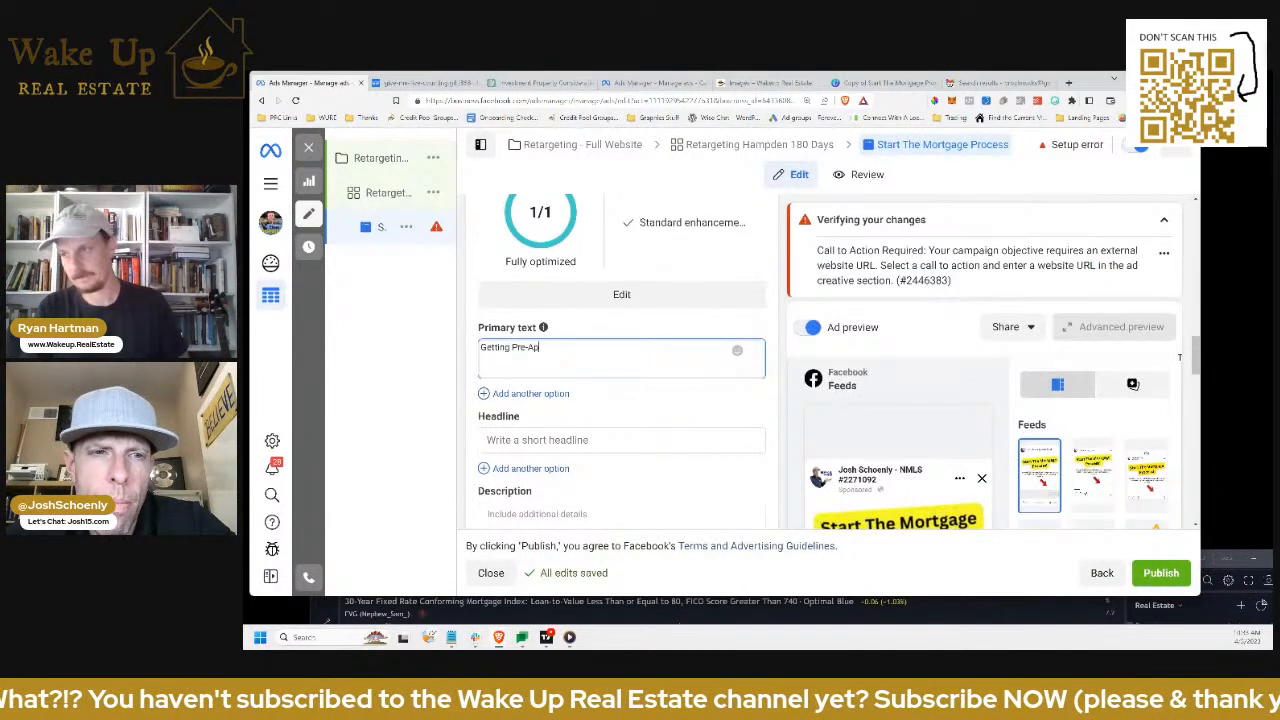
key(BackSpace)
key(BackSpace)
key(BackSpace)
key(BackSpace)
key(BackSpace)
key(BackSpace)
key(BackSpace)
key(BackSpace)
key(BackSpace)
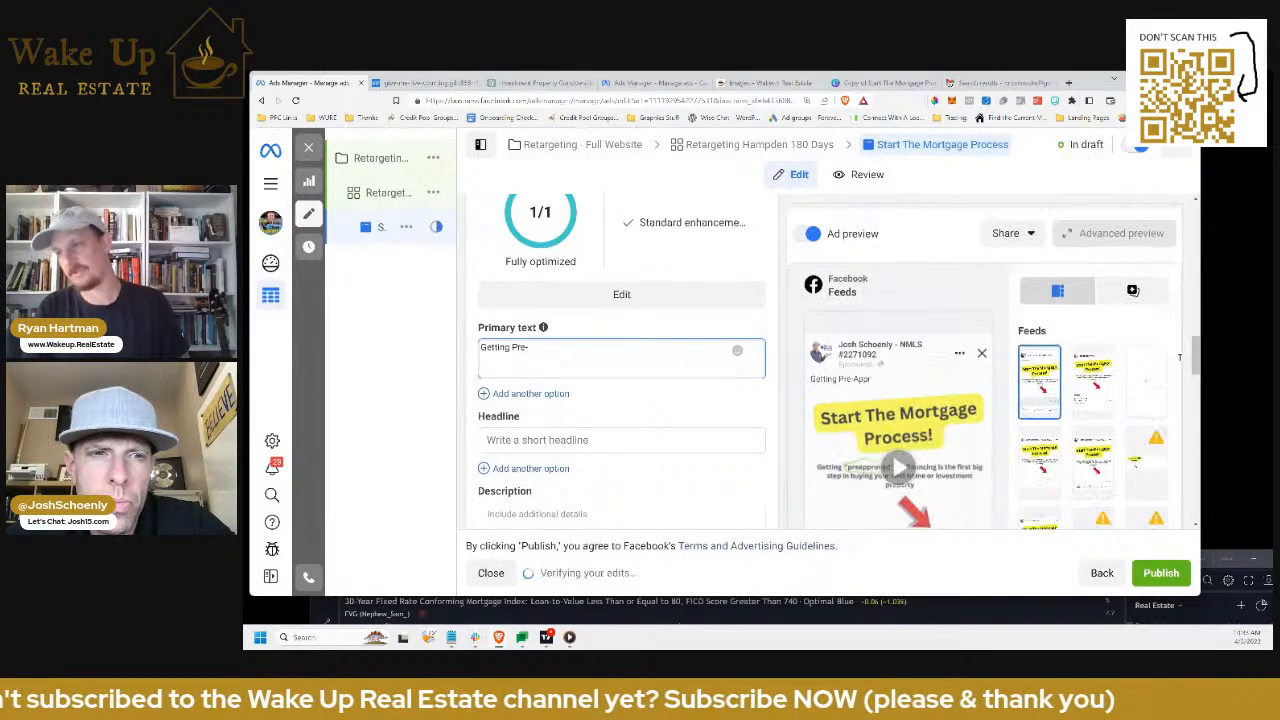
text(A Mortgage pre)
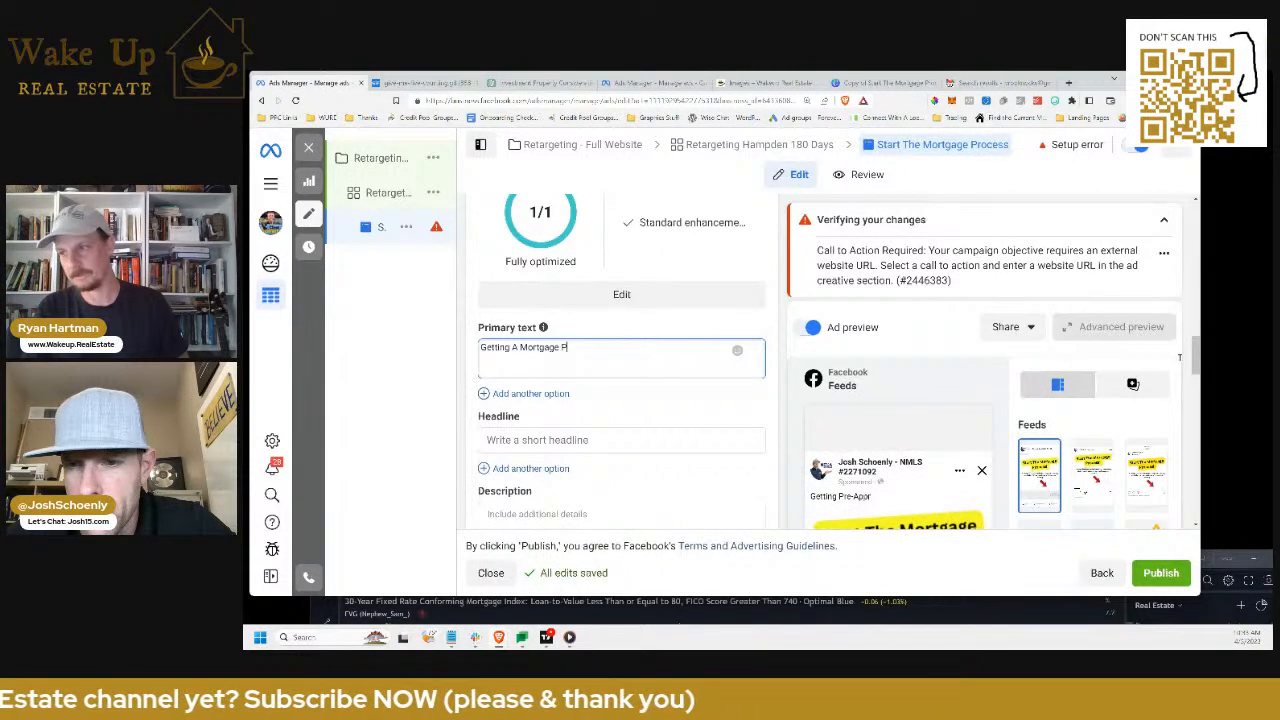
text(-Approval)
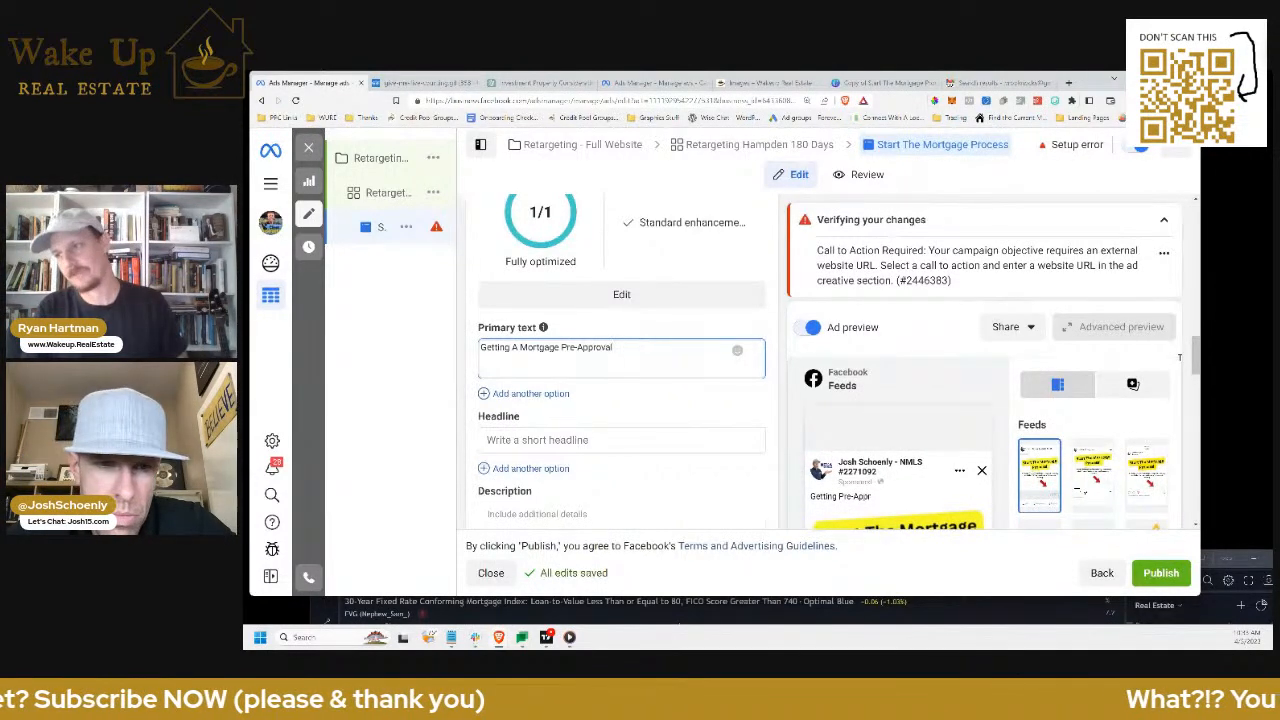
text( Letter)
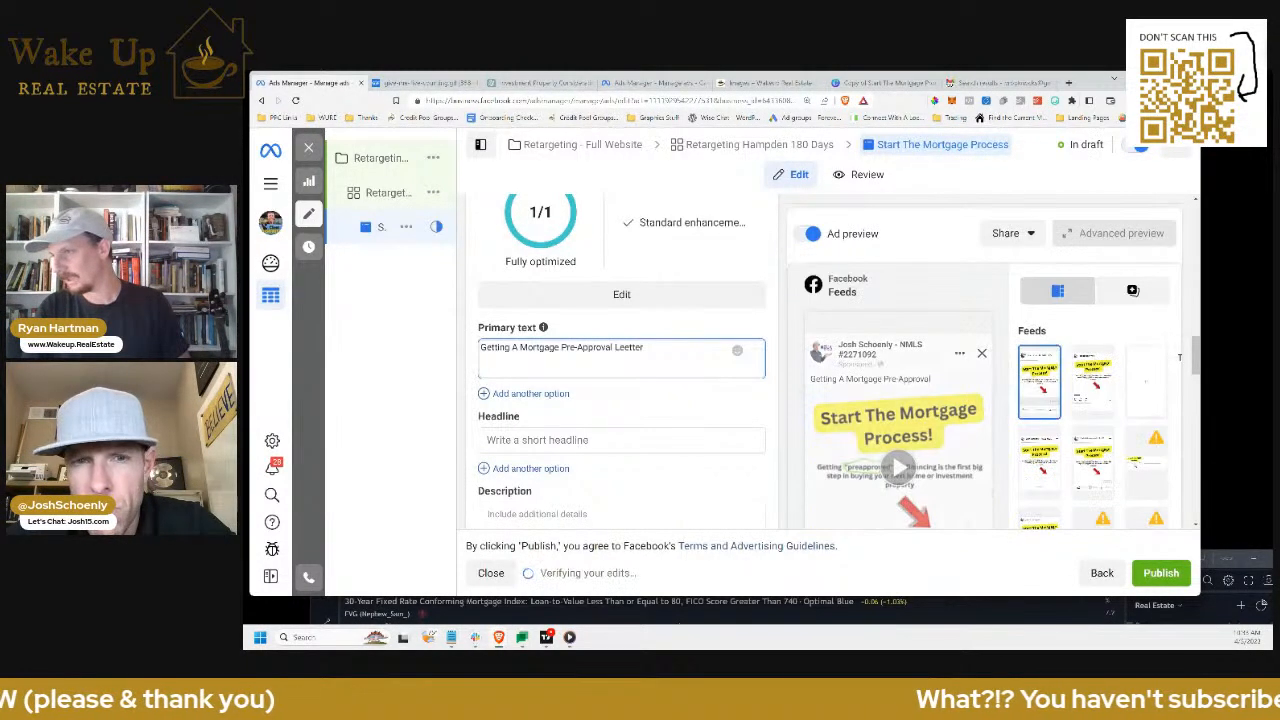
key(BackSpace)
key(BackSpace)
key(BackSpace)
text(ter is the)
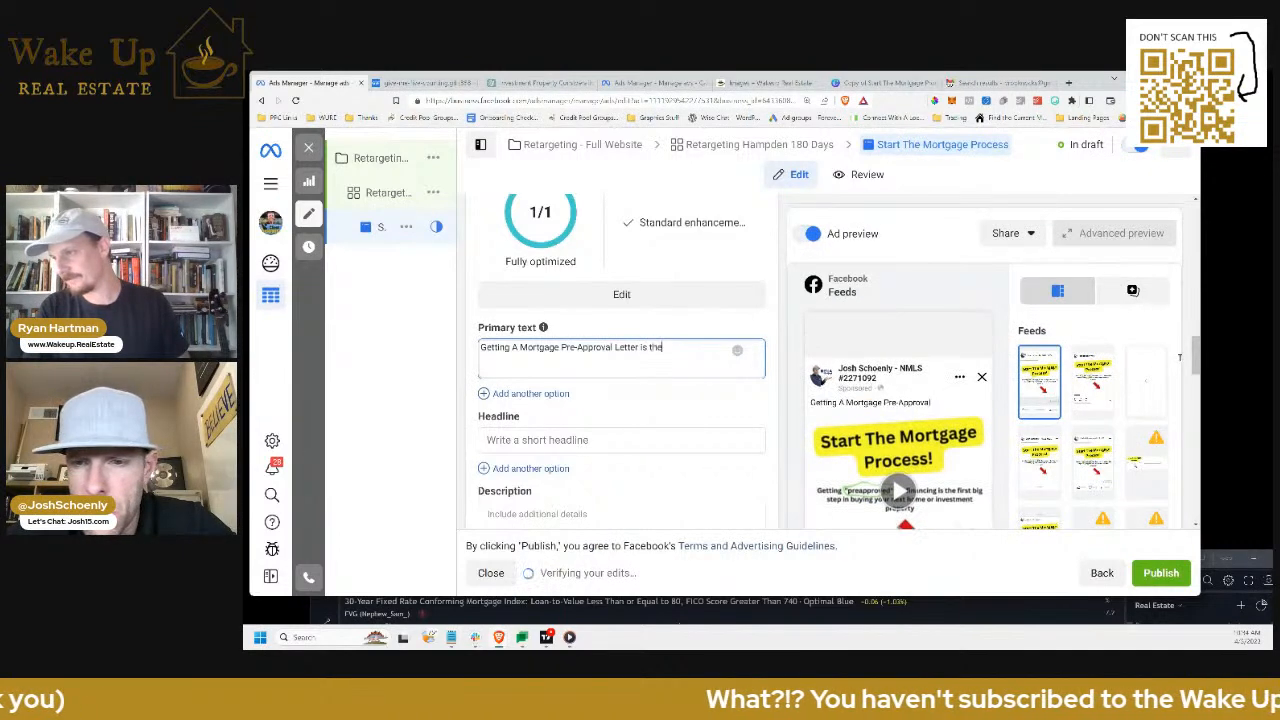
Complete the primary text's opening sentence with "First CRUCIAL Step Toward Buying Your Next Investment Property..."
text( First)
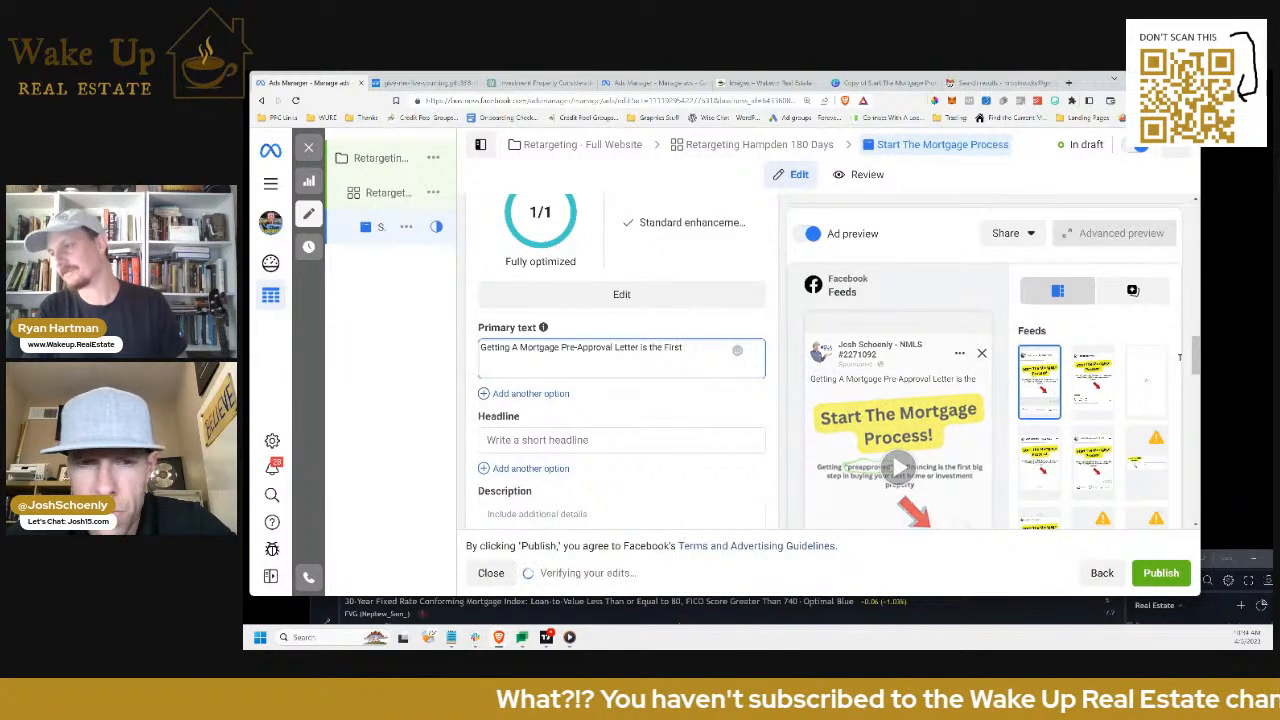
text( C)
text(UCIAL Ste)
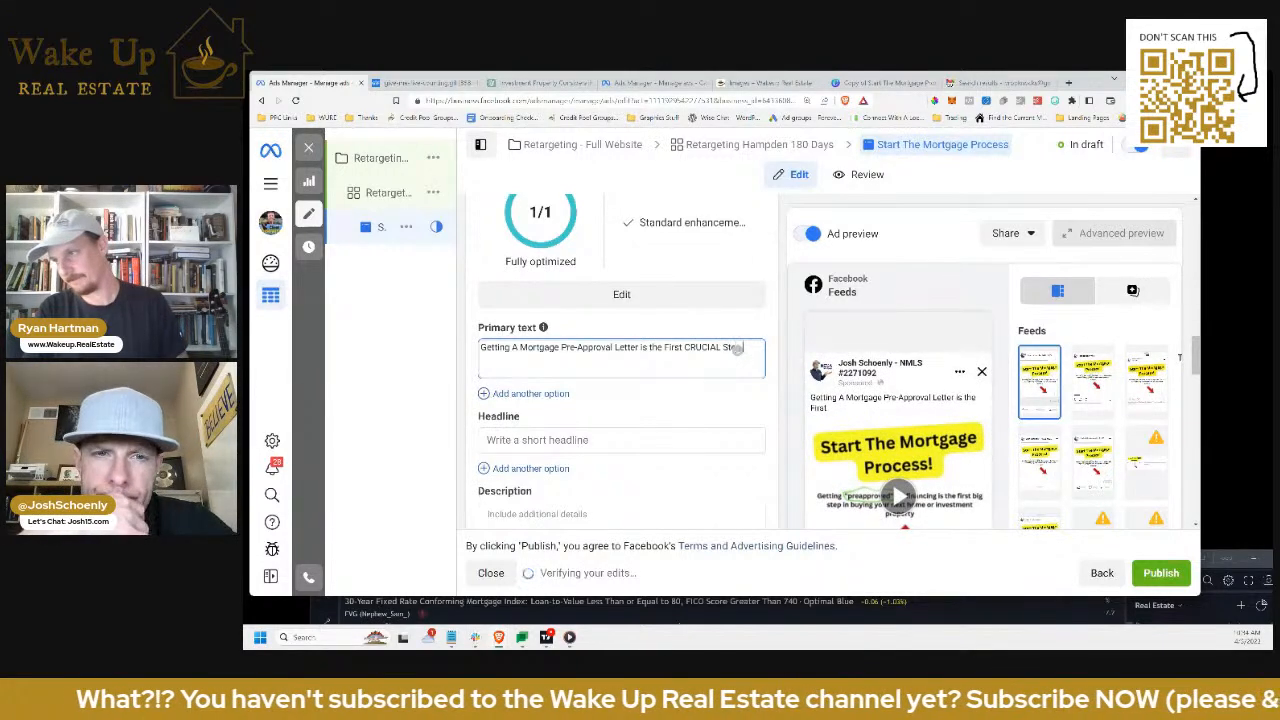
text(p Toward buyin)
key(BackSpace)
key(BackSpace)
key(BackSpace)
key(BackSpace)
key(BackSpace)
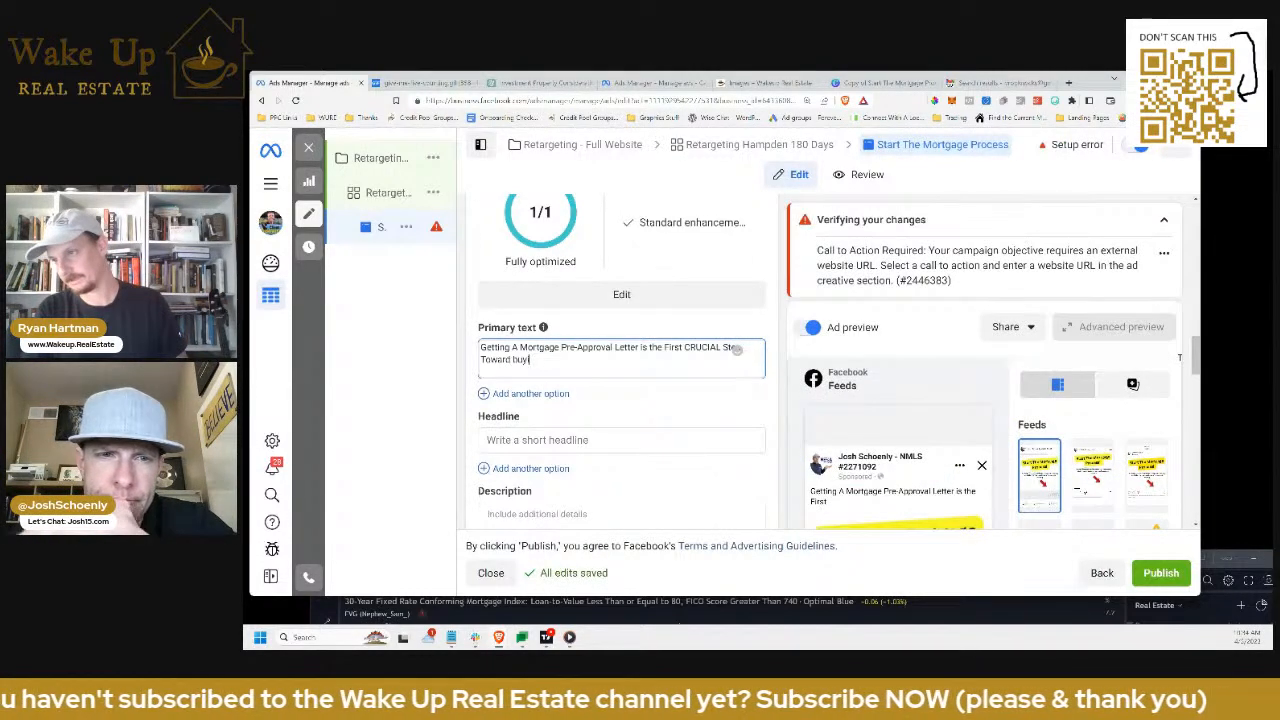
text(Buyin gY)
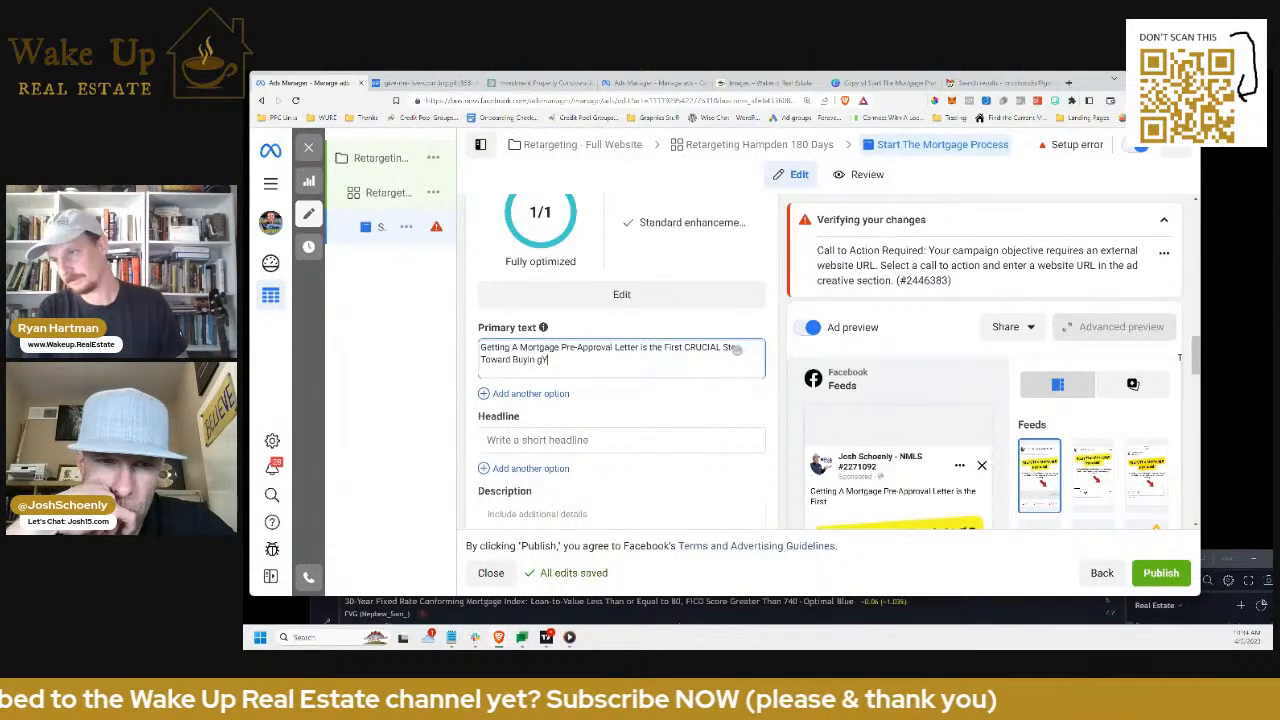
key(BackSpace)
key(BackSpace)
key(BackSpace)
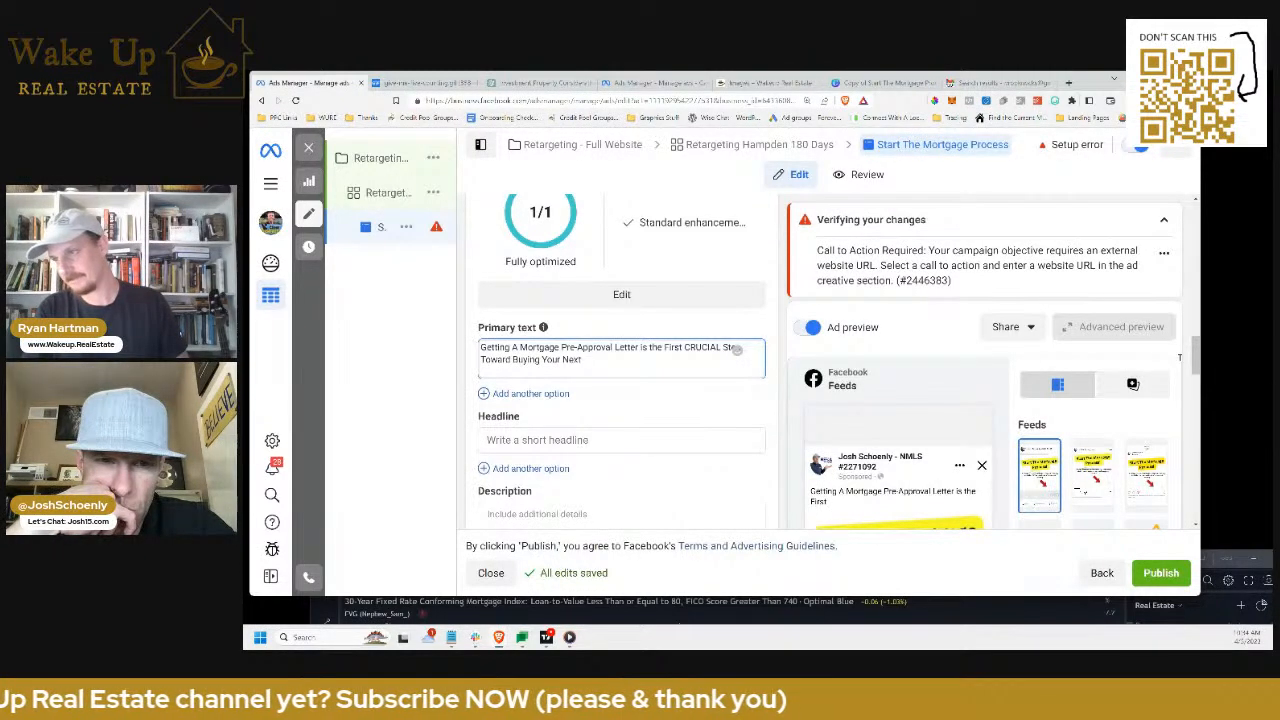
text(g Your Next Investment Property)
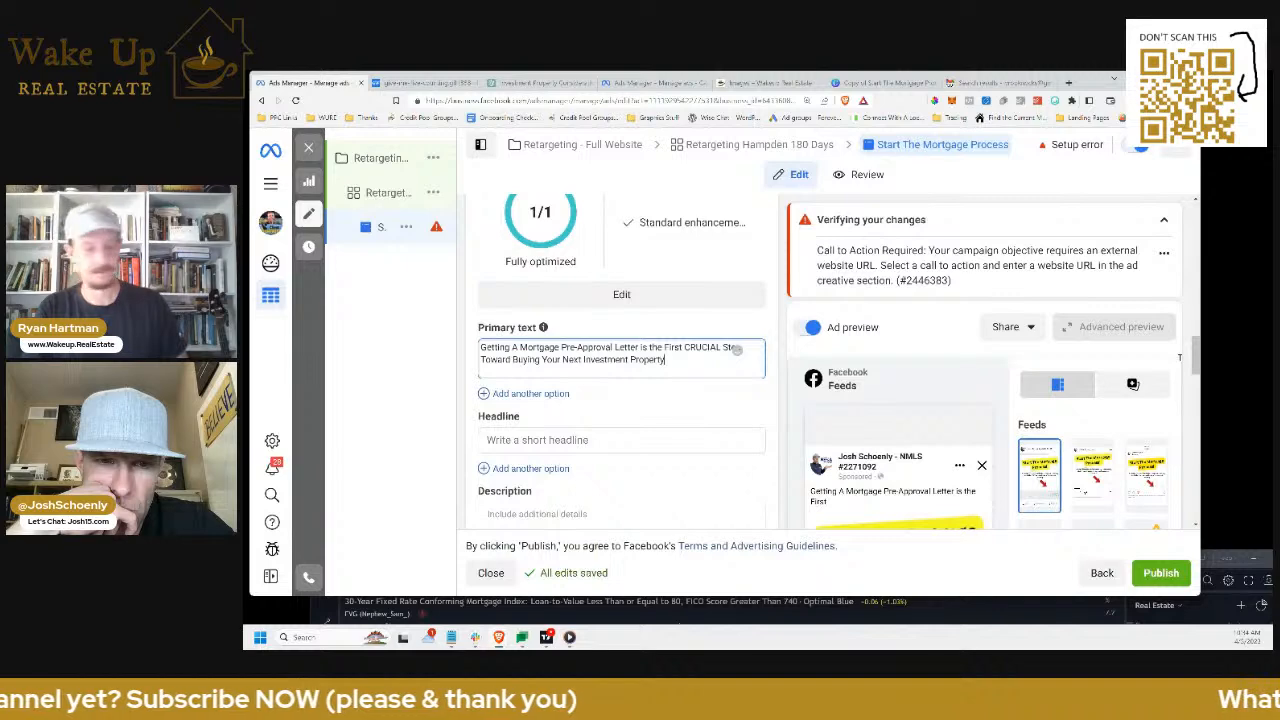
text(..)
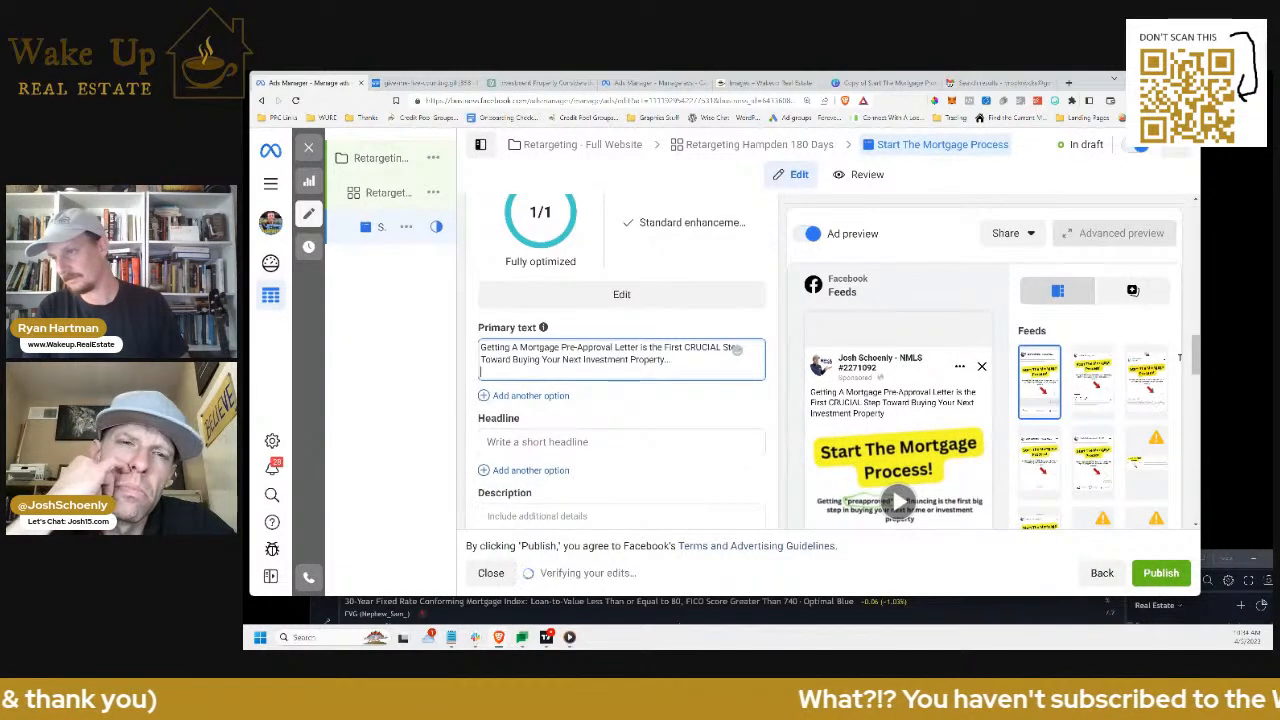
Add a separate closing line to the primary text reading "Click below to "Start The Mortgage Process" Today?"
key(Return)
key(Return)
text(click below to)
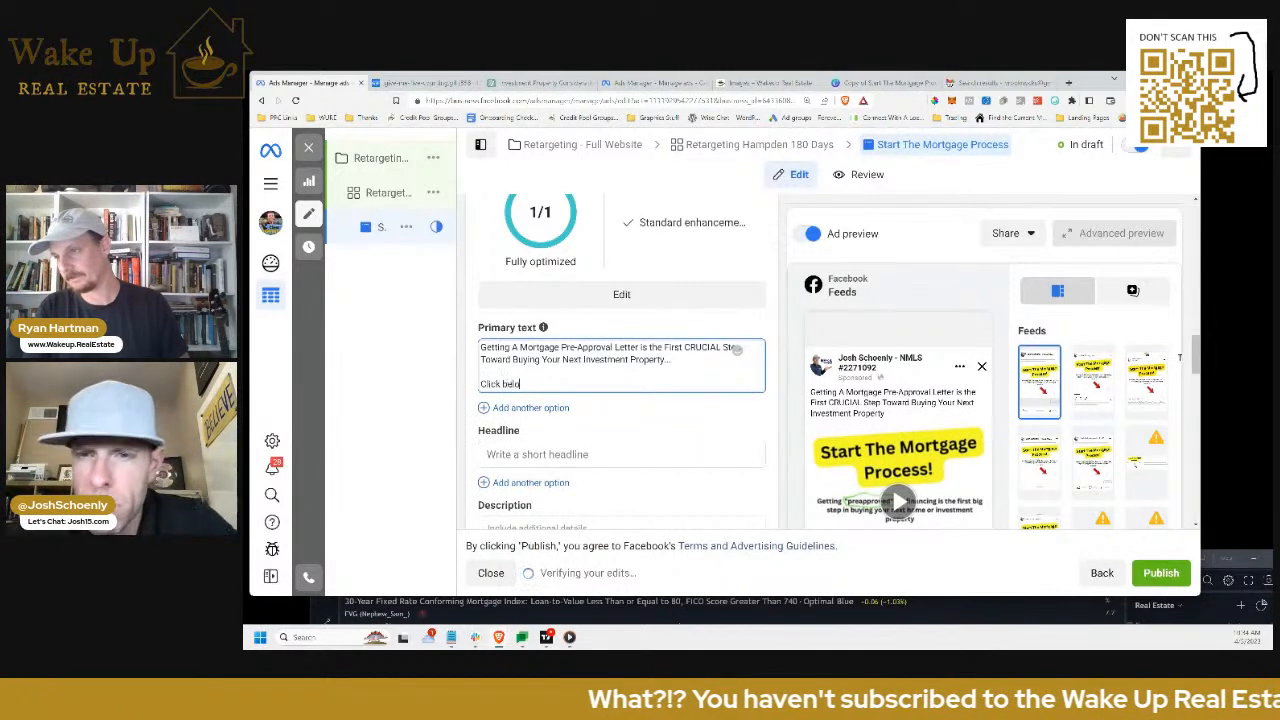
text( 'Start The M)
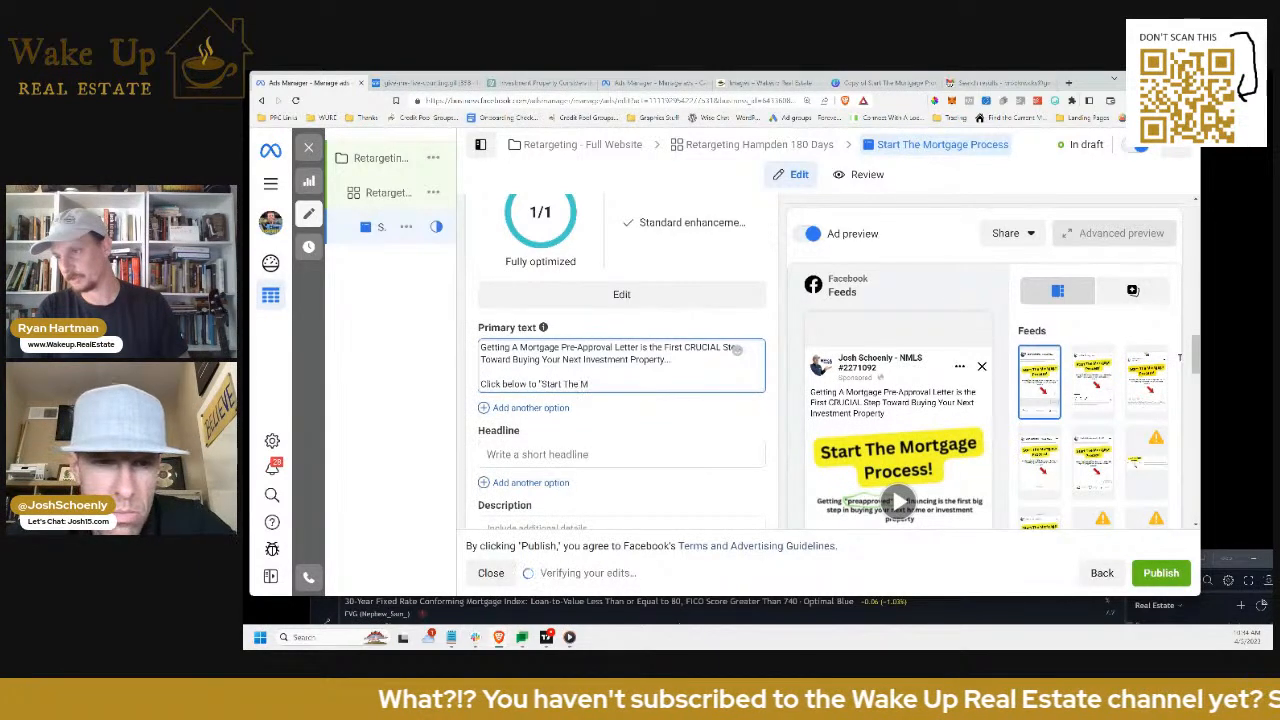
text(ortgage Proces)
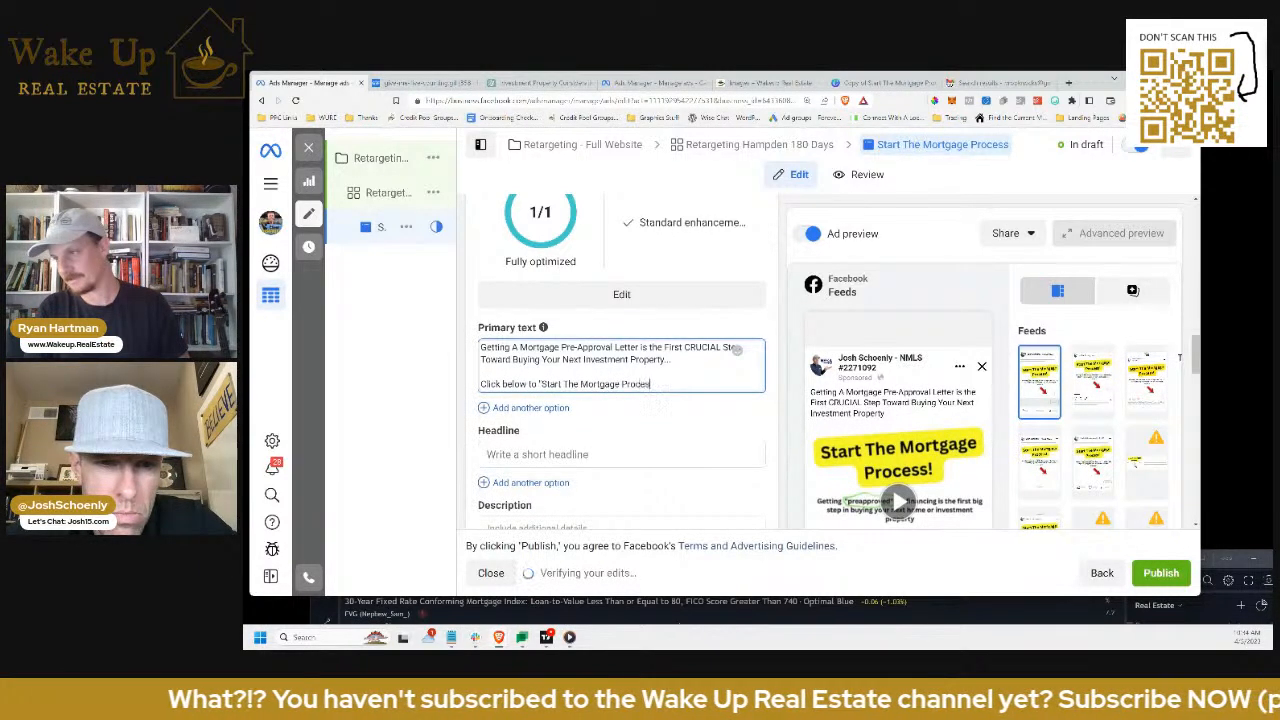
text(s' tod)
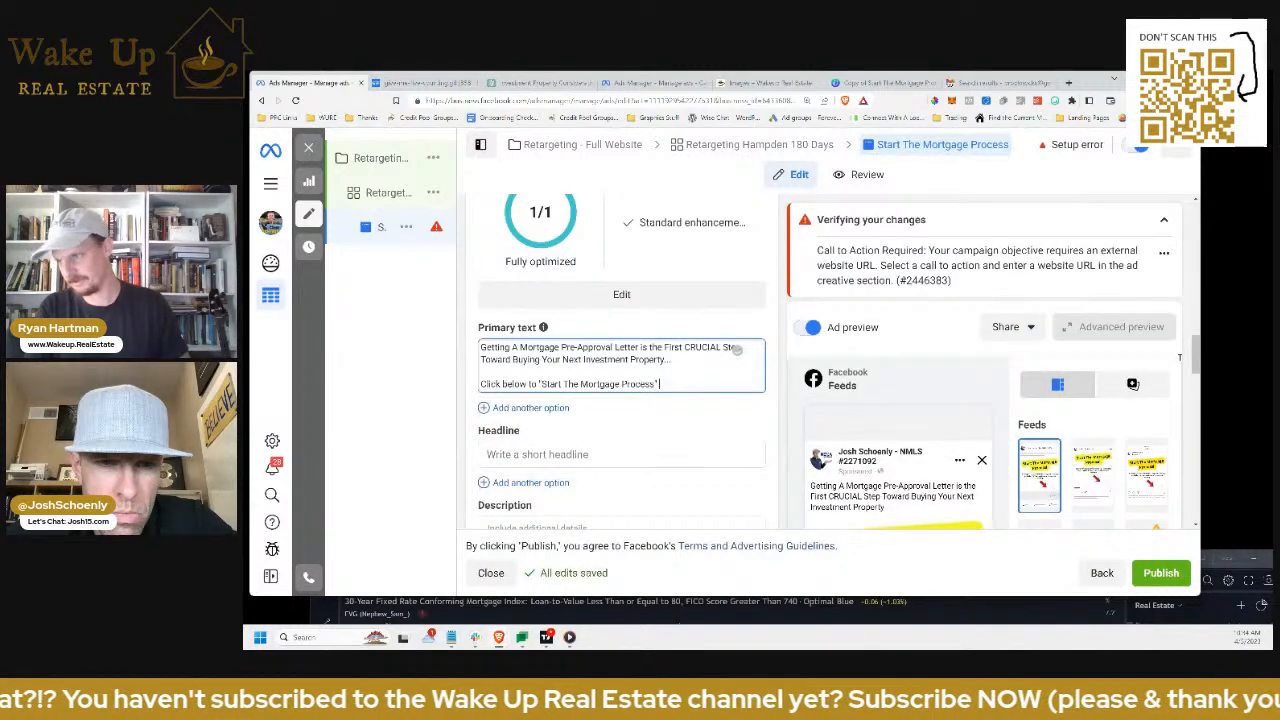
text( Today?)
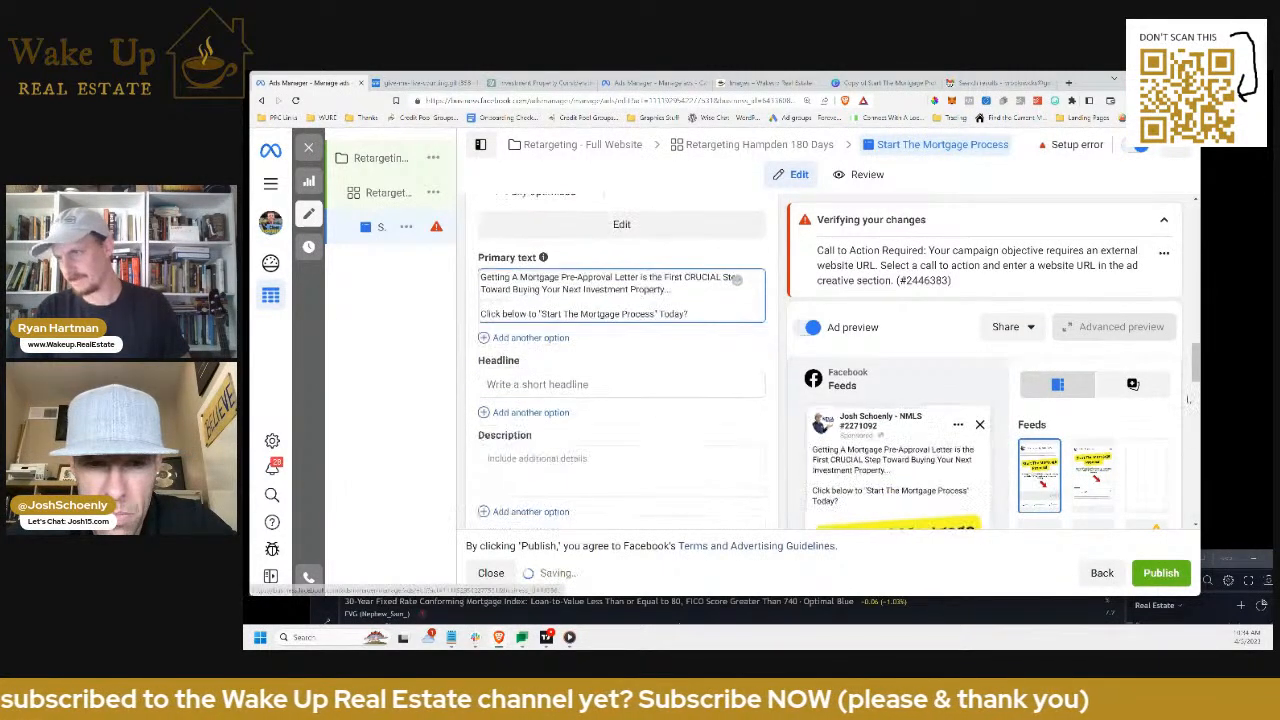
Set the ad's headline to "Start The Mortgage Process"
click(621, 347)
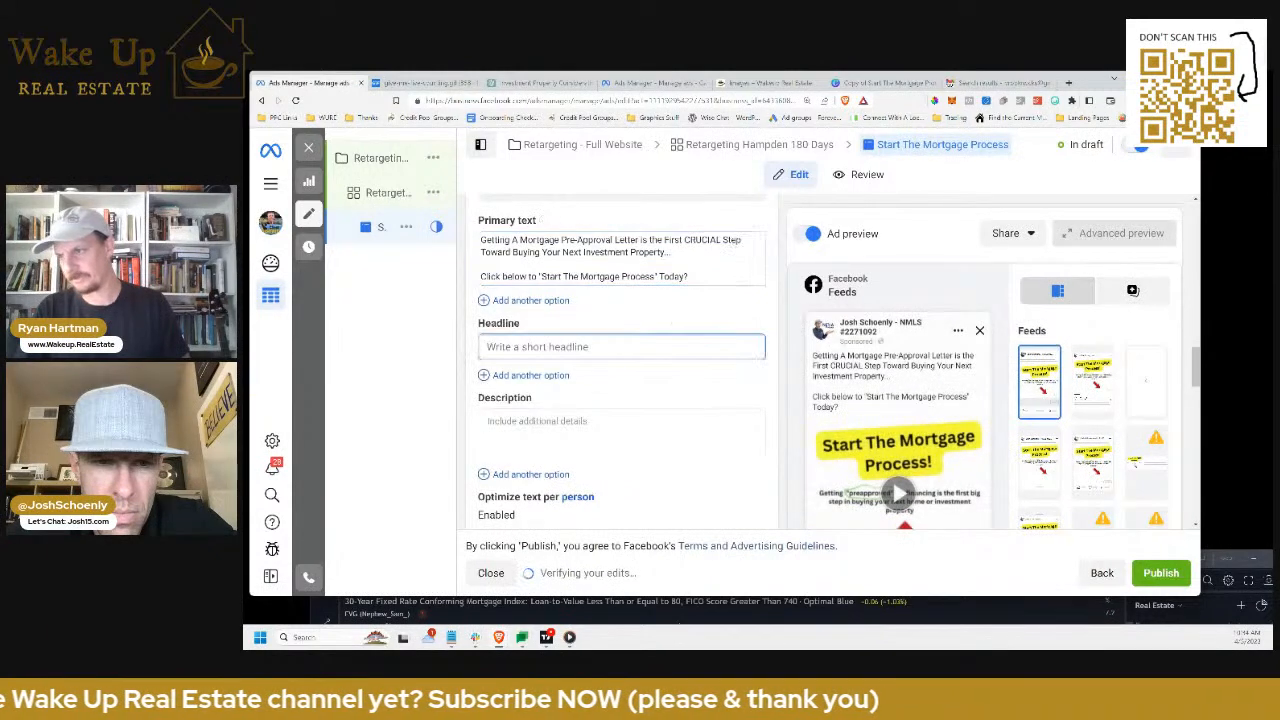
text(Start the)
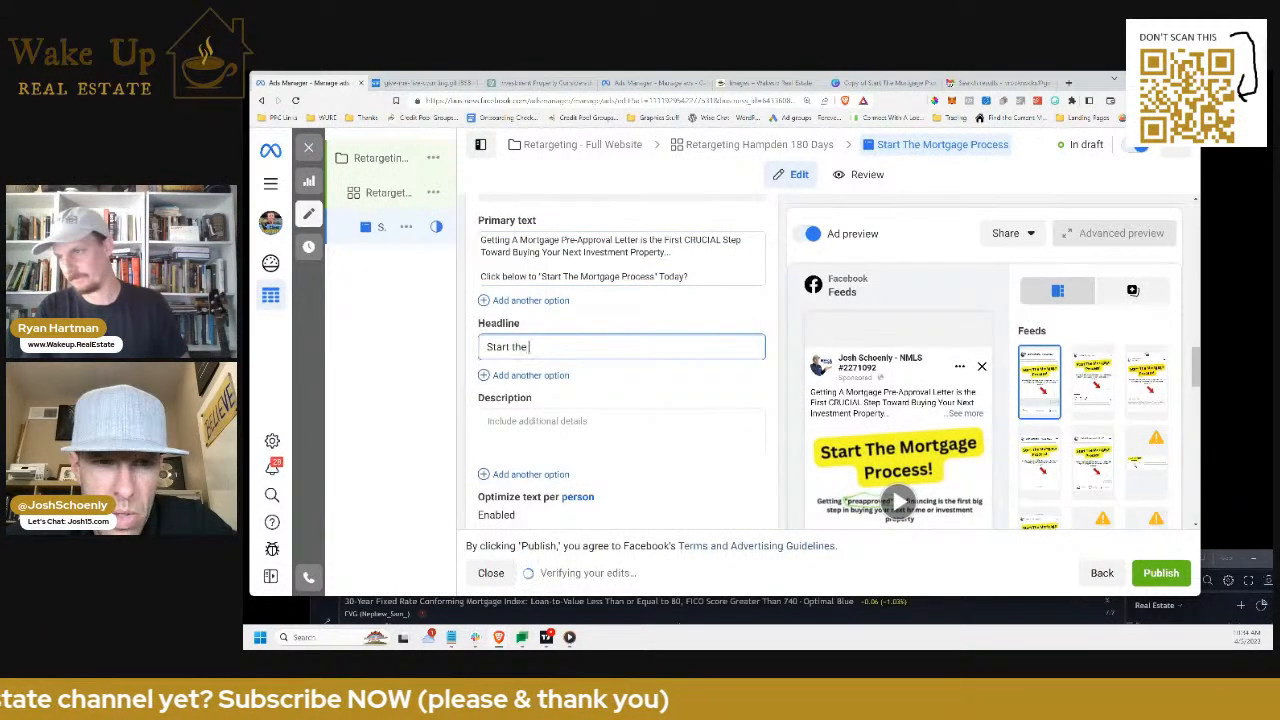
text( Mor The)
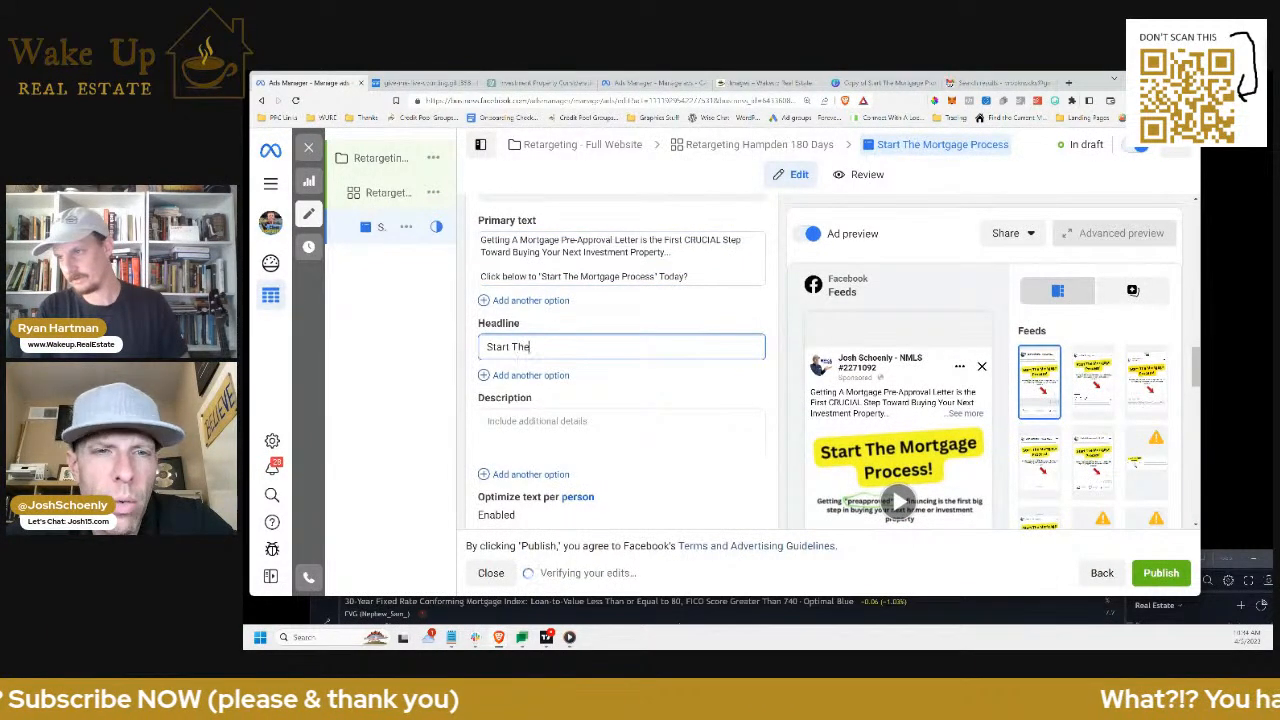
text(Mortgage Proces)
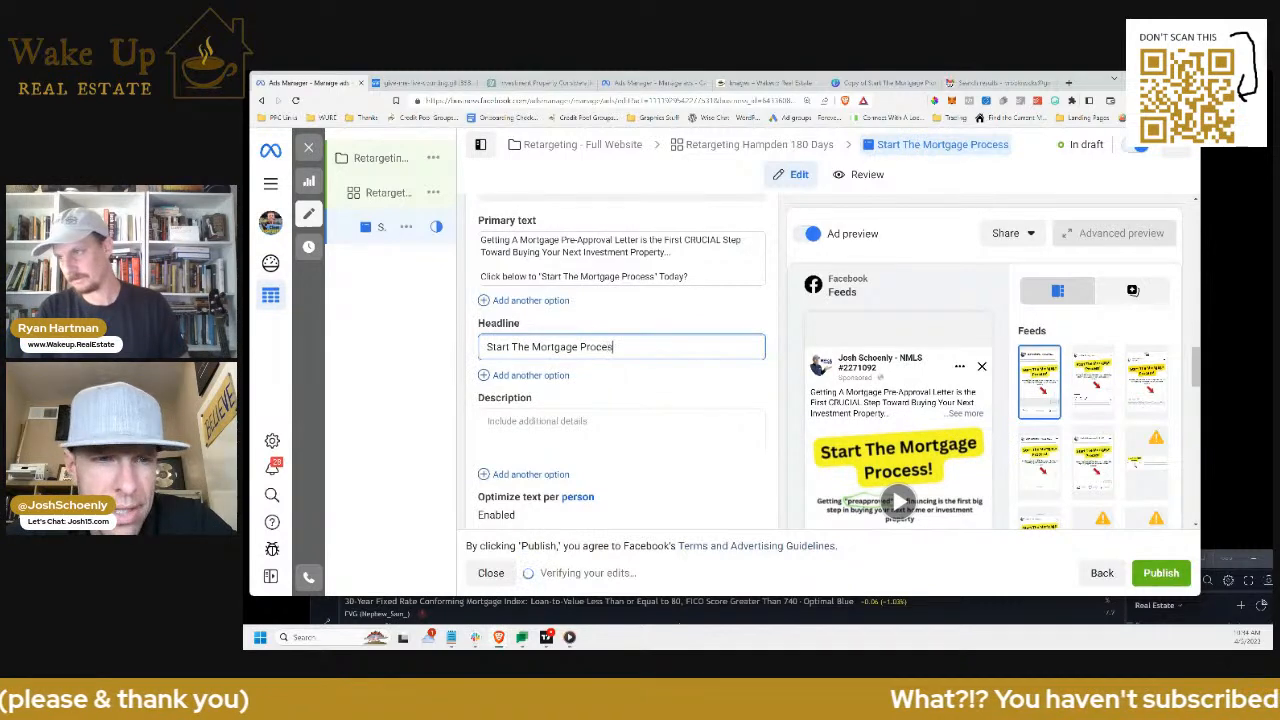
text(s)
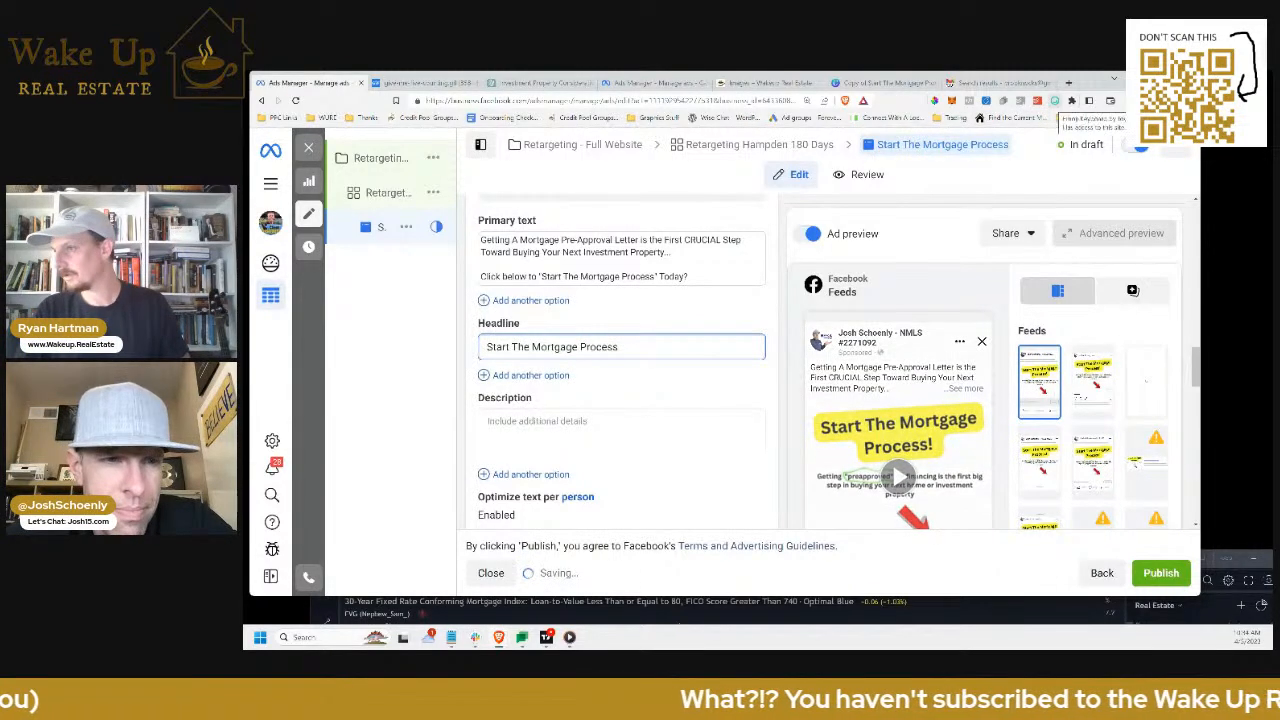
Insert "Home or" before "Investment Property" in the first sentence of the primary text
click(696, 272)
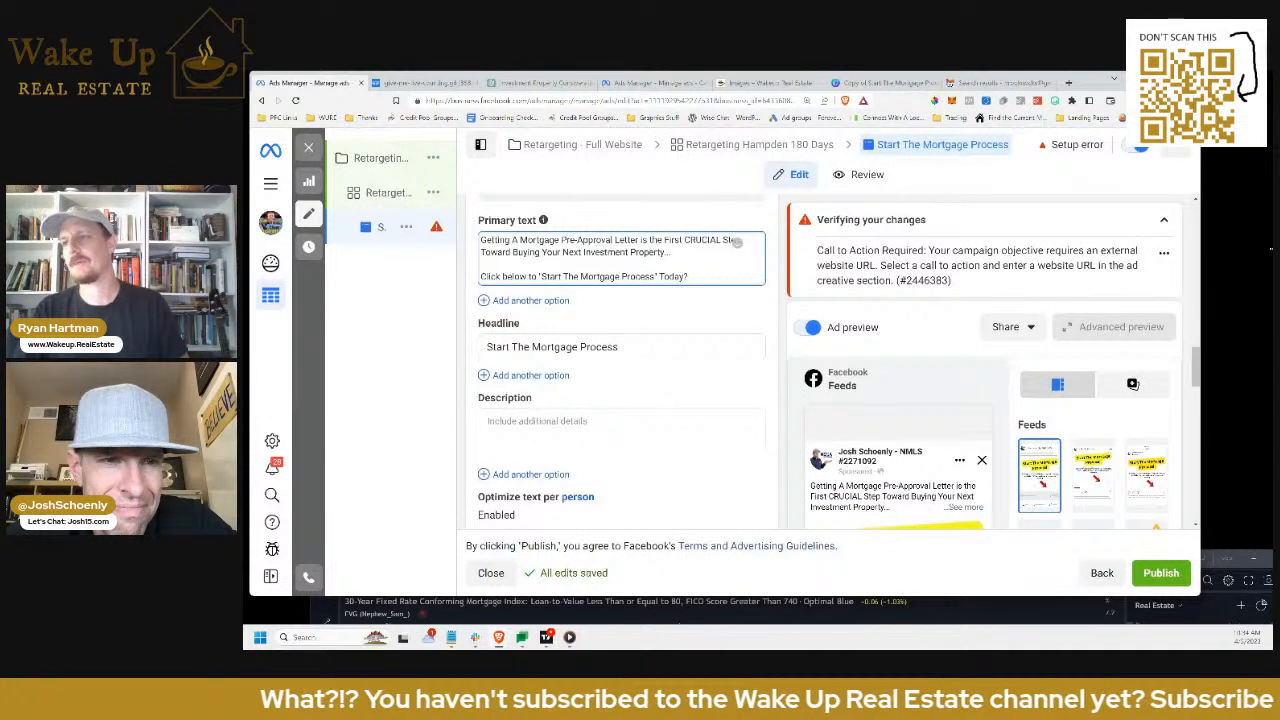
text(H )
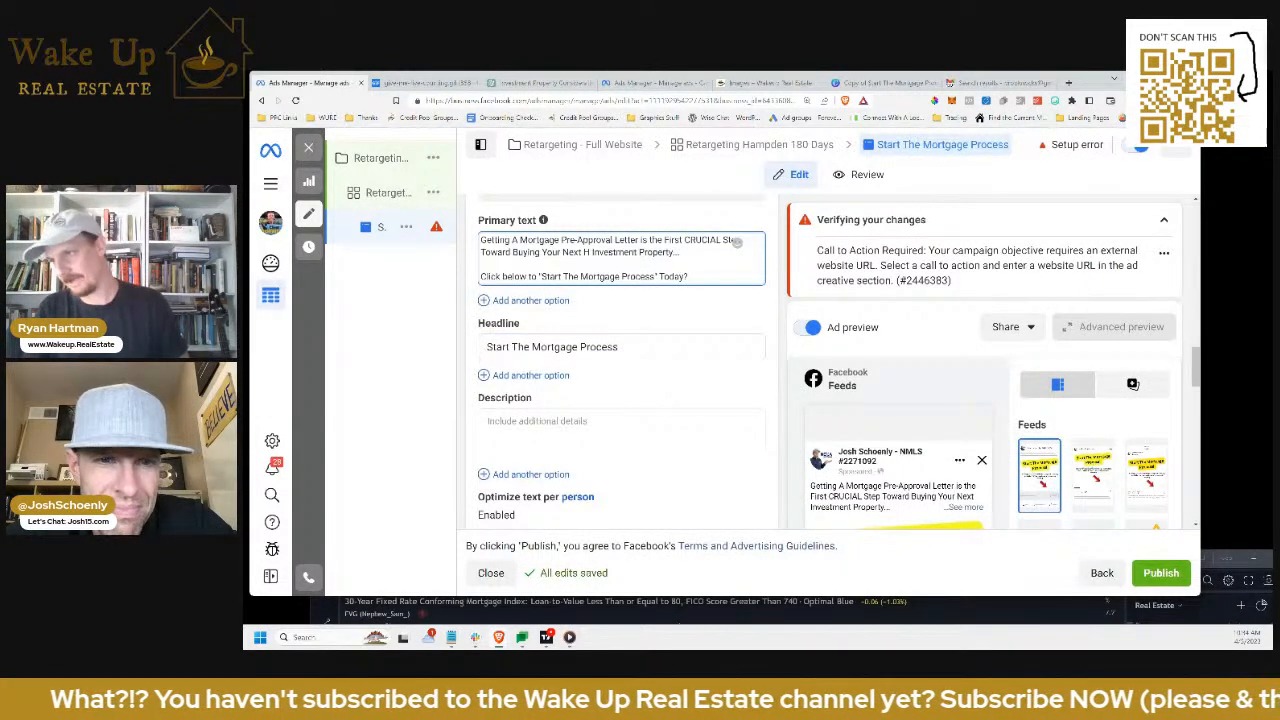
text(ome or)
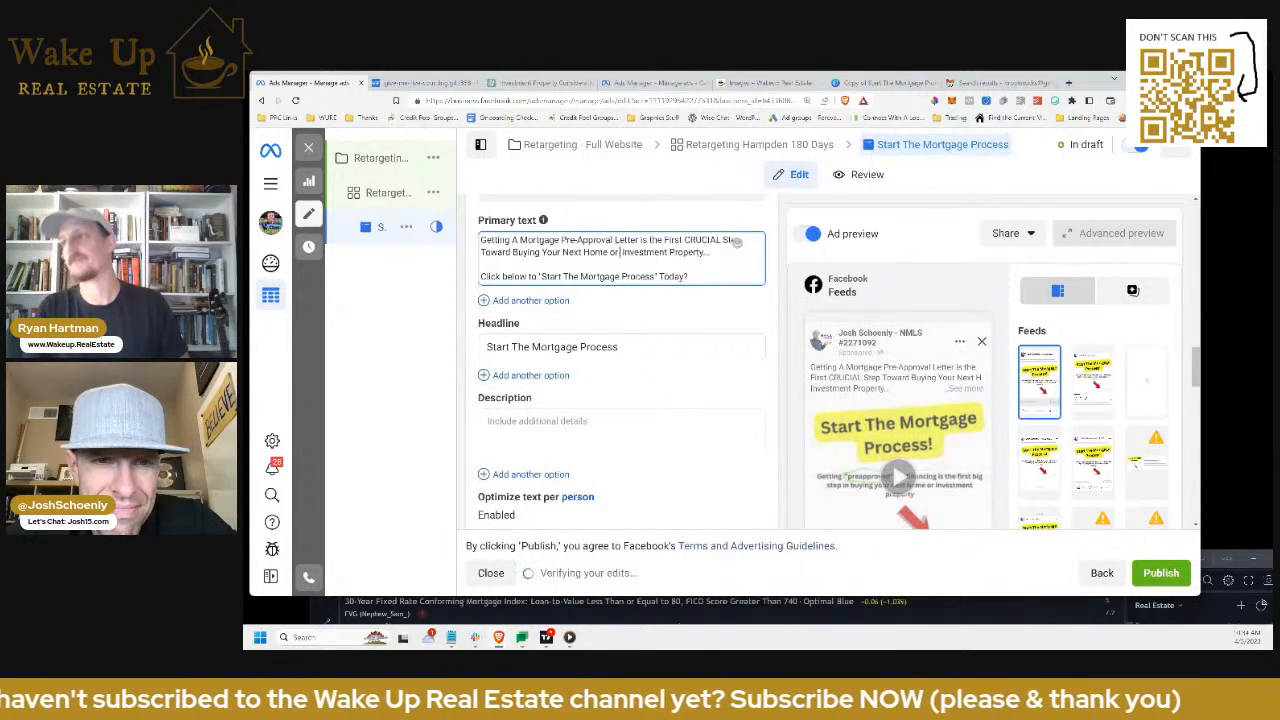
double_click(595, 252)
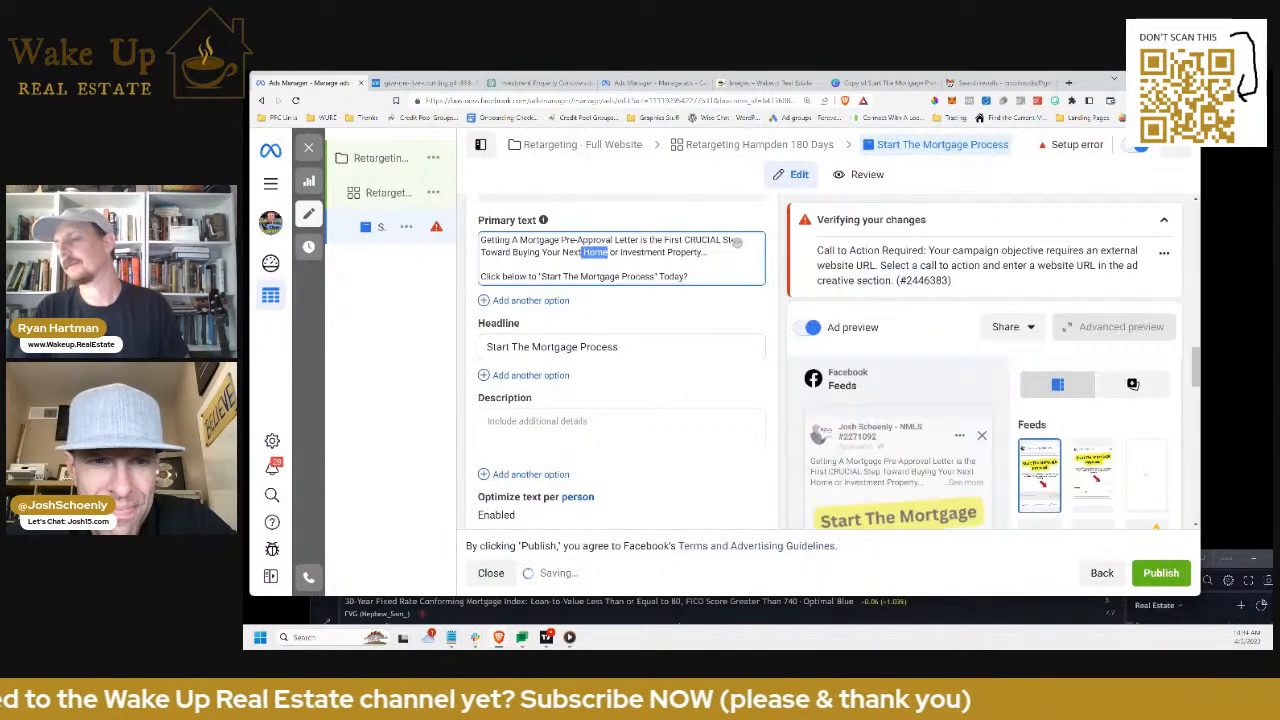
drag(578, 252, 651, 252)
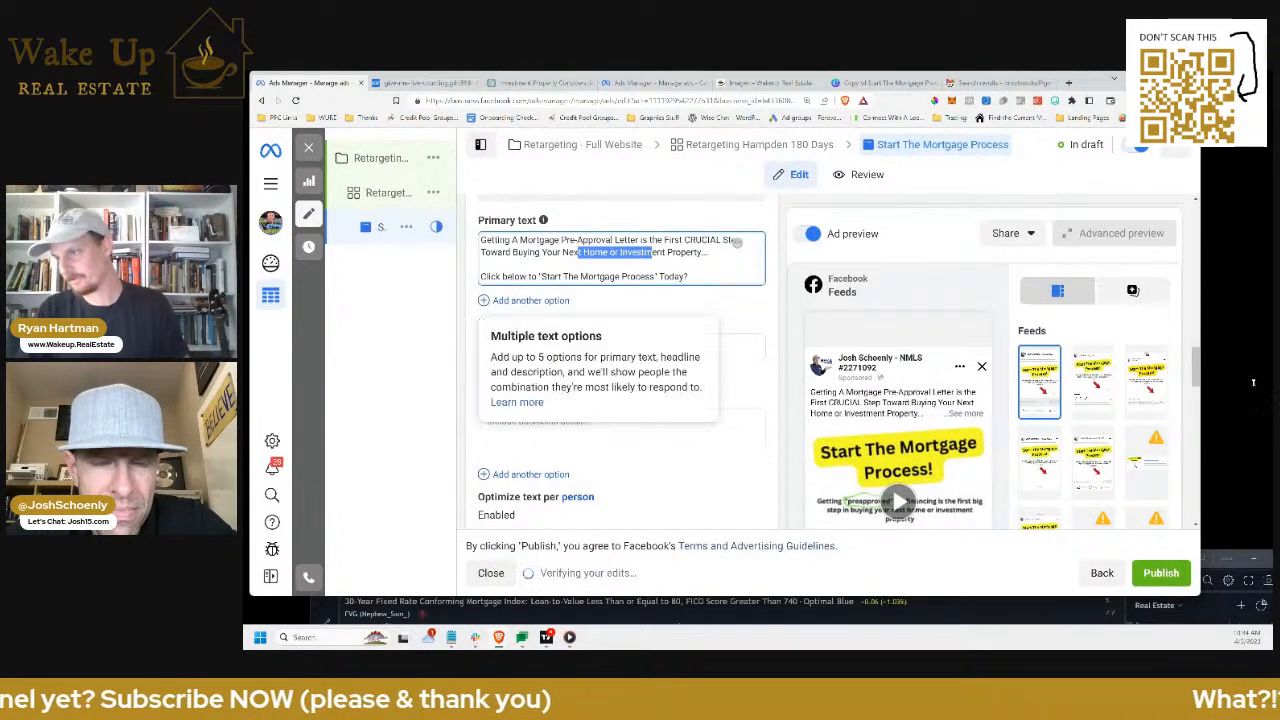